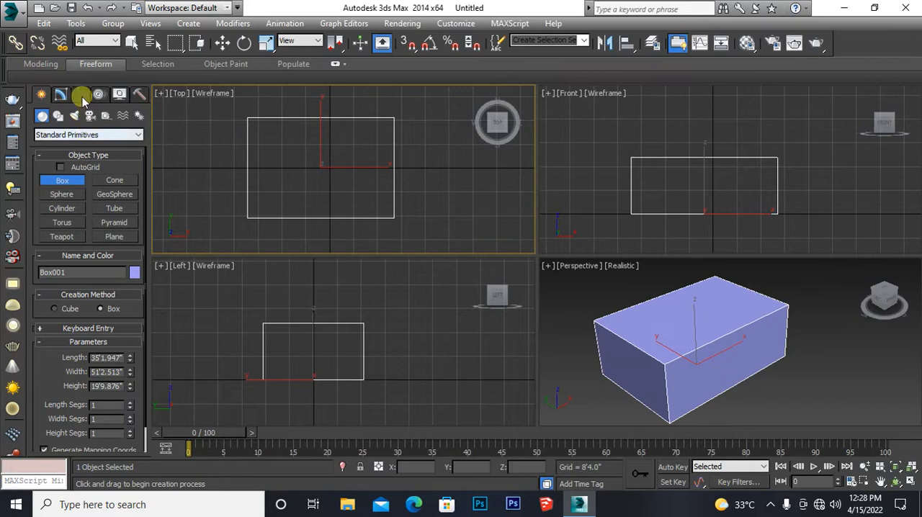
# Step: Set the box's length to 20', its width to 50' and its height to 31'6"
pyautogui.click(61, 94)
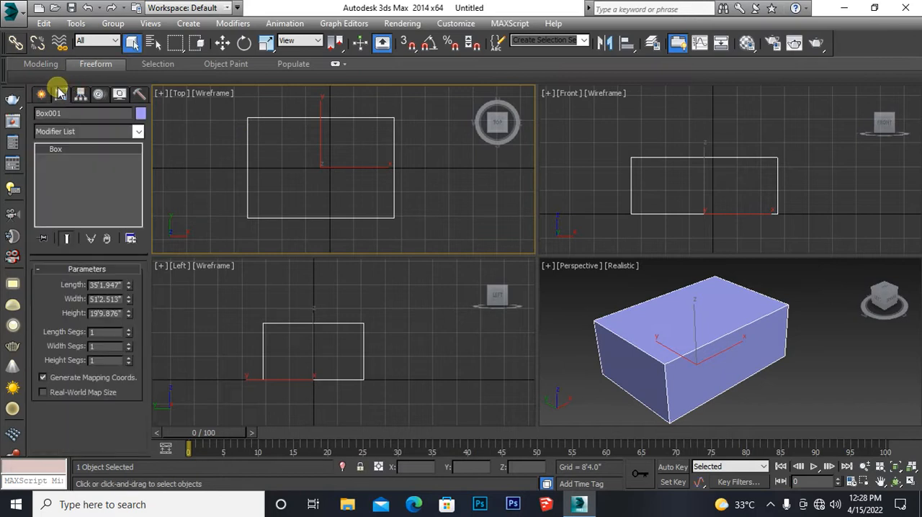
pyautogui.doubleClick(98, 286)
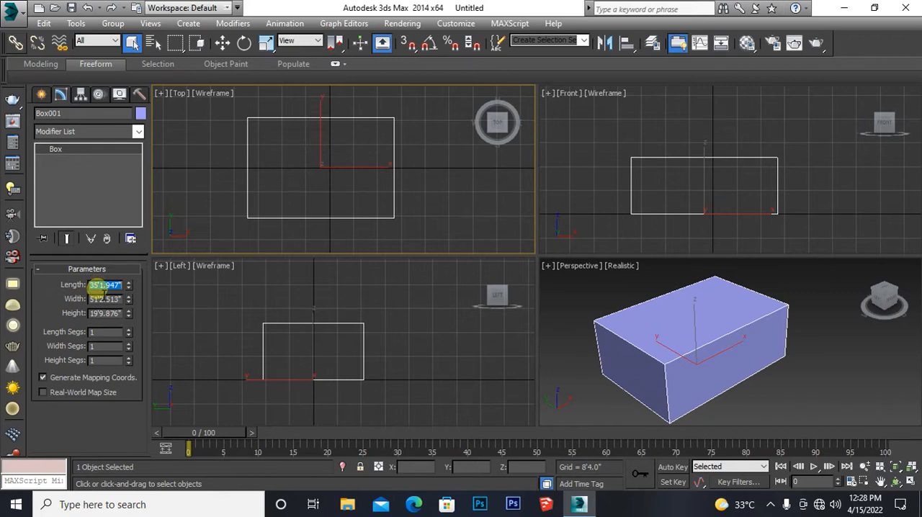
pyautogui.write('20')
pyautogui.press('Return')
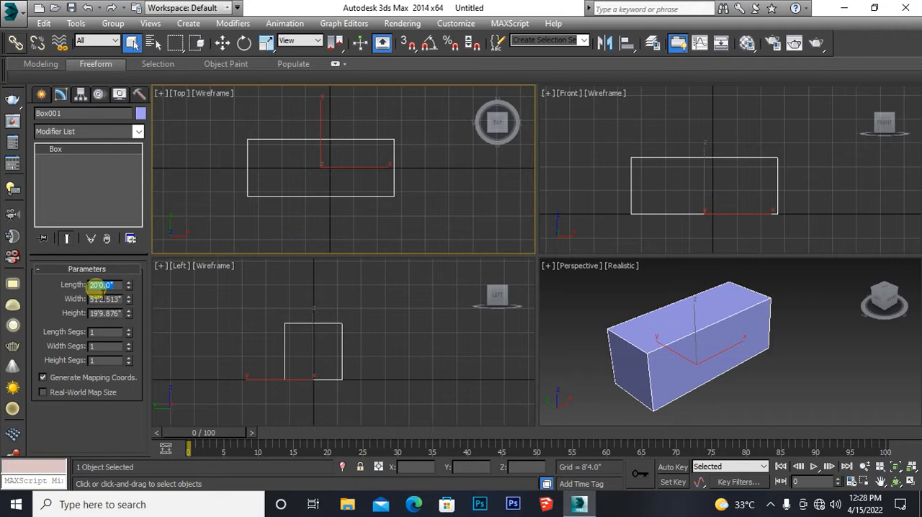
pyautogui.doubleClick(96, 298)
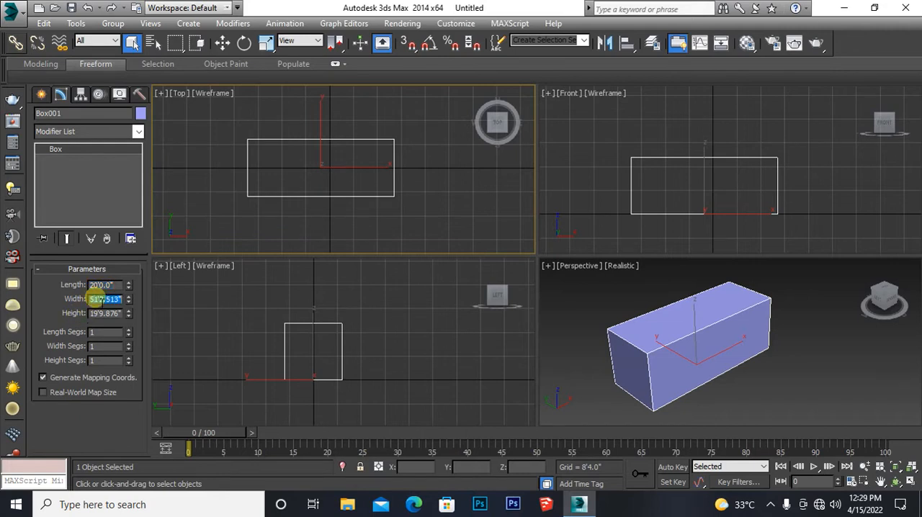
pyautogui.write('50')
pyautogui.press('Return')
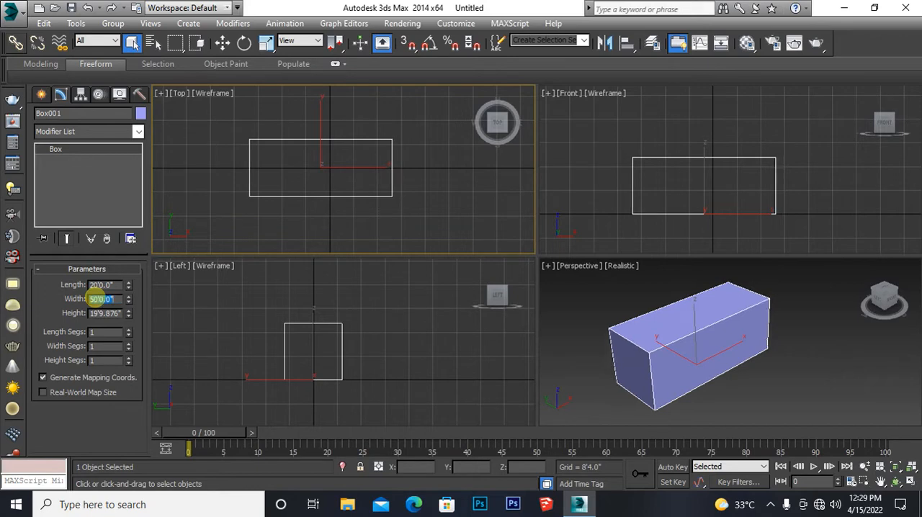
pyautogui.doubleClick(99, 313)
pyautogui.write('31')
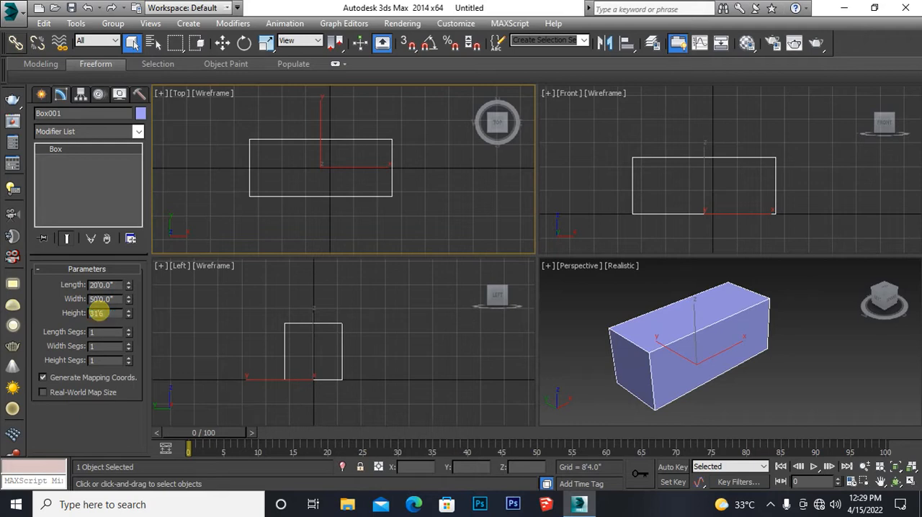
pyautogui.write("'6")
pyautogui.press('Return')
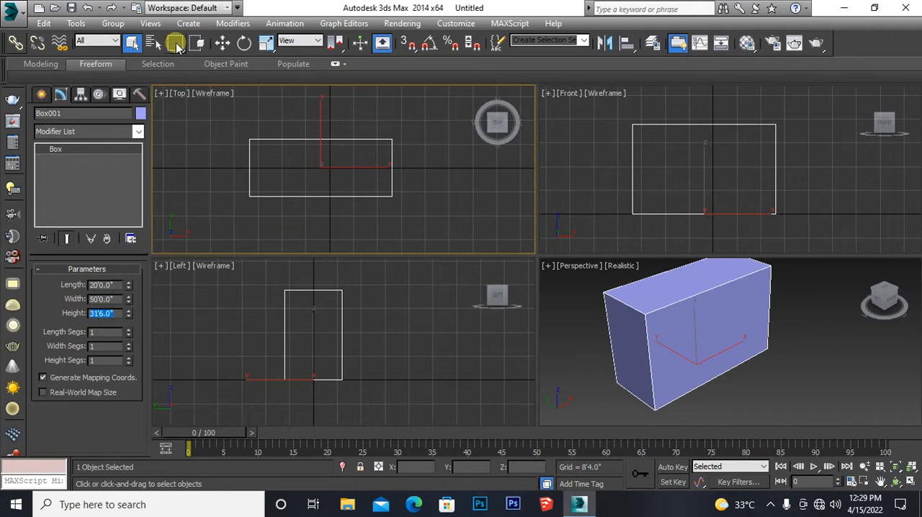
# Step: Convert the resized box to an Editable Poly
pyautogui.click(223, 43)
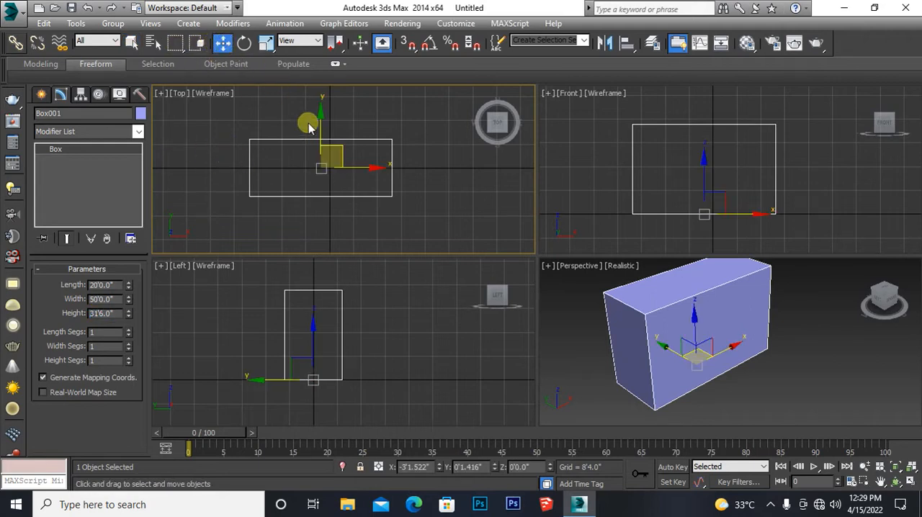
pyautogui.rightClick(348, 169)
pyautogui.moveTo(390, 291)
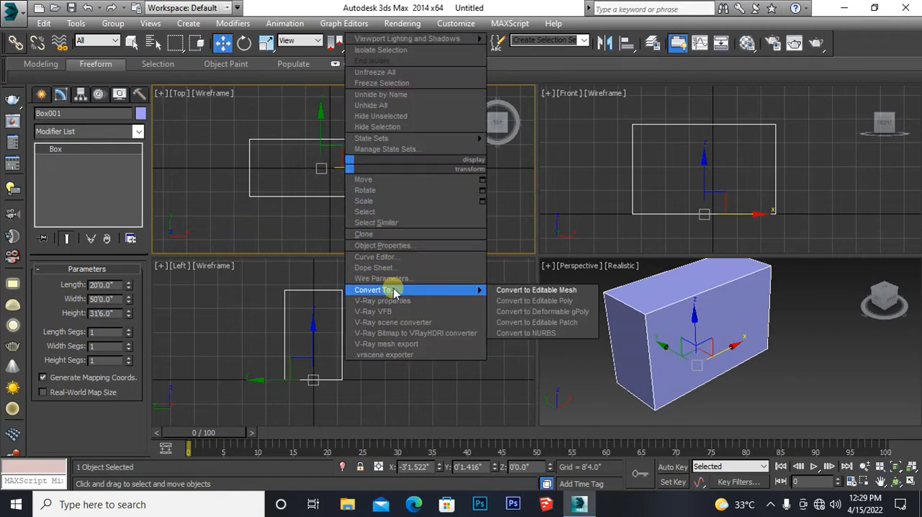
pyautogui.click(509, 302)
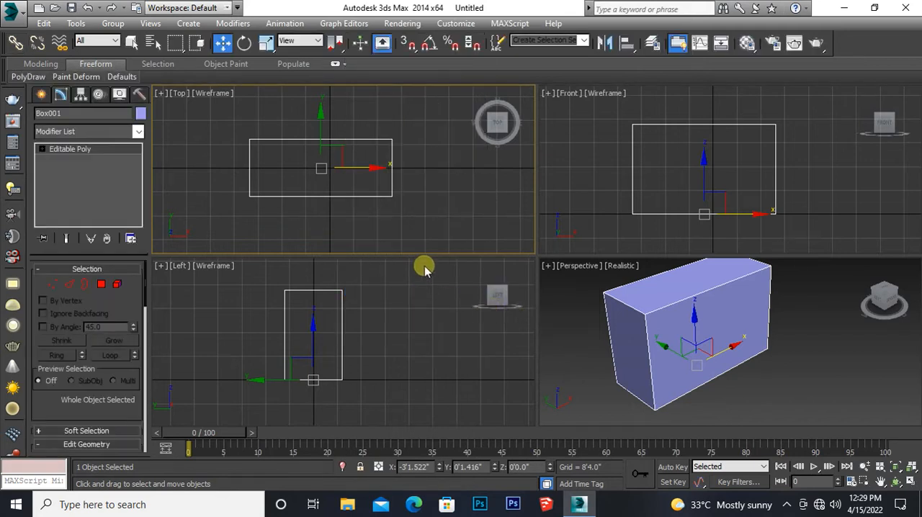
pyautogui.click(331, 158)
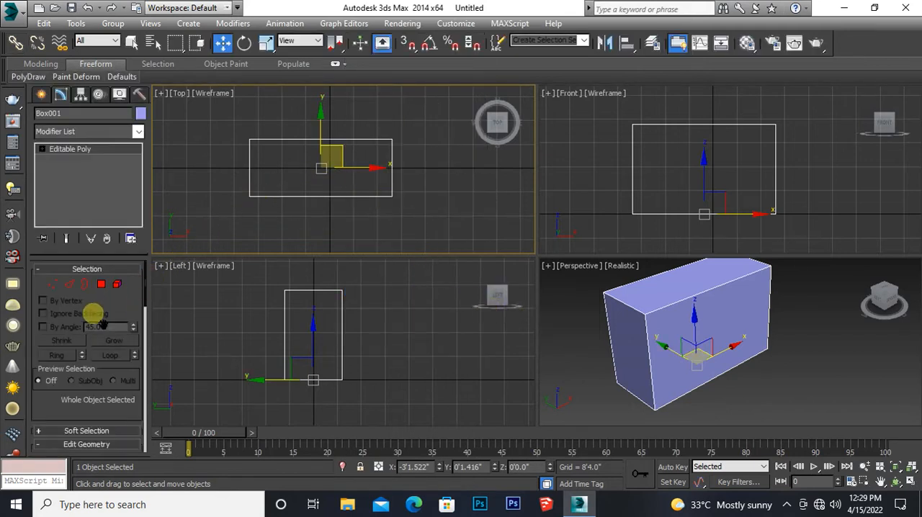
# Step: At edge level, slice the box horizontally with the slice plane at an absolute Z height of 10'
pyautogui.click(70, 285)
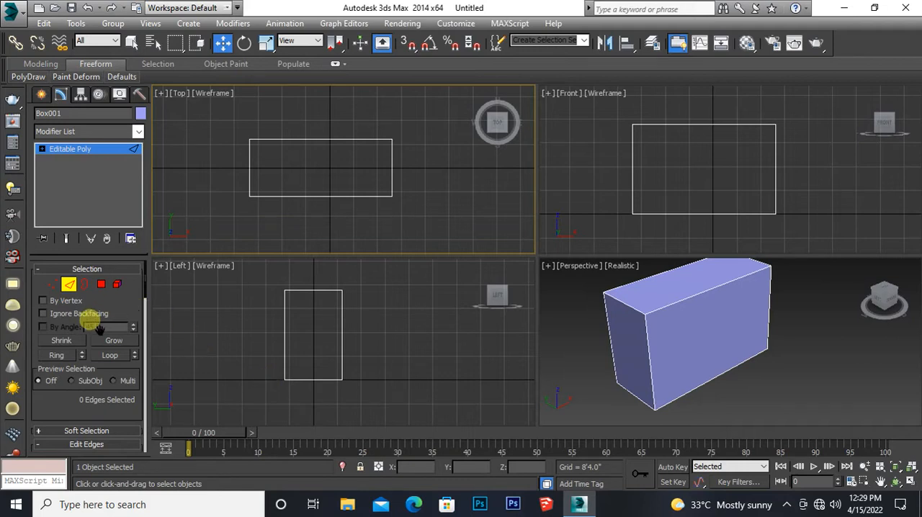
pyautogui.moveTo(98, 328); pyautogui.dragTo(114, 87)
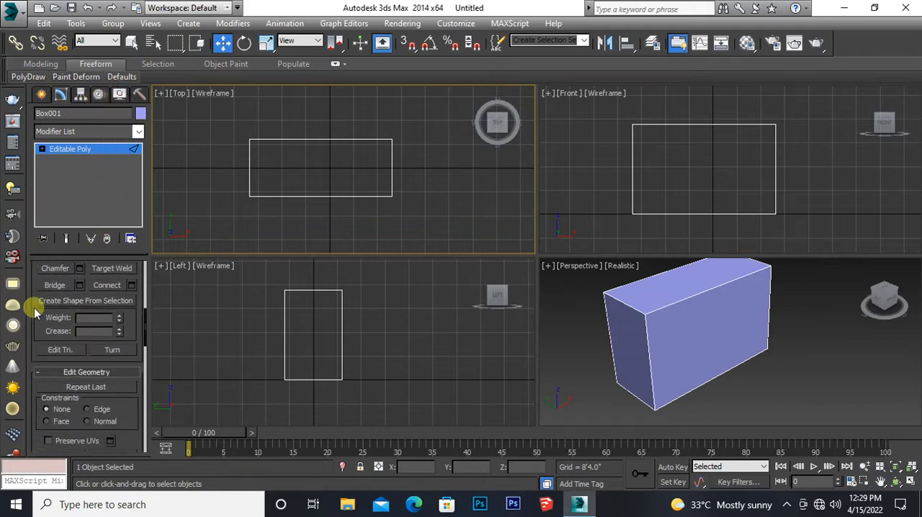
pyautogui.moveTo(49, 337); pyautogui.dragTo(83, 149)
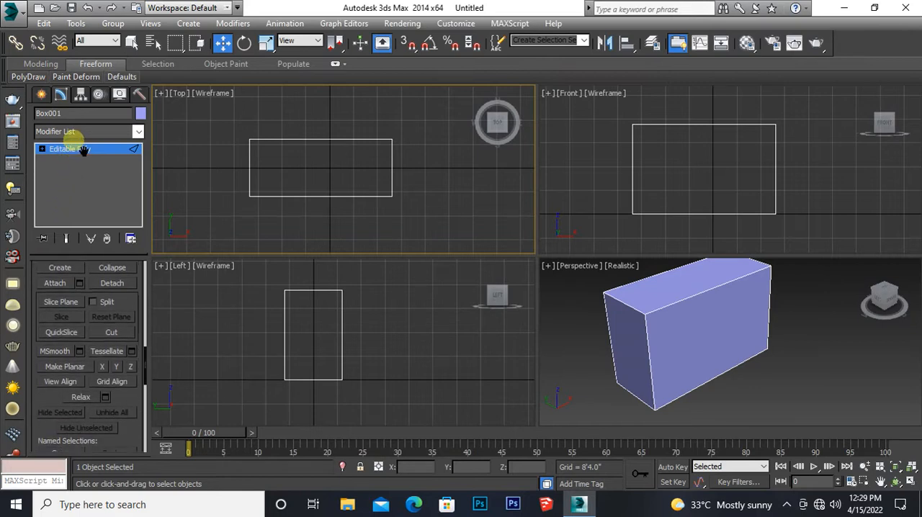
pyautogui.click(59, 302)
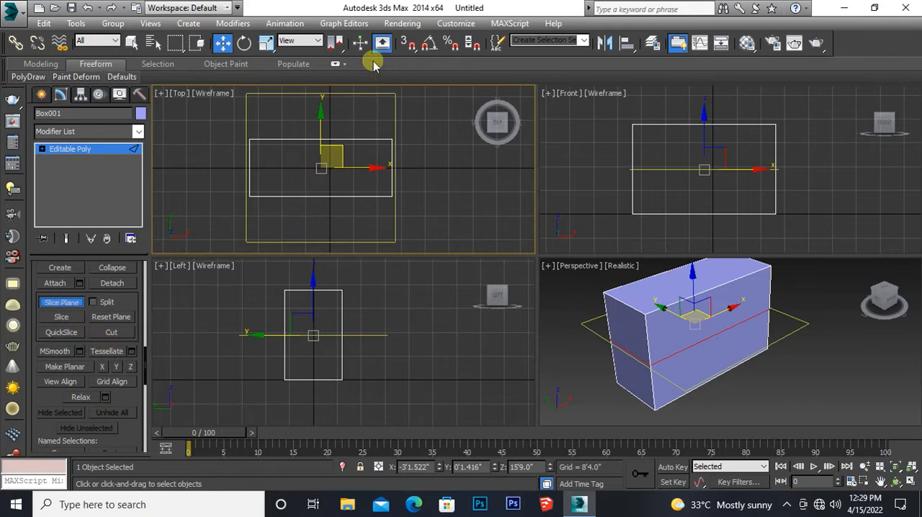
pyautogui.rightClick(221, 43)
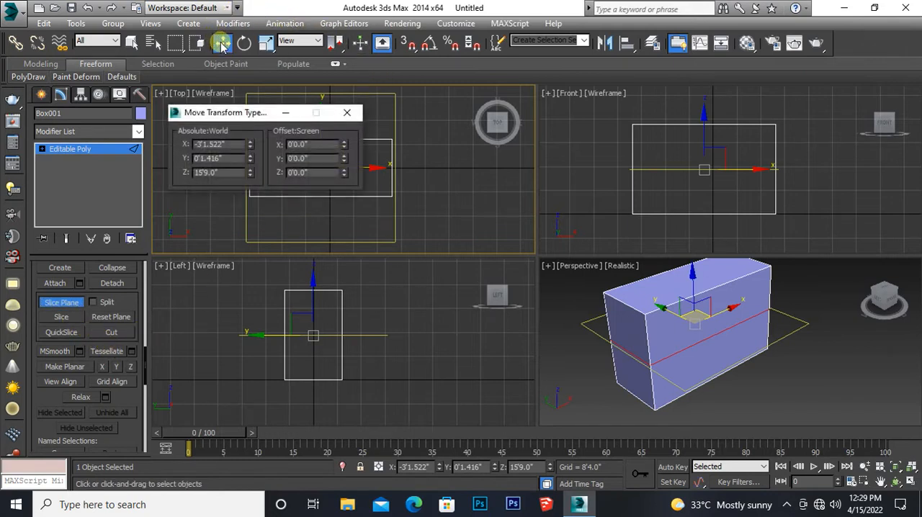
pyautogui.moveTo(216, 172); pyautogui.dragTo(168, 175)
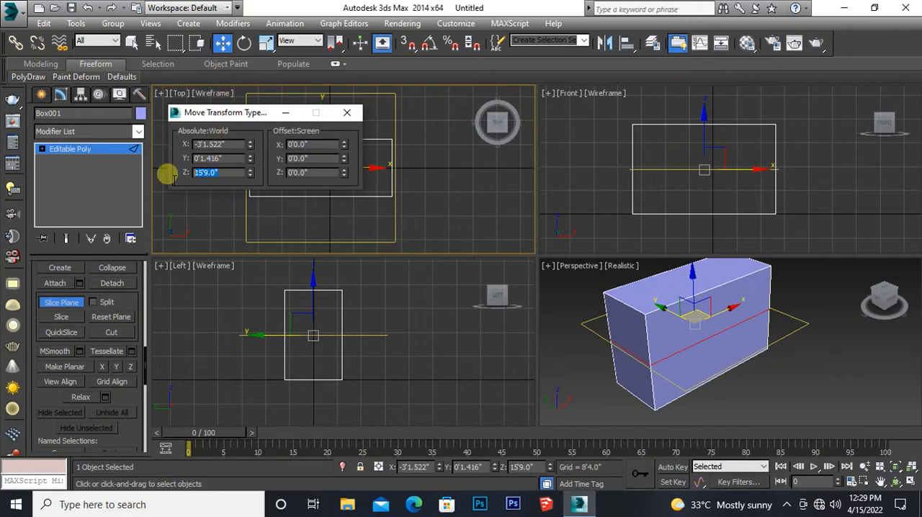
pyautogui.write('10')
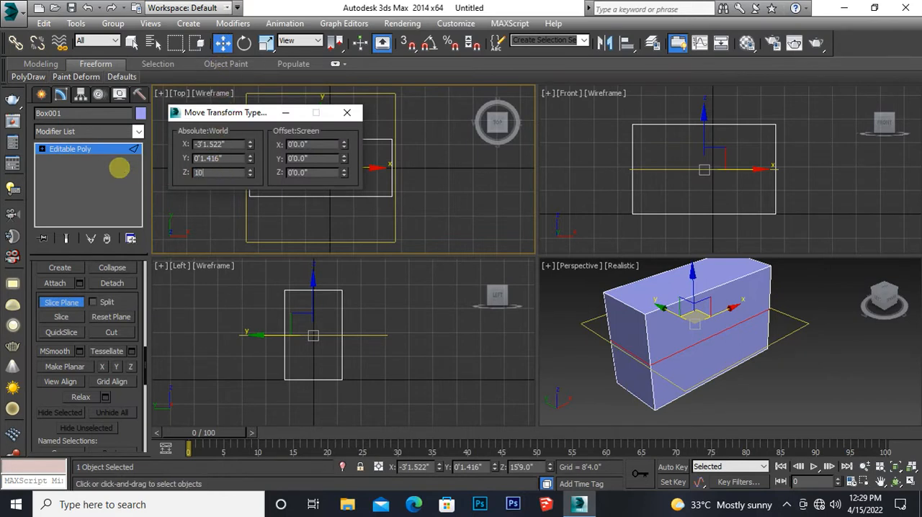
pyautogui.press('Return')
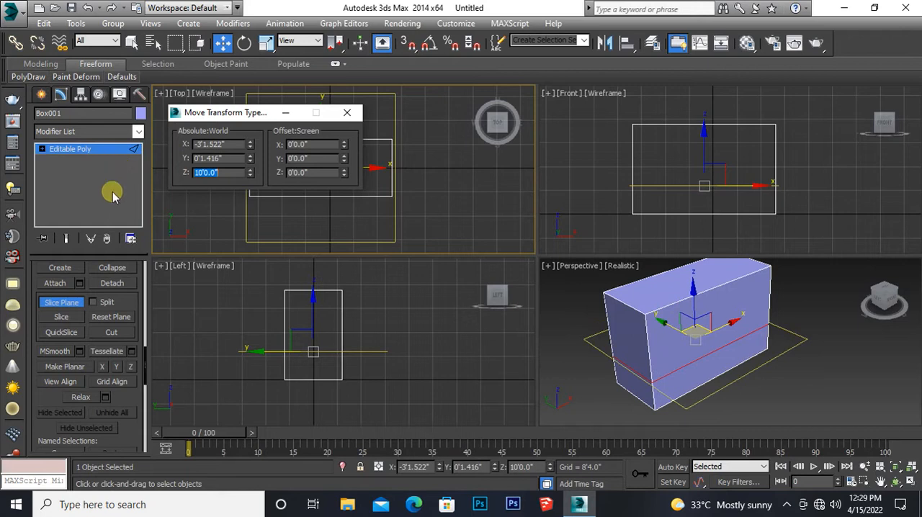
pyautogui.click(59, 317)
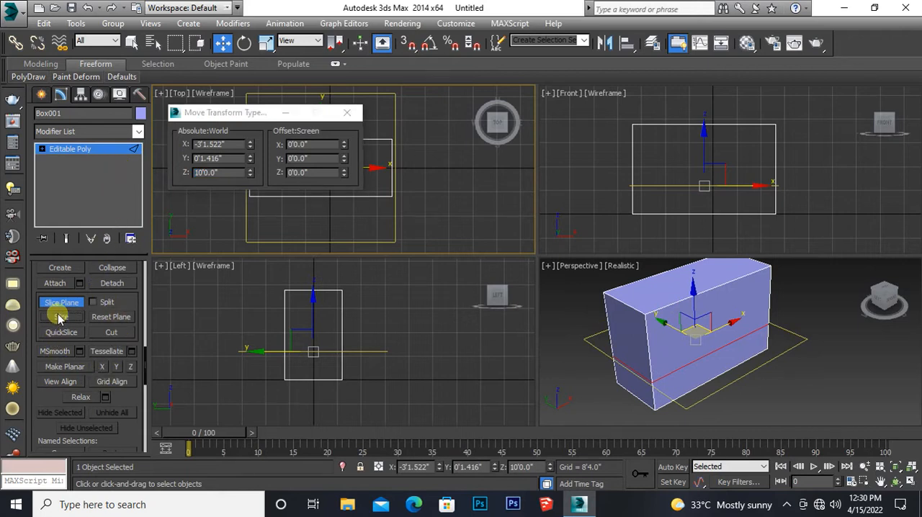
# Step: Raise the slice plane to an absolute Z height of 10'6" and slice the box there
pyautogui.click(221, 173)
pyautogui.write('10')
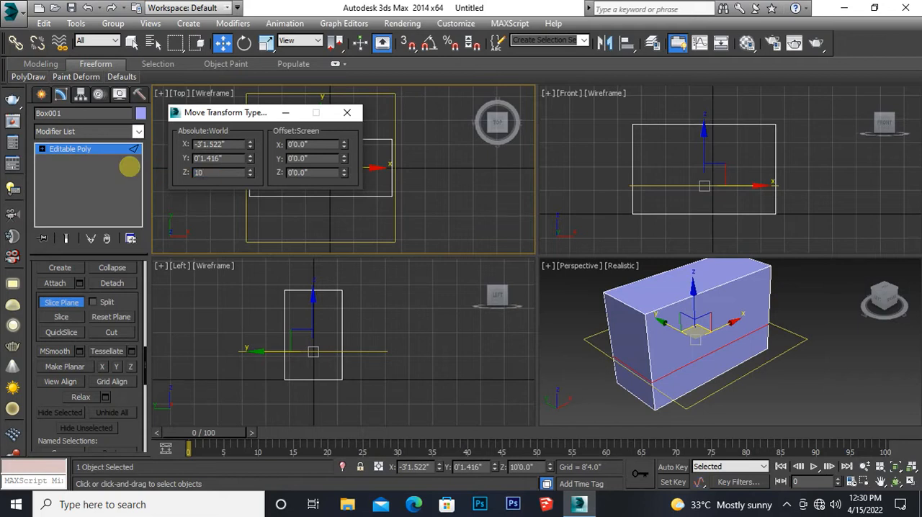
pyautogui.write("'6")
pyautogui.press('Return')
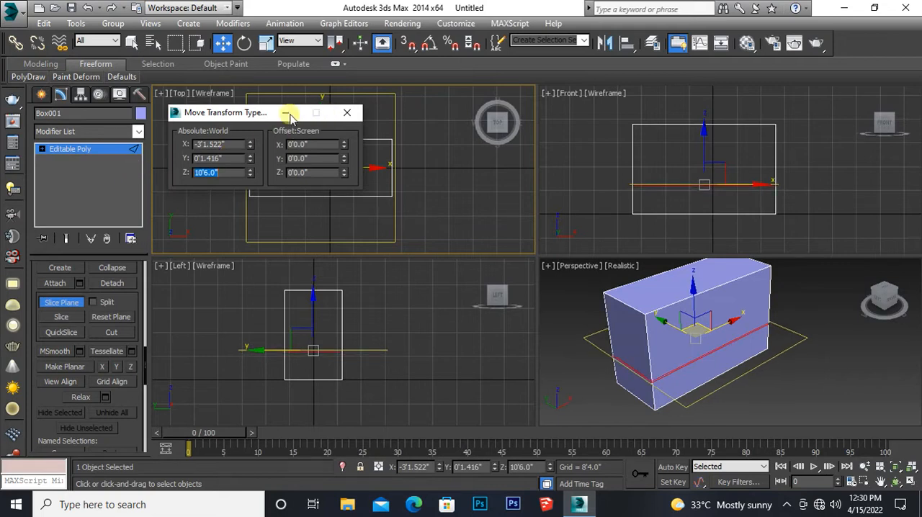
pyautogui.moveTo(260, 118); pyautogui.dragTo(260, 135)
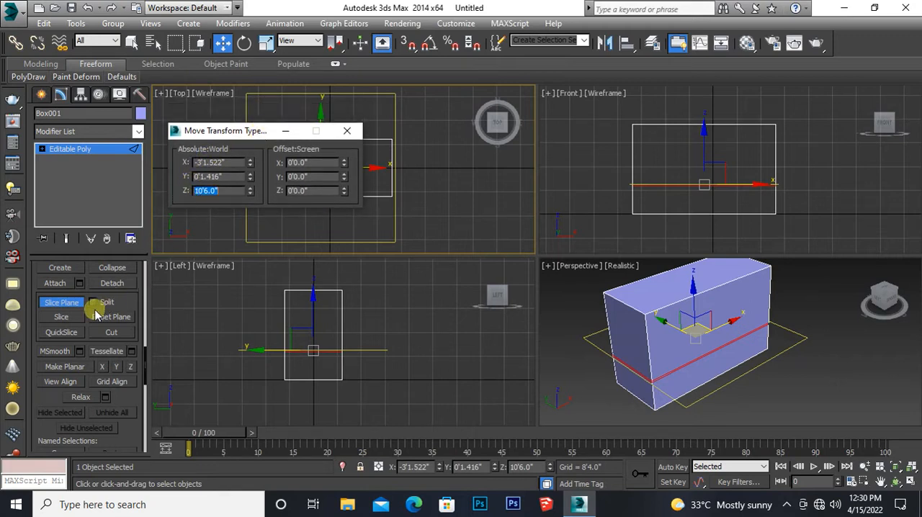
pyautogui.click(64, 318)
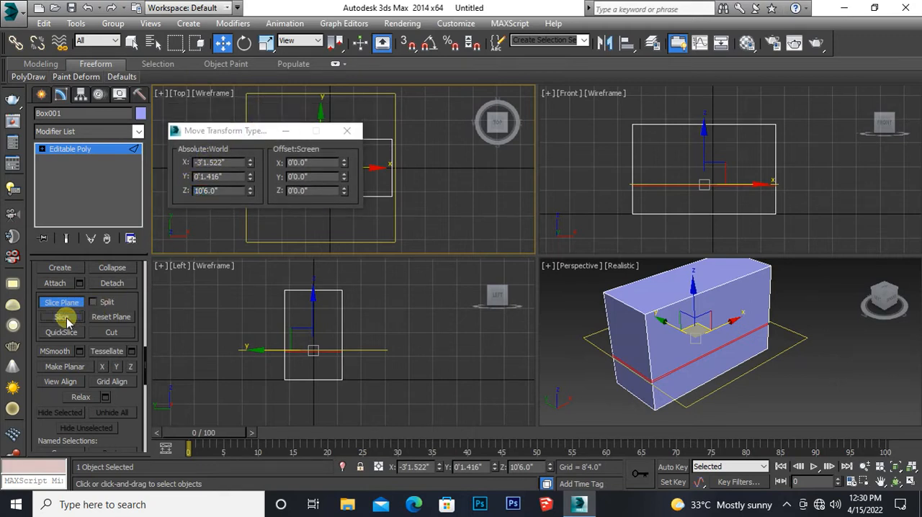
# Step: Try slicing the box at an absolute Z height of 21'6", and undo that cut and plane move
pyautogui.click(226, 191)
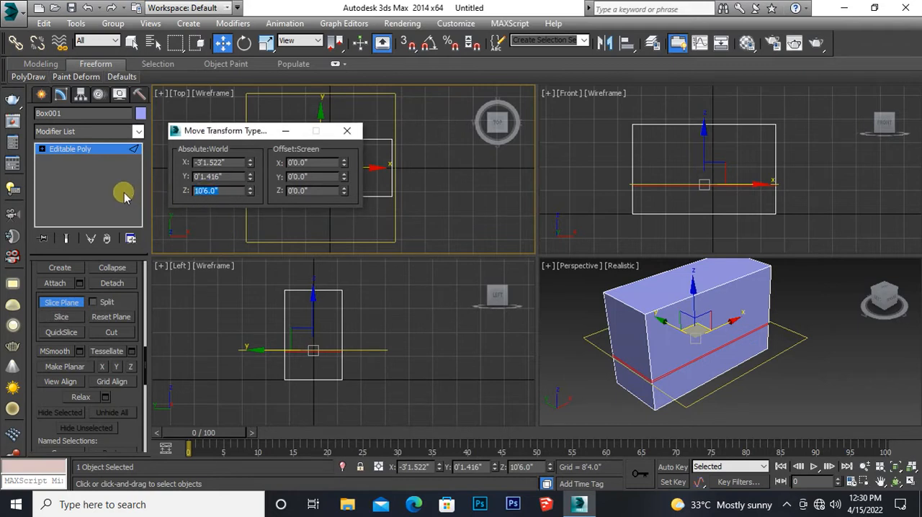
pyautogui.write('11')
pyautogui.write("'6")
pyautogui.press('BackSpace')
pyautogui.press('BackSpace')
pyautogui.press('BackSpace')
pyautogui.press('BackSpace')
pyautogui.write("21'6")
pyautogui.press('Return')
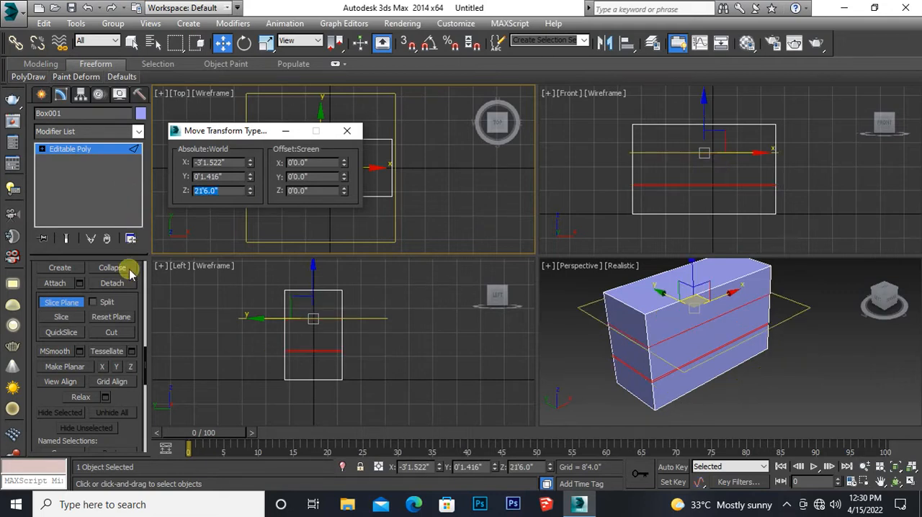
pyautogui.click(61, 317)
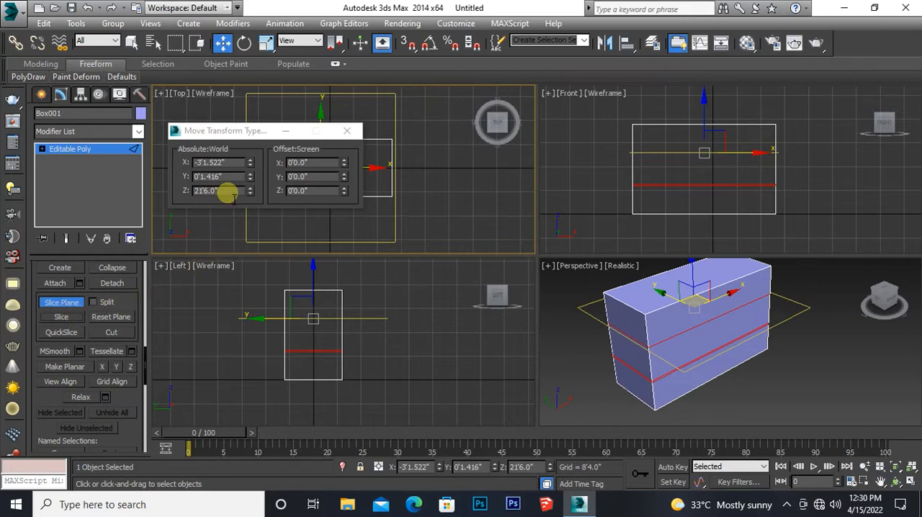
pyautogui.click(346, 131)
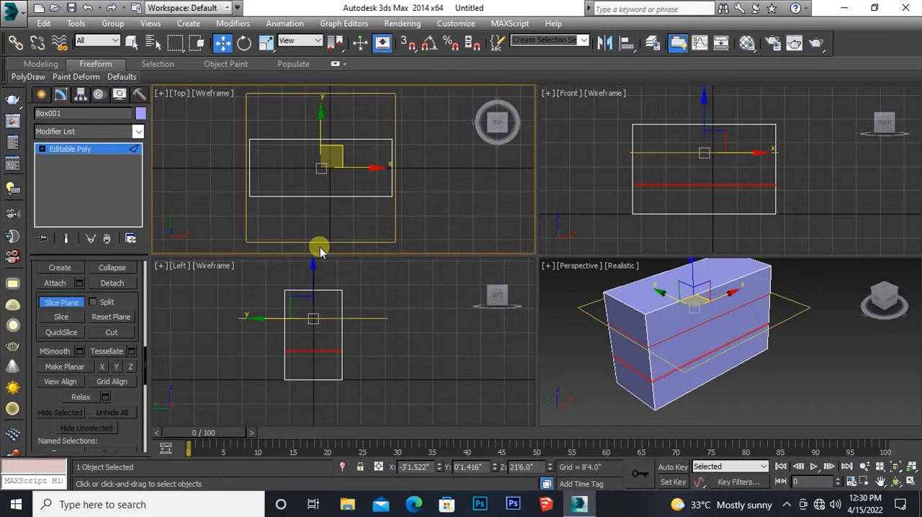
pyautogui.hotkey('ctrl', 'z')
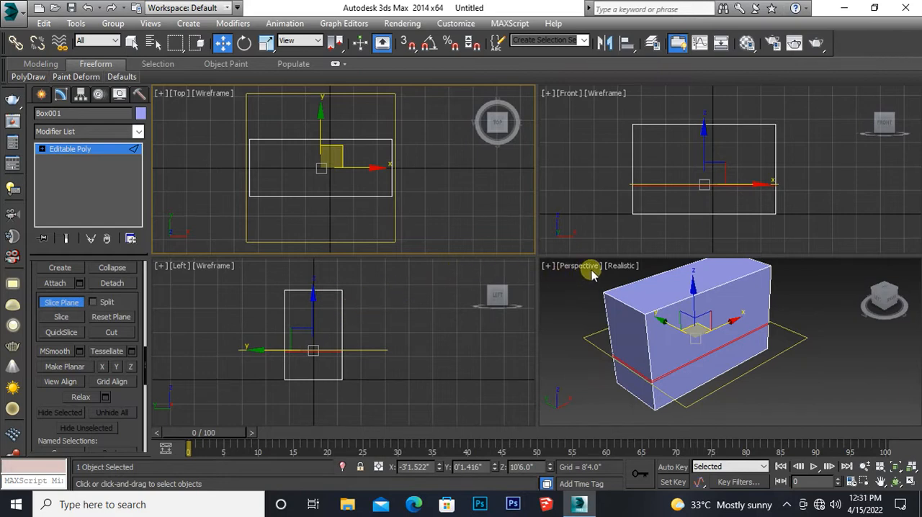
# Step: Move the slice plane up to an absolute Z height of 20'6" and slice the box there
pyautogui.moveTo(602, 210); pyautogui.dragTo(574, 220, button='middle')
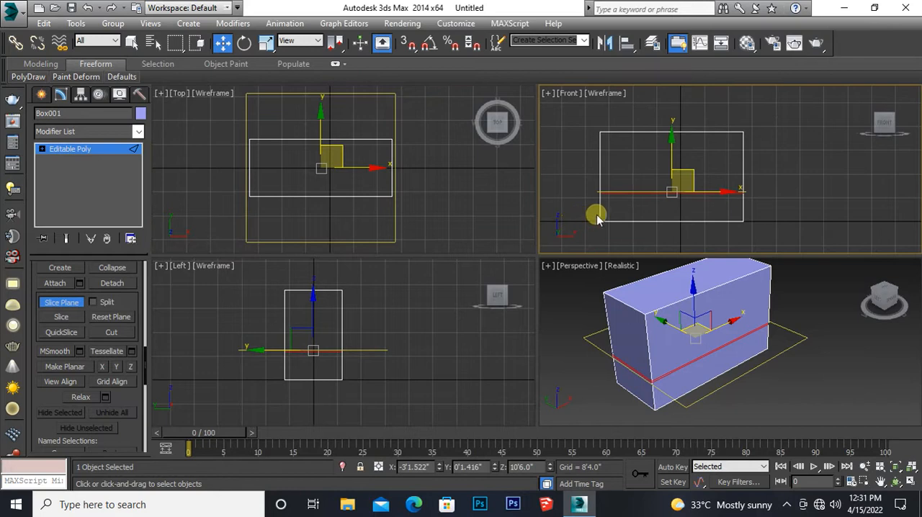
pyautogui.scroll(8, 597, 212)
pyautogui.scroll(-2, 606, 214)
pyautogui.moveTo(656, 193); pyautogui.dragTo(589, 219, button='middle')
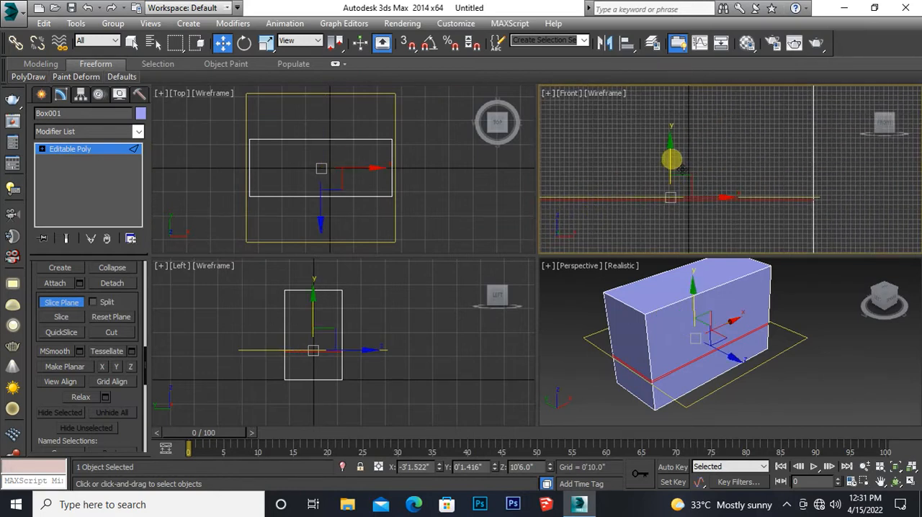
pyautogui.moveTo(672, 160); pyautogui.dragTo(672, 137)
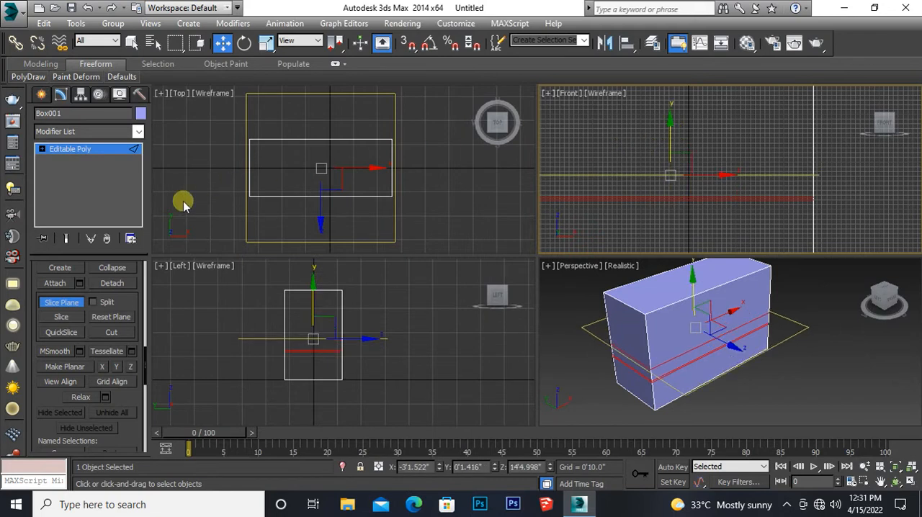
pyautogui.rightClick(222, 44)
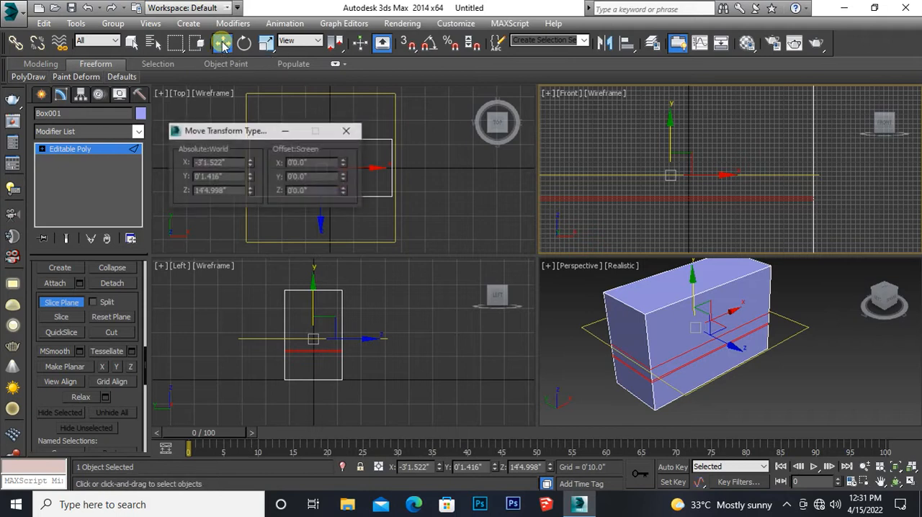
pyautogui.doubleClick(209, 190)
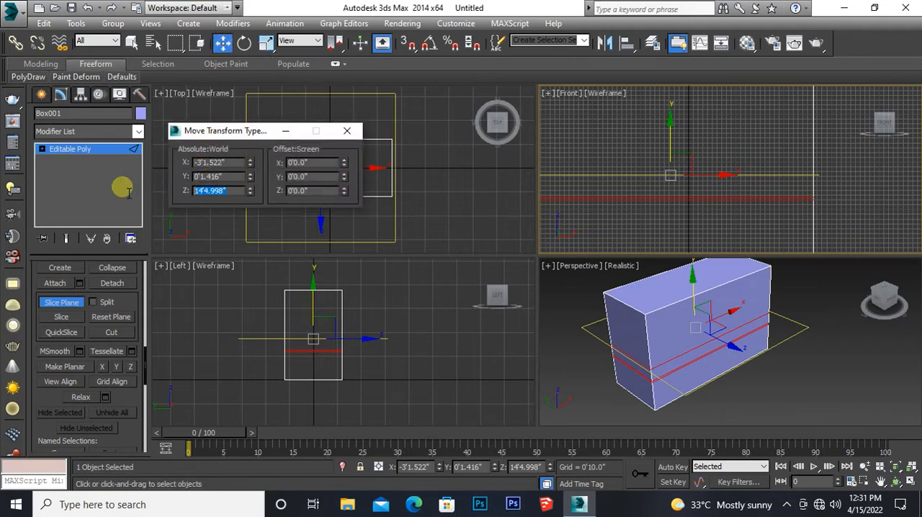
pyautogui.write("20'6")
pyautogui.press('Return')
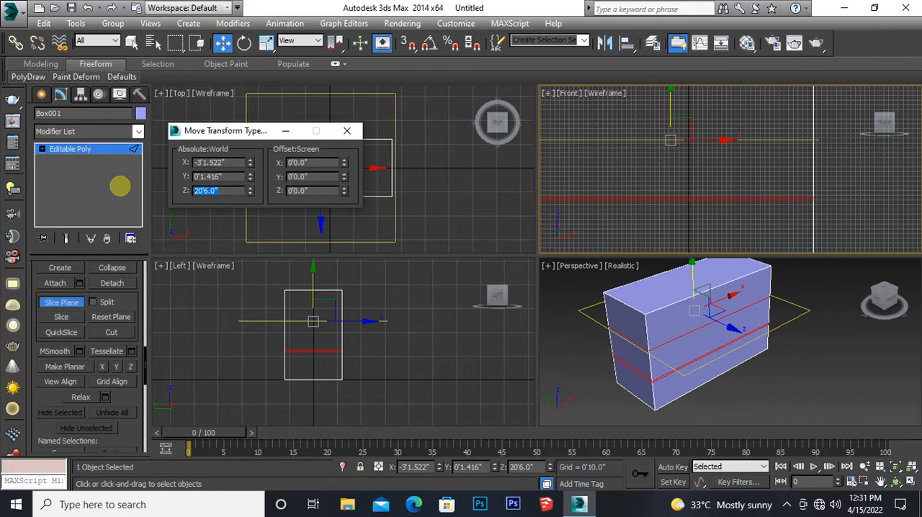
pyautogui.click(59, 317)
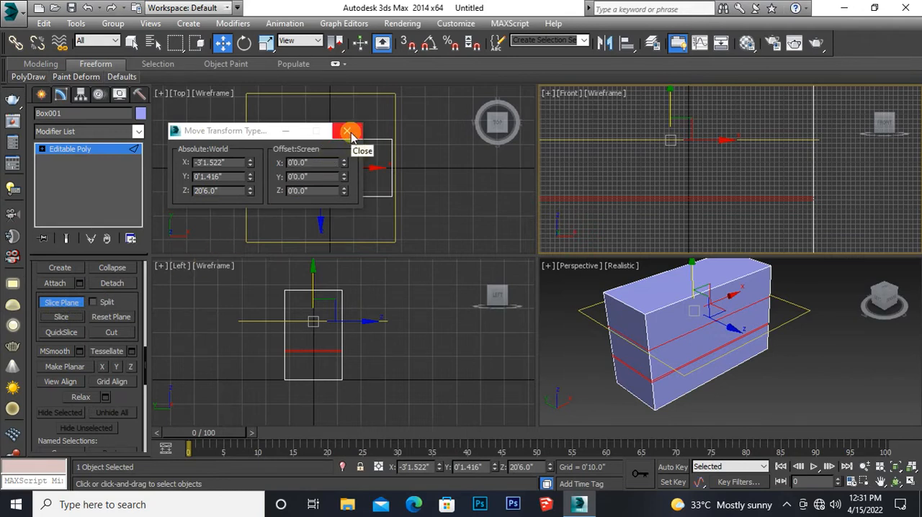
# Step: Raise the slice plane to an absolute Z height of 21' and slice the box again
pyautogui.click(224, 192)
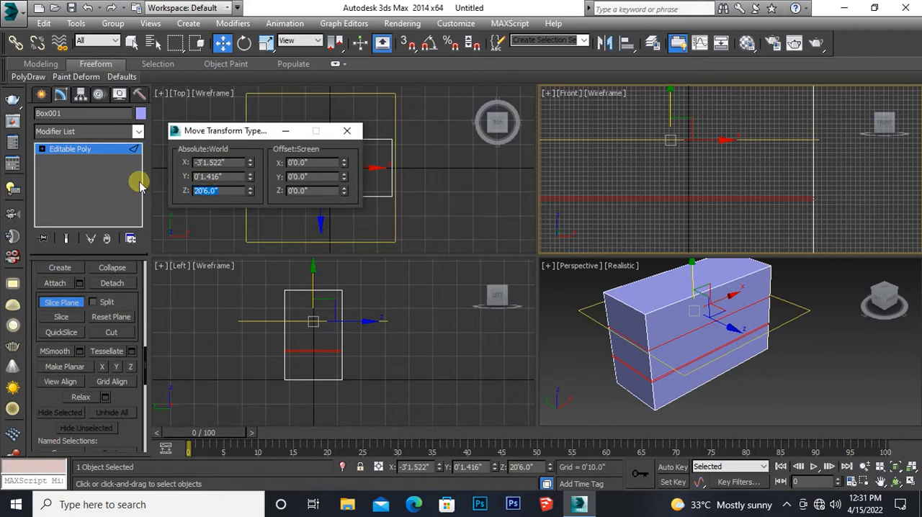
pyautogui.write('21')
pyautogui.press('Return')
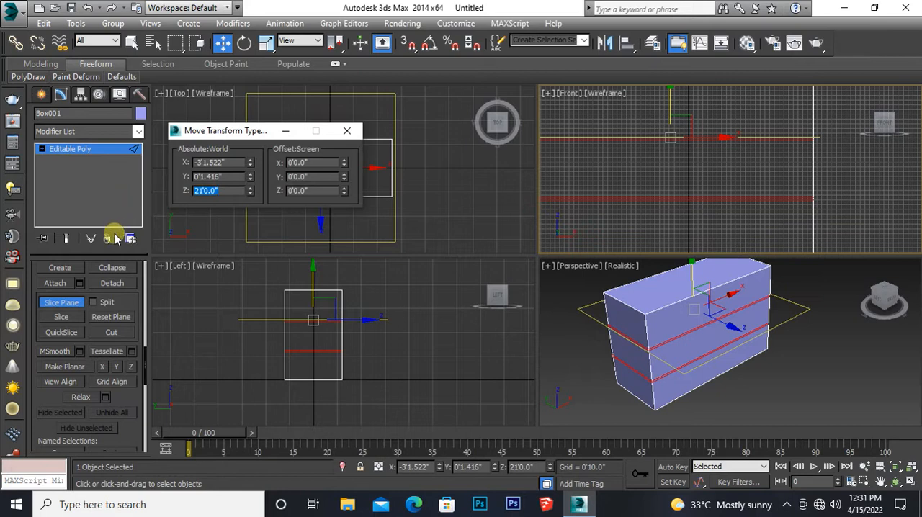
pyautogui.click(62, 318)
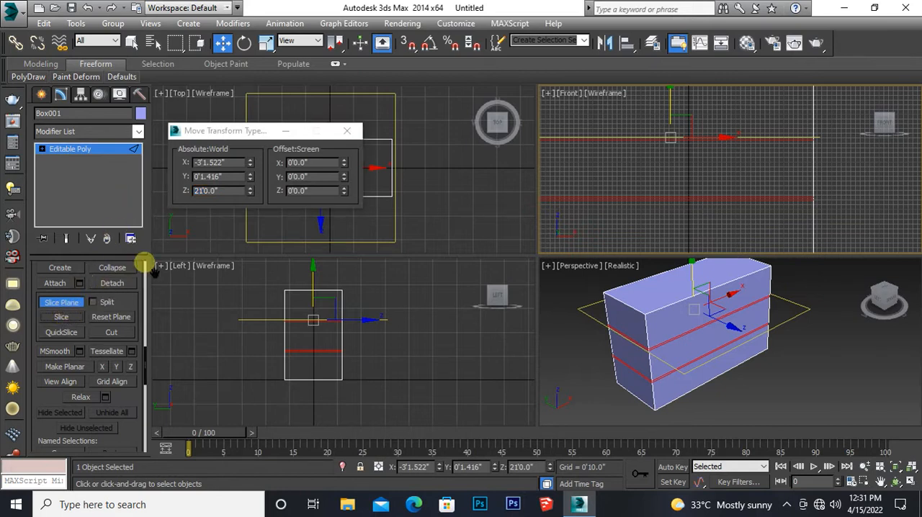
# Step: Slice the box just below its top at an absolute Z height of 31', and close the transform type-in
pyautogui.click(217, 190)
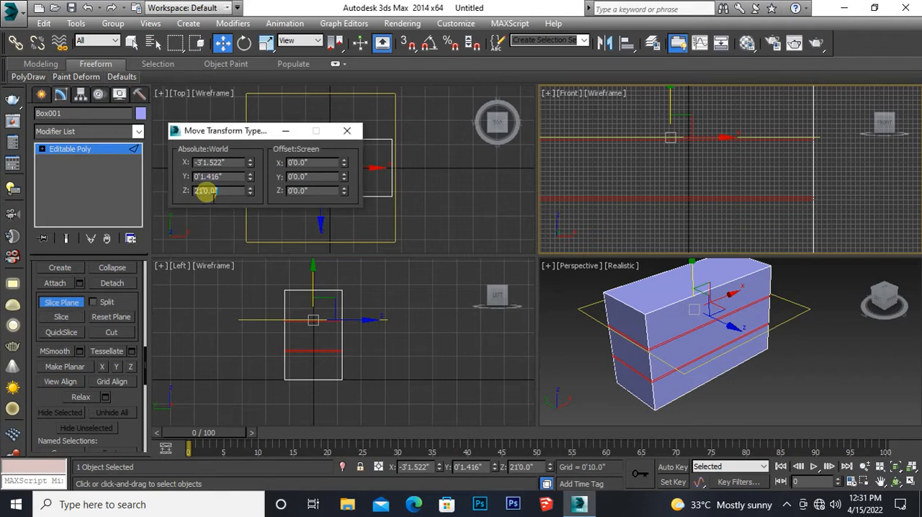
pyautogui.write('31')
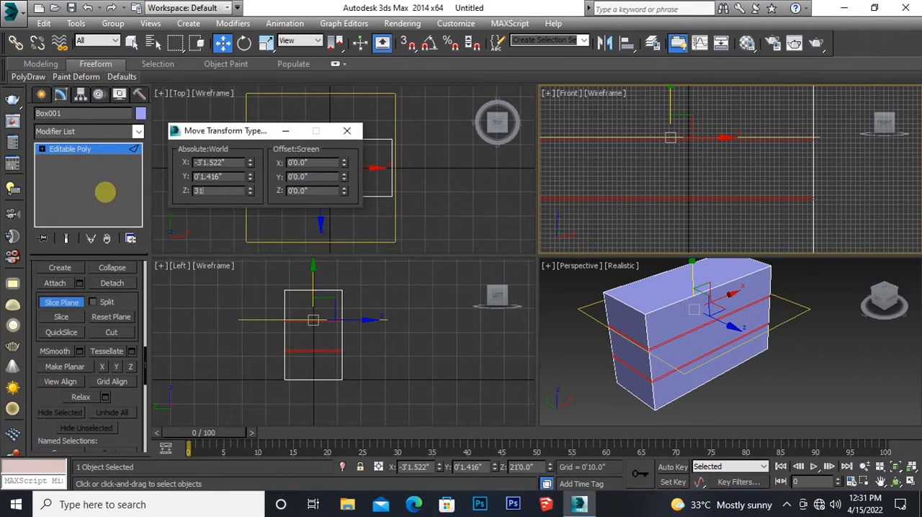
pyautogui.press('Return')
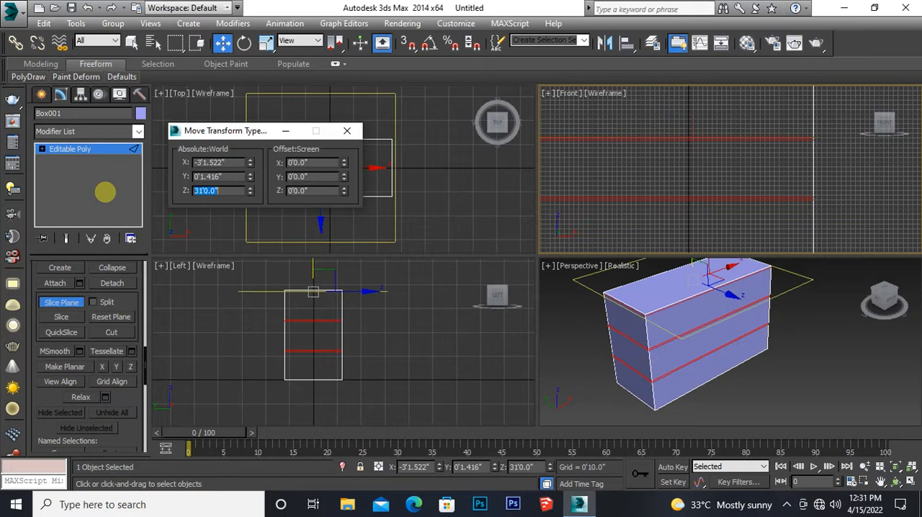
pyautogui.click(58, 318)
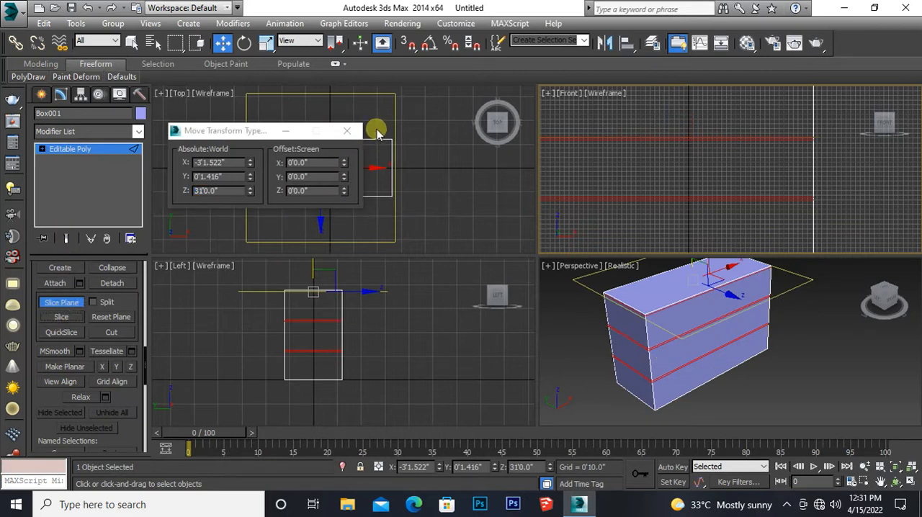
pyautogui.click(359, 128)
pyautogui.click(357, 130)
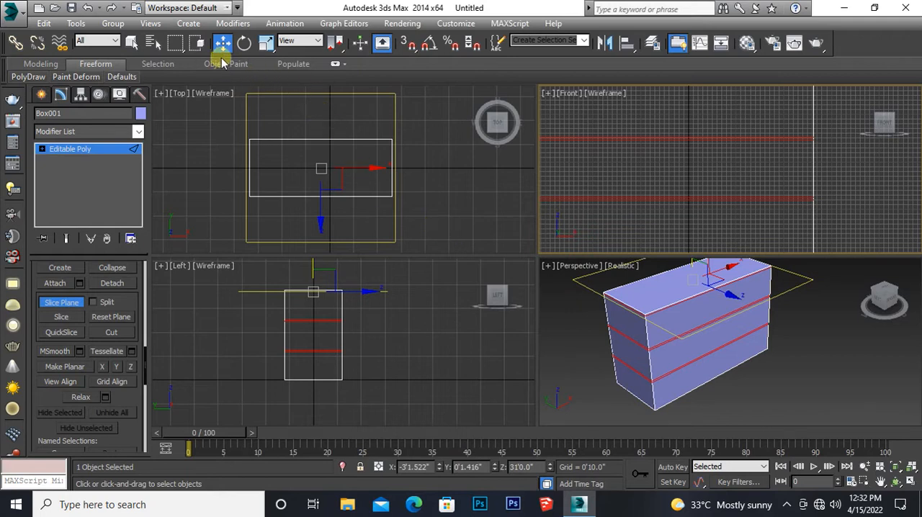
# Step: With angle snap on, rotate the slice plane upright so that it cuts vertically across the box's long side
pyautogui.click(245, 43)
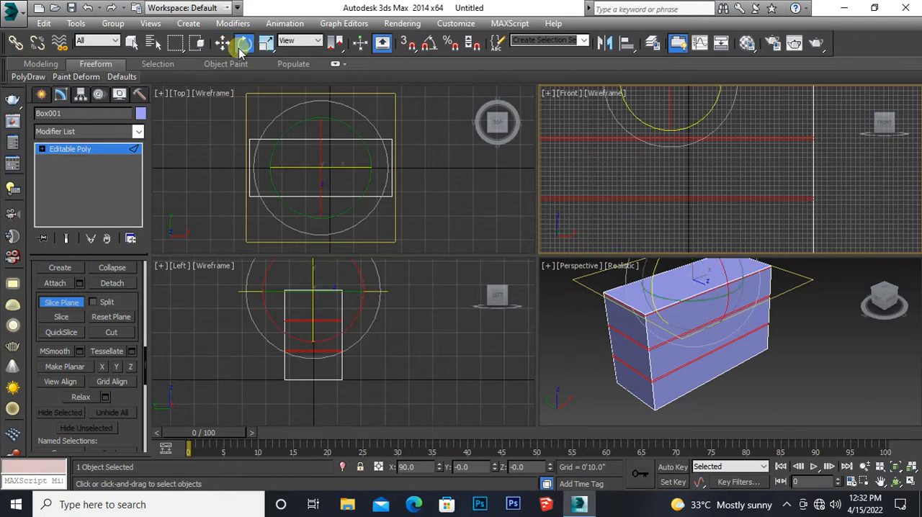
pyautogui.click(430, 46)
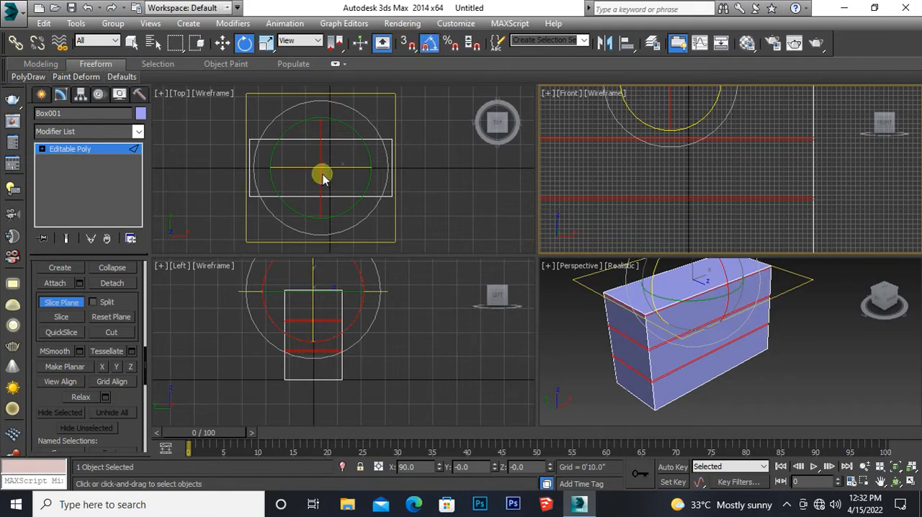
pyautogui.click(344, 167)
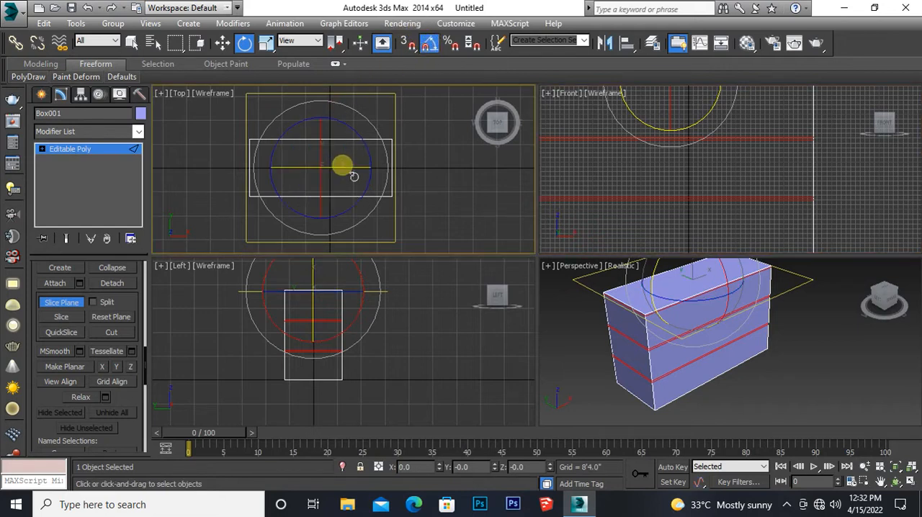
pyautogui.moveTo(353, 178); pyautogui.dragTo(281, 164)
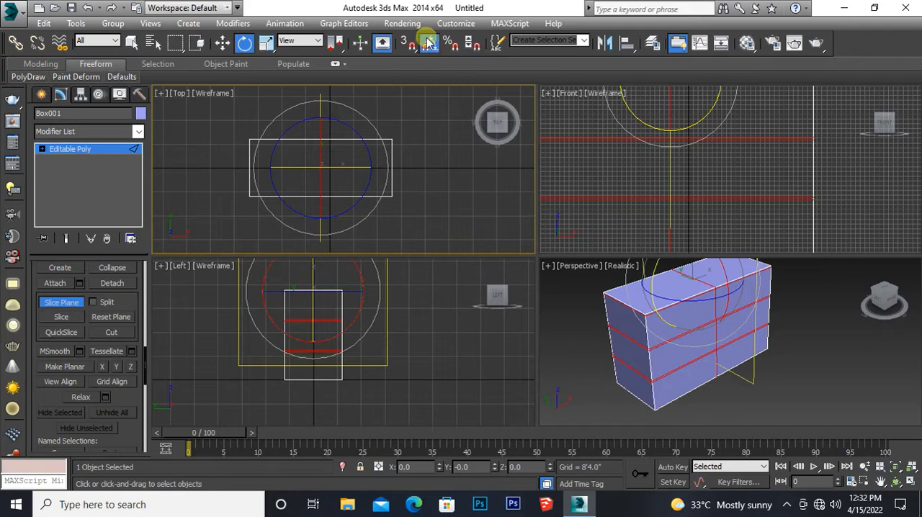
# Step: Move the vertical slice plane along X to about -20'10", near one end of the box, and slice there
pyautogui.click(221, 43)
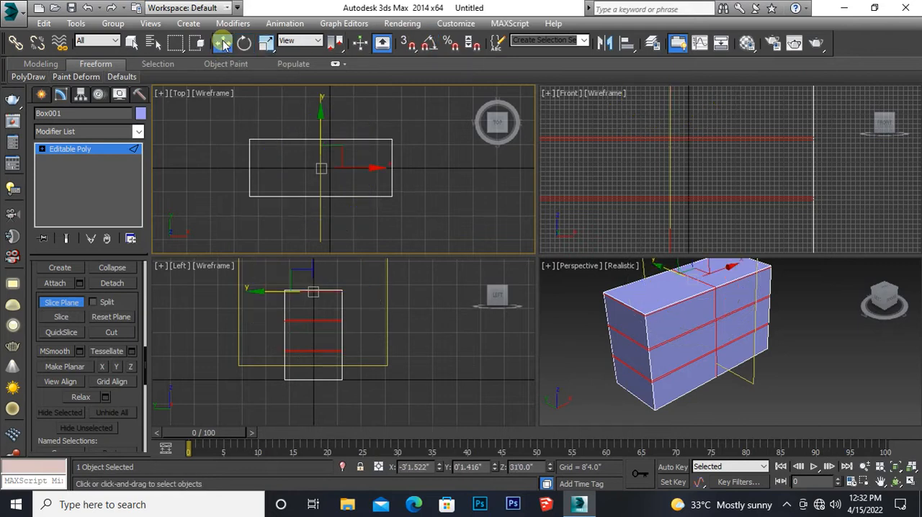
pyautogui.moveTo(615, 228); pyautogui.dragTo(642, 212, button='middle')
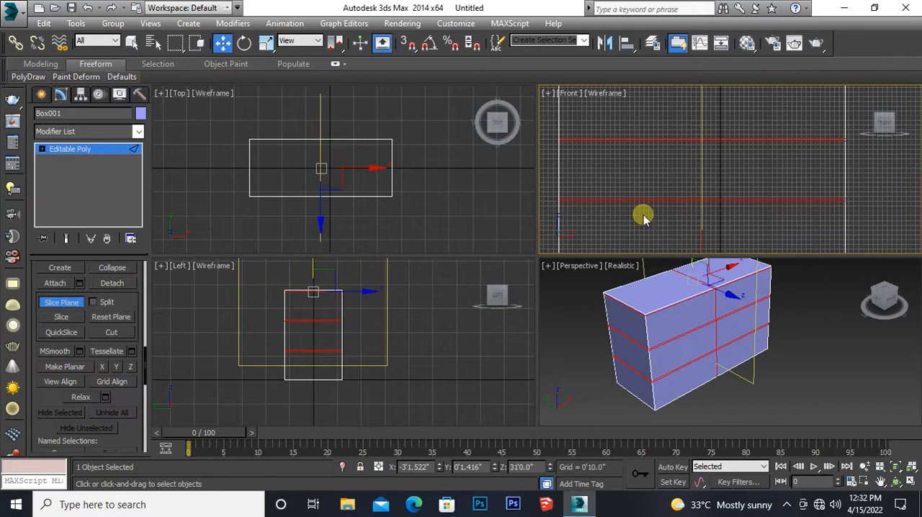
pyautogui.hotkey('alt', 'w')
pyautogui.moveTo(449, 220); pyautogui.dragTo(364, 250, button='middle')
pyautogui.scroll(-3, 456, 238)
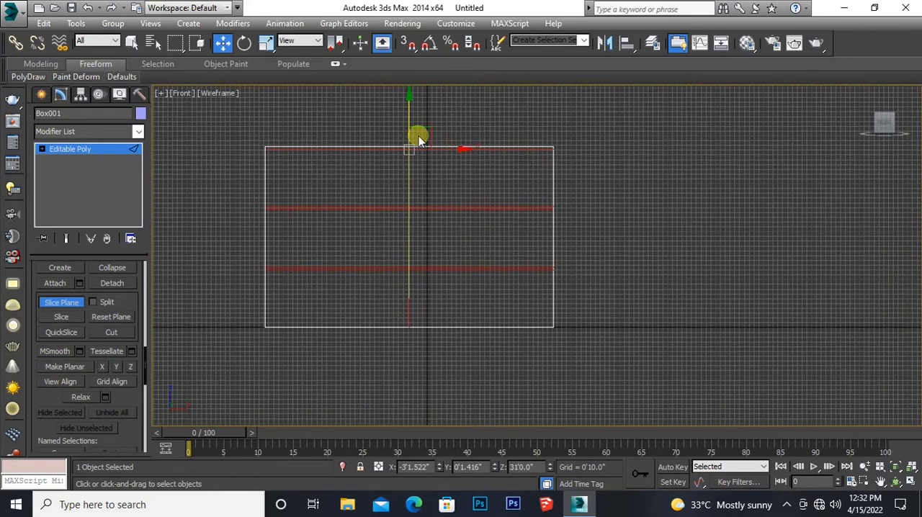
pyautogui.moveTo(461, 149); pyautogui.dragTo(358, 141)
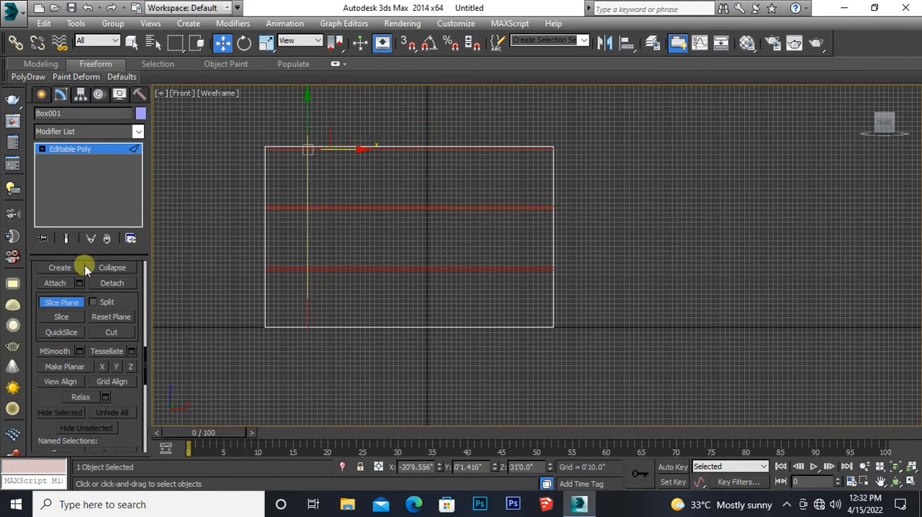
pyautogui.click(59, 318)
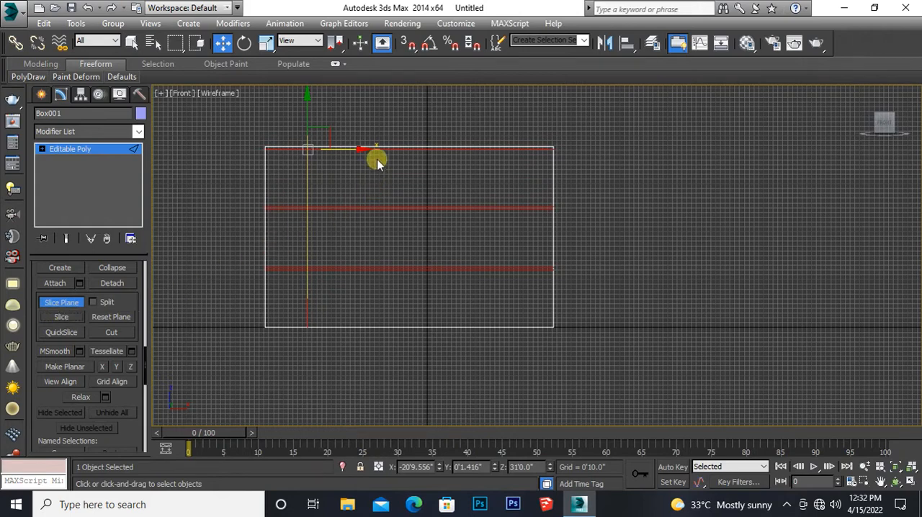
# Step: Move the vertical slice plane along X to about 6'1", slice the box there, and leave sub-object editing
pyautogui.moveTo(369, 157); pyautogui.dragTo(525, 171)
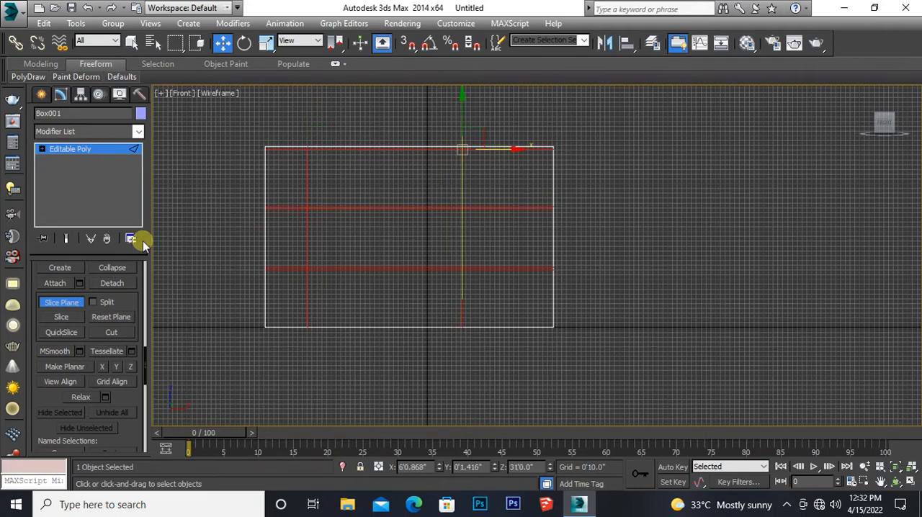
pyautogui.click(60, 317)
pyautogui.click(75, 149)
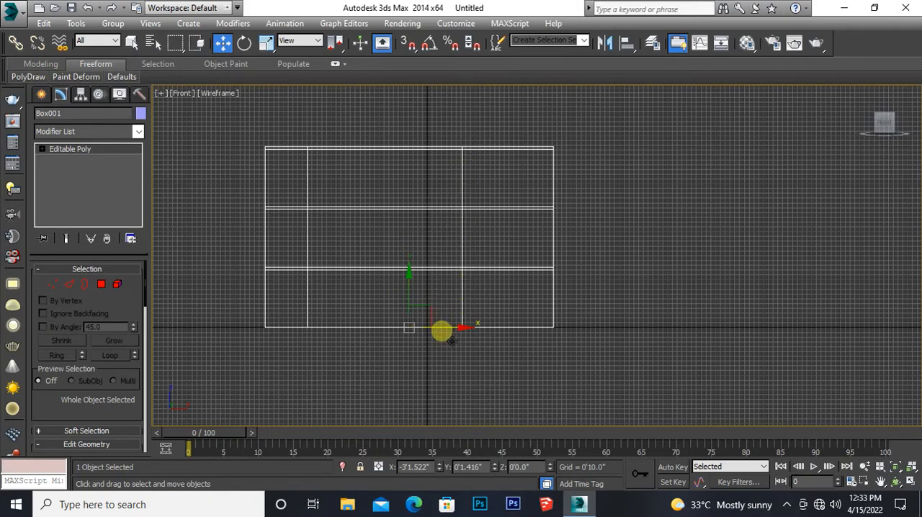
# Step: At polygon level, select the three large front polygons of the wide middle bay, one on each storey, leaving out the thin slab strips
pyautogui.moveTo(451, 338); pyautogui.dragTo(491, 343, button='middle')
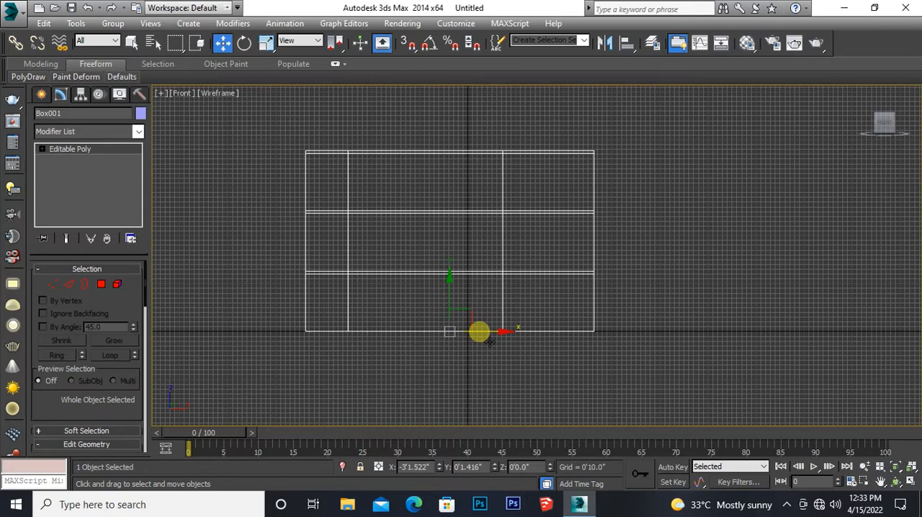
pyautogui.hotkey('alt', 'w')
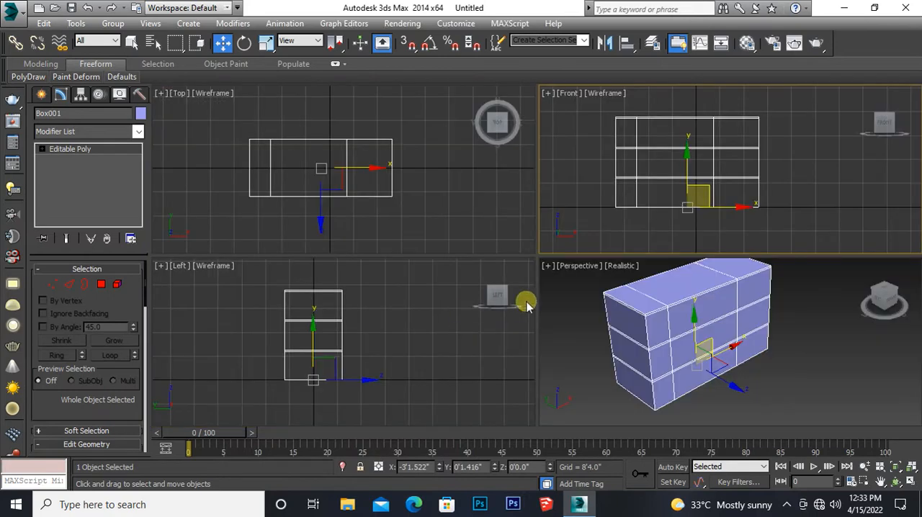
pyautogui.rightClick(582, 344)
pyautogui.moveTo(582, 343); pyautogui.dragTo(574, 343, button='middle')
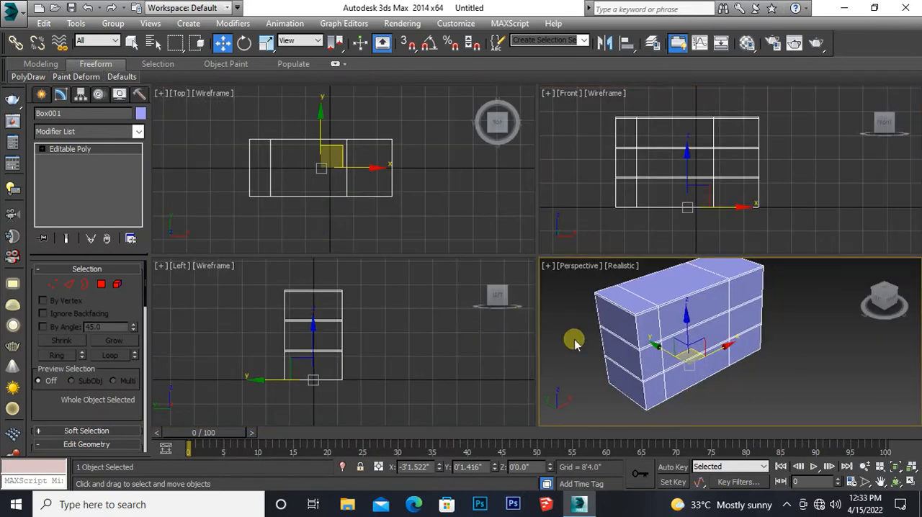
pyautogui.hotkey('alt', 'w')
pyautogui.moveTo(436, 333)
pyautogui.mouseDown(button='middle')
pyautogui.moveTo(425, 342)
pyautogui.moveTo(370, 323)
pyautogui.mouseUp(button='middle')
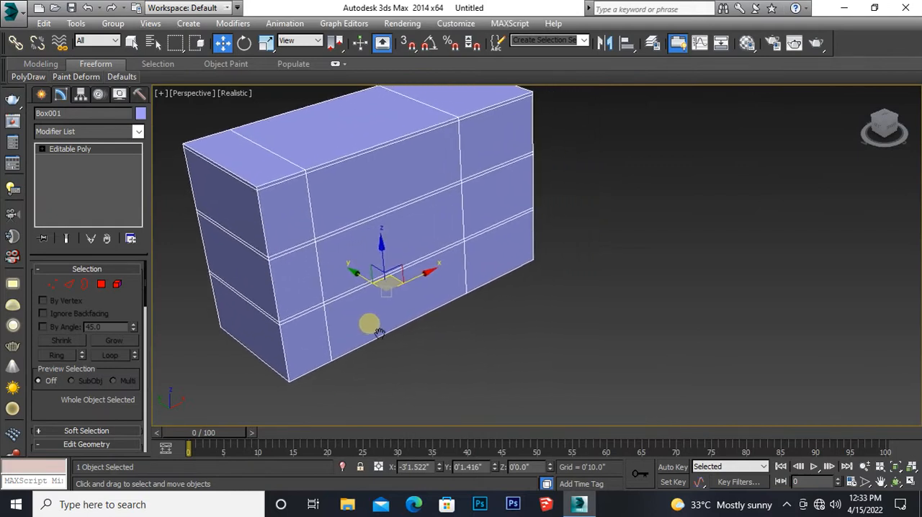
pyautogui.click(88, 239)
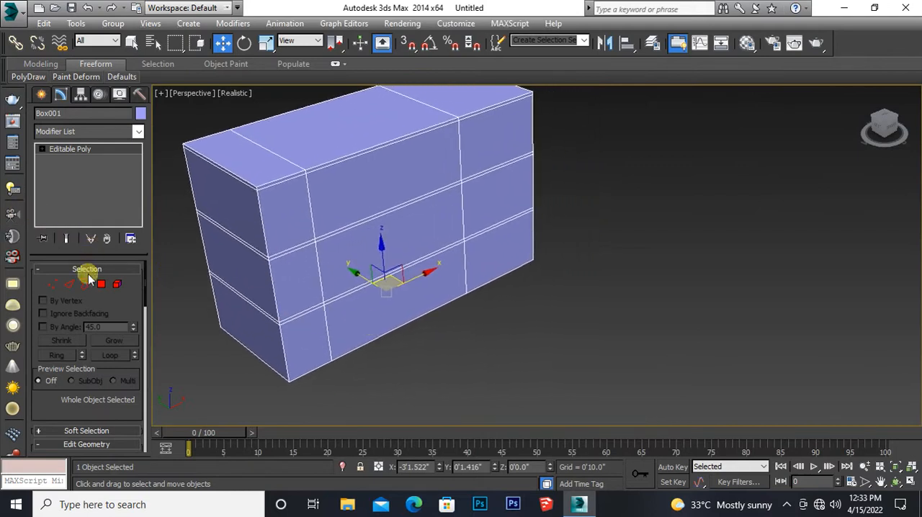
pyautogui.click(101, 285)
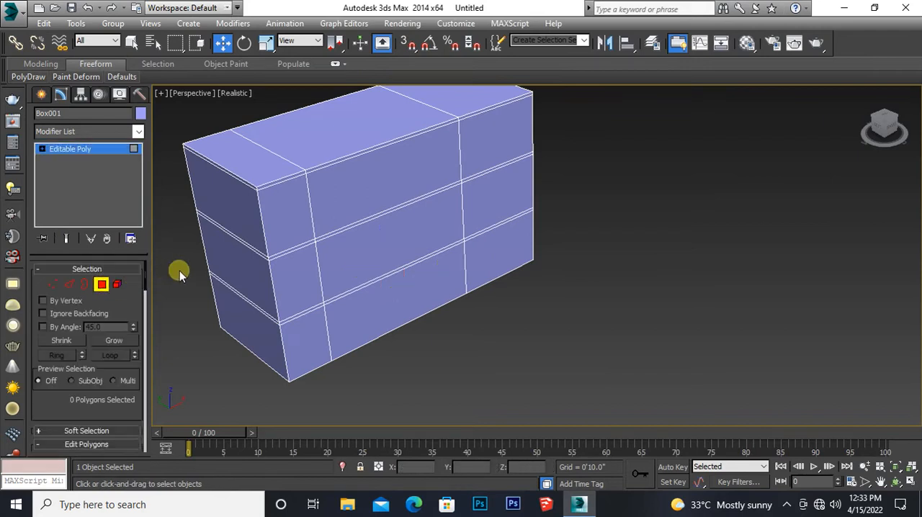
pyautogui.click(352, 197)
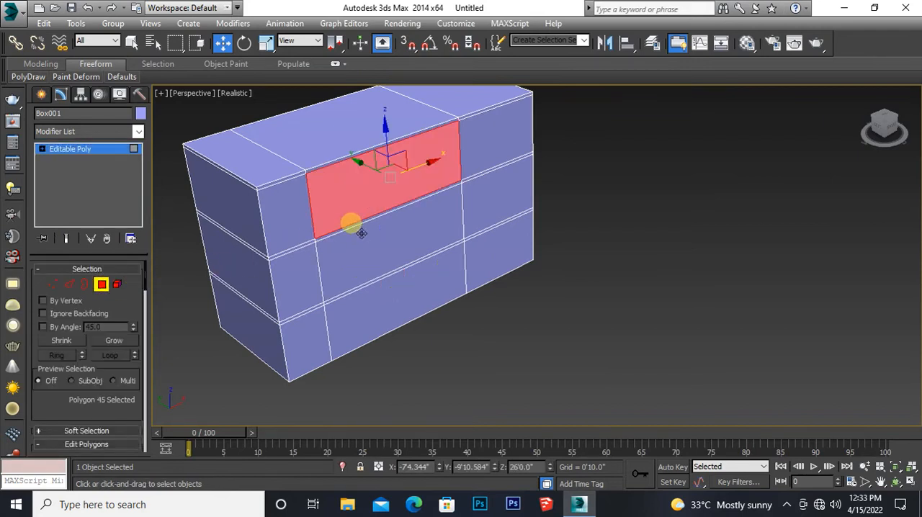
pyautogui.keyDown('ctrl'); pyautogui.click(368, 259); pyautogui.keyUp('ctrl')
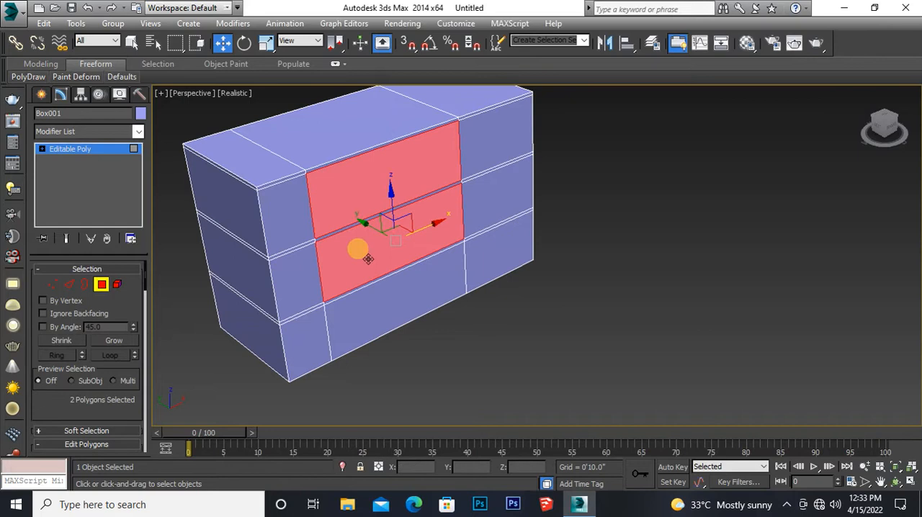
pyautogui.keyDown('ctrl'); pyautogui.click(379, 317); pyautogui.keyUp('ctrl')
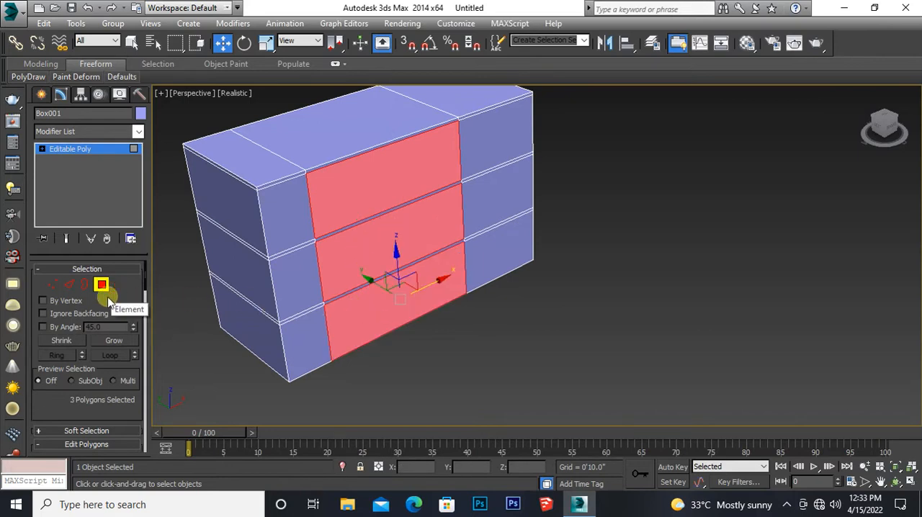
pyautogui.moveTo(93, 351); pyautogui.dragTo(68, 205)
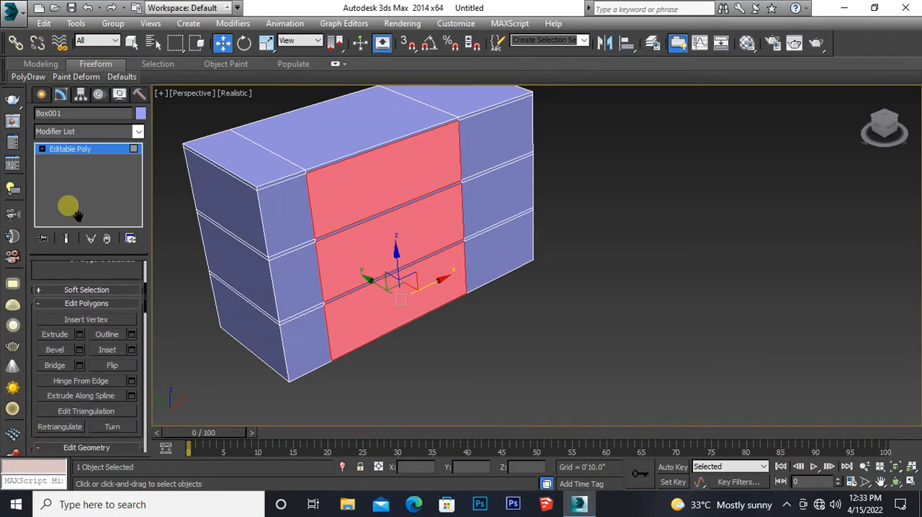
# Step: Extrude the three selected middle-bay polygons by -4'0" to recess them into the block, and leave sub-object editing
pyautogui.click(79, 334)
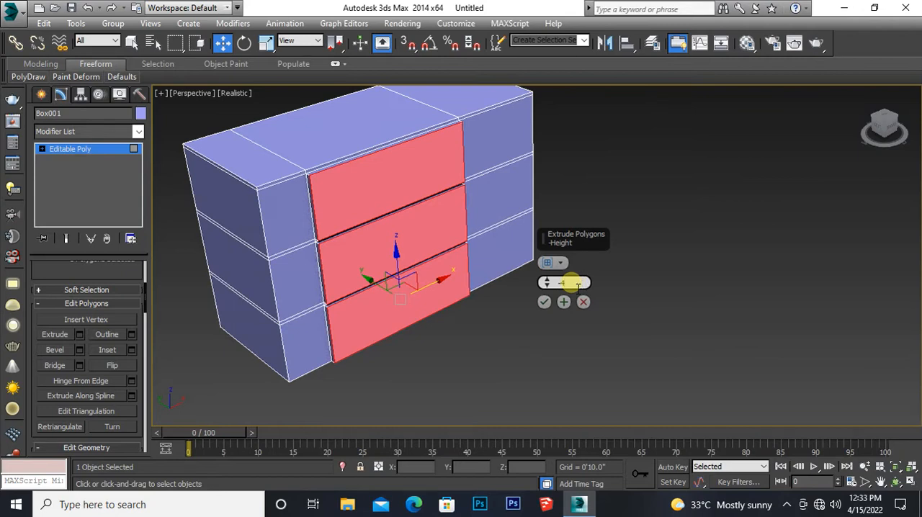
pyautogui.press('Return')
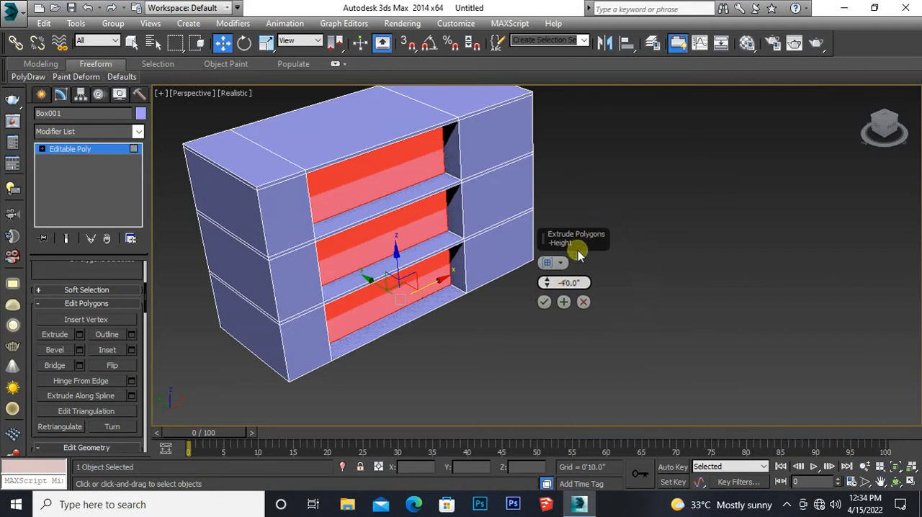
pyautogui.click(547, 307)
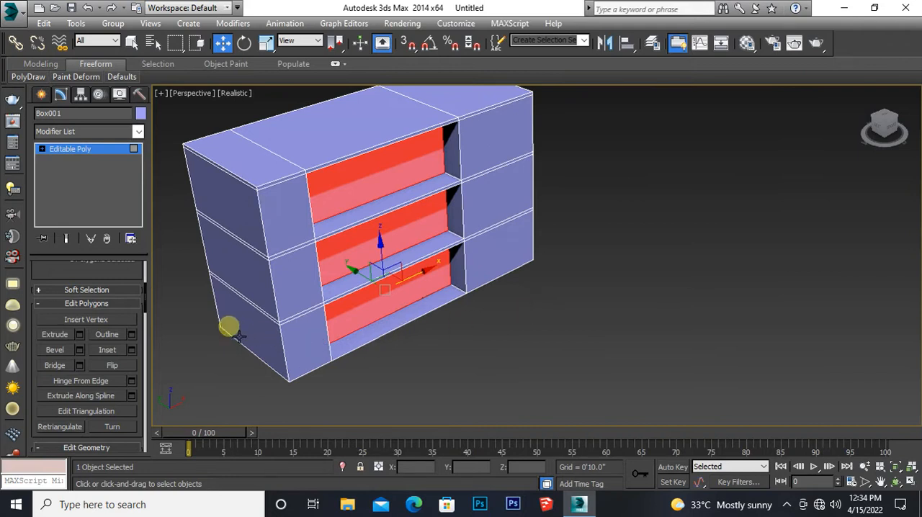
pyautogui.click(82, 151)
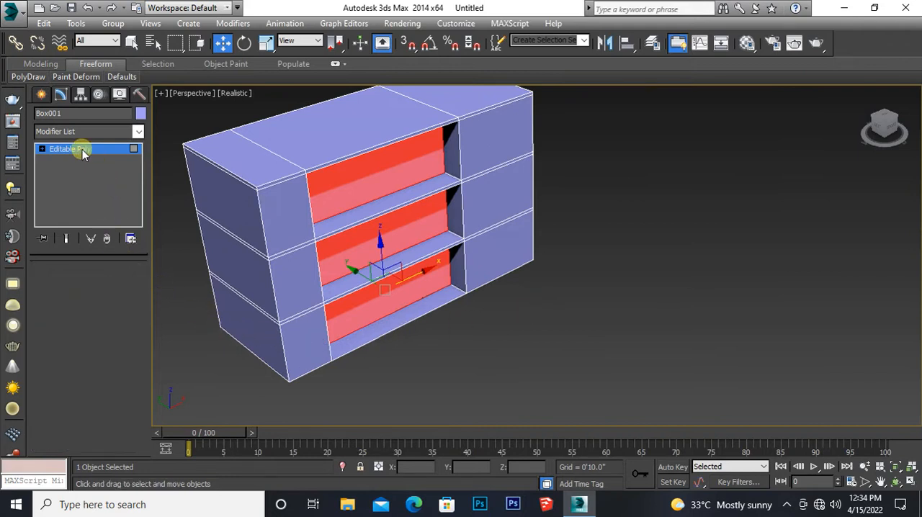
pyautogui.moveTo(376, 331)
pyautogui.mouseDown(button='middle')
pyautogui.moveTo(393, 320)
pyautogui.moveTo(382, 323)
pyautogui.mouseUp(button='middle')
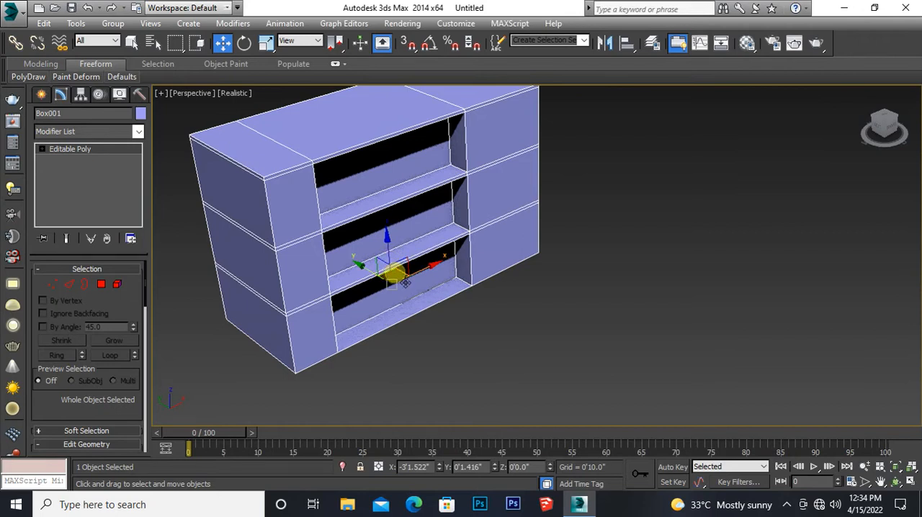
pyautogui.moveTo(406, 283); pyautogui.dragTo(405, 293, button='middle')
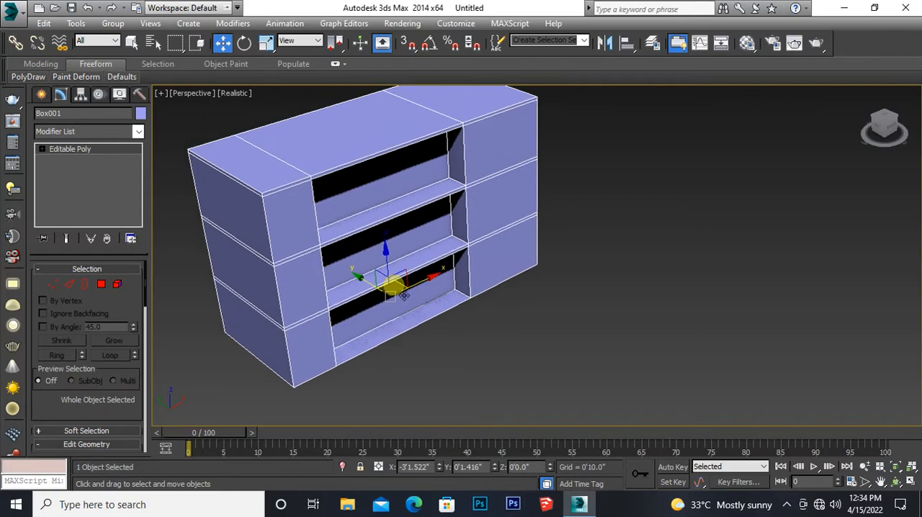
pyautogui.moveTo(404, 295); pyautogui.dragTo(412, 304, button='middle')
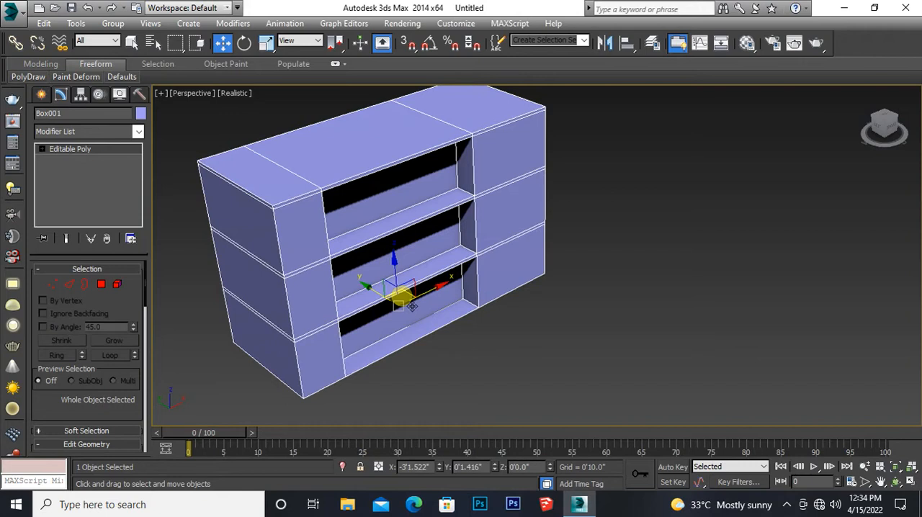
pyautogui.moveTo(412, 306); pyautogui.dragTo(396, 303, button='middle')
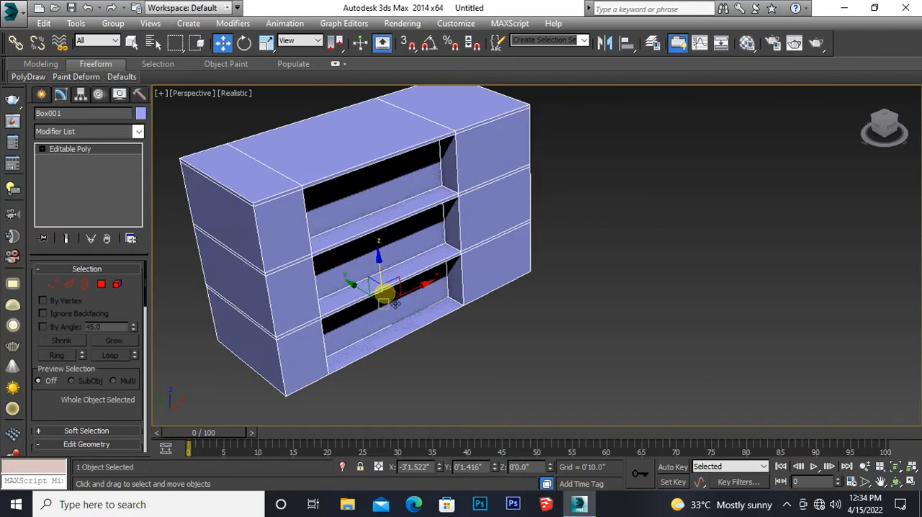
pyautogui.moveTo(395, 304); pyautogui.dragTo(405, 312, button='middle')
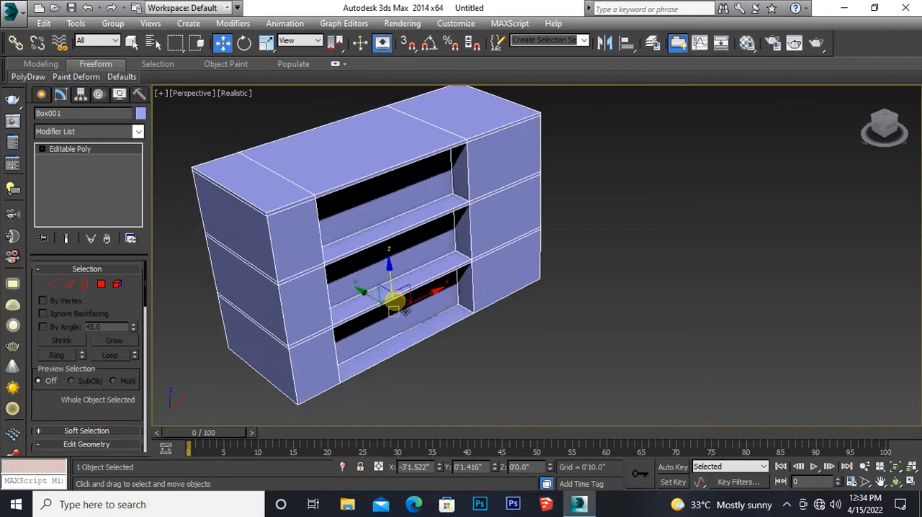
# Step: In the maximized Front view, draw a rectangle spline about 7'0" high and 2'8" wide inside the ground-floor middle bay, near its narrow-bay side
pyautogui.hotkey('alt', 'w')
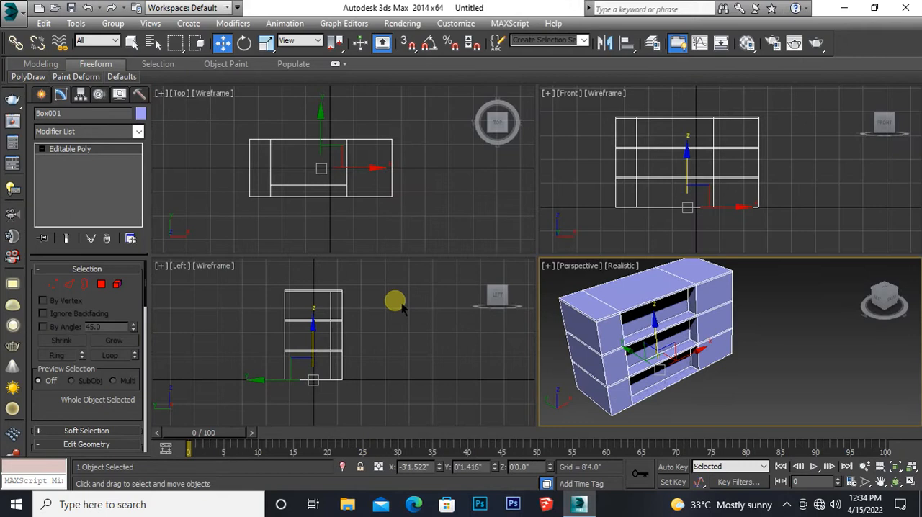
pyautogui.moveTo(668, 200); pyautogui.dragTo(622, 211, button='middle')
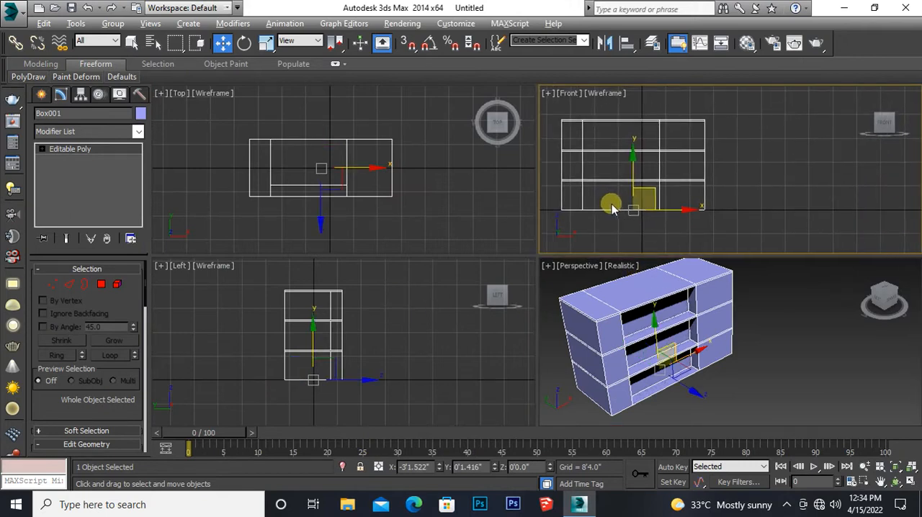
pyautogui.hotkey('alt', 'w')
pyautogui.moveTo(307, 299); pyautogui.dragTo(364, 261, button='middle')
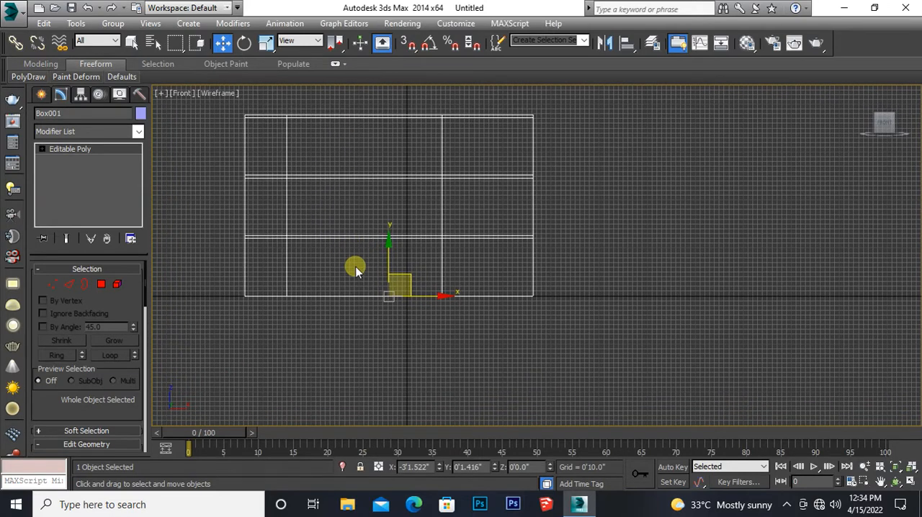
pyautogui.scroll(3, 355, 263)
pyautogui.scroll(-1, 355, 263)
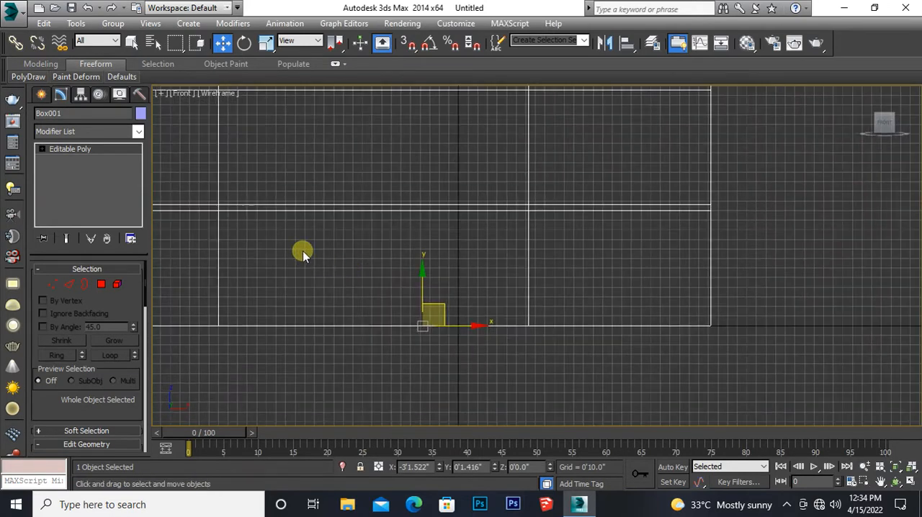
pyautogui.moveTo(302, 251); pyautogui.dragTo(353, 255, button='middle')
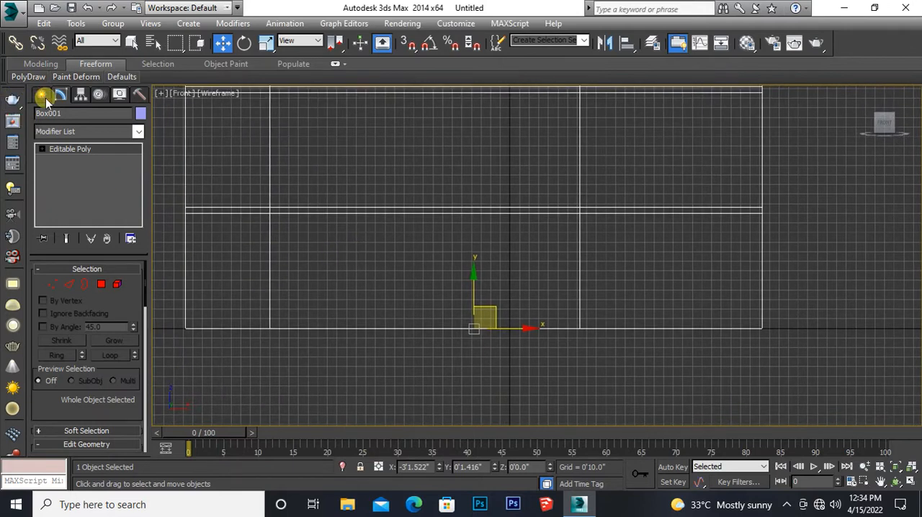
pyautogui.click(62, 149)
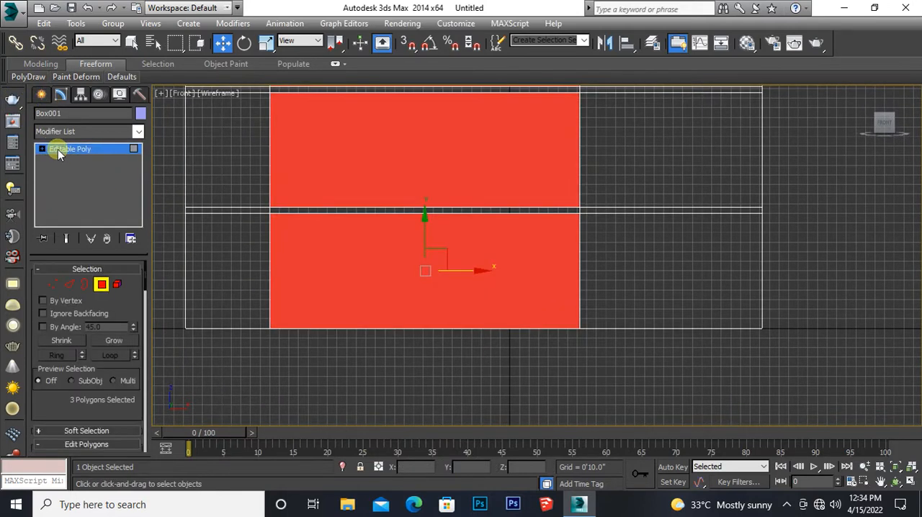
pyautogui.click(55, 150)
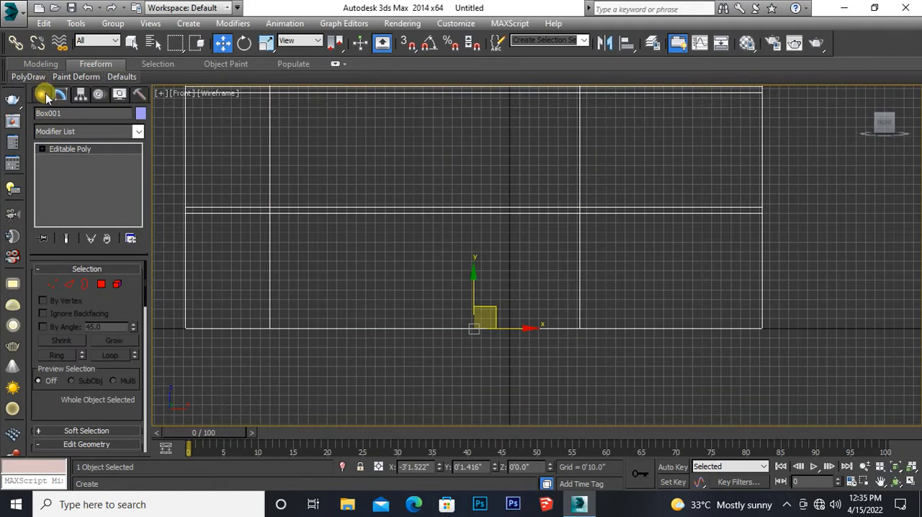
pyautogui.click(39, 97)
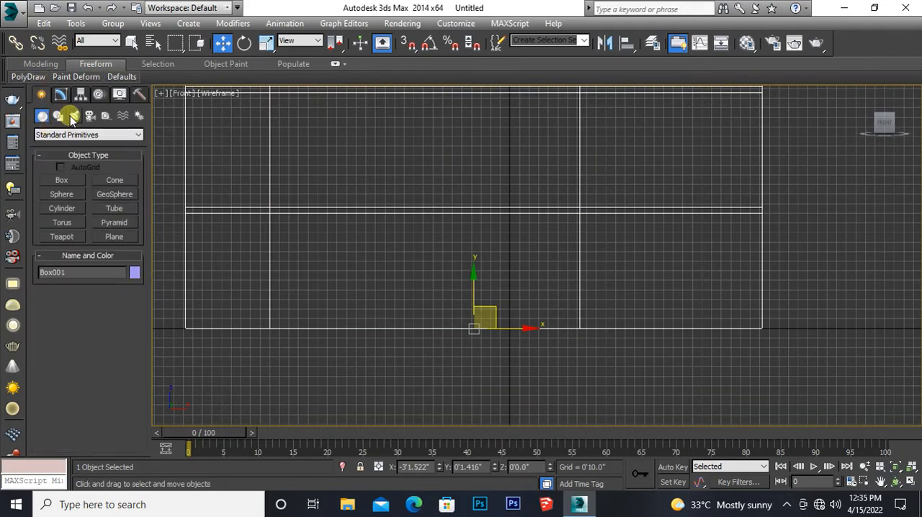
pyautogui.click(58, 116)
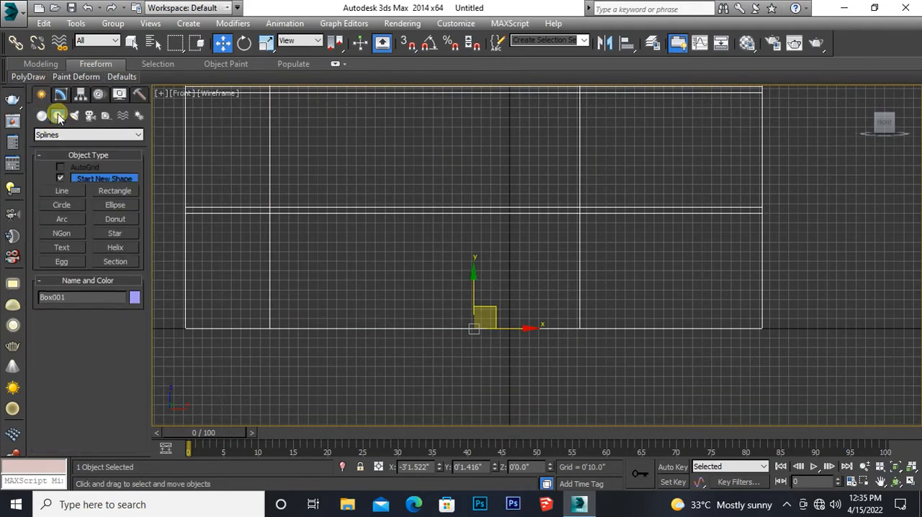
pyautogui.click(108, 192)
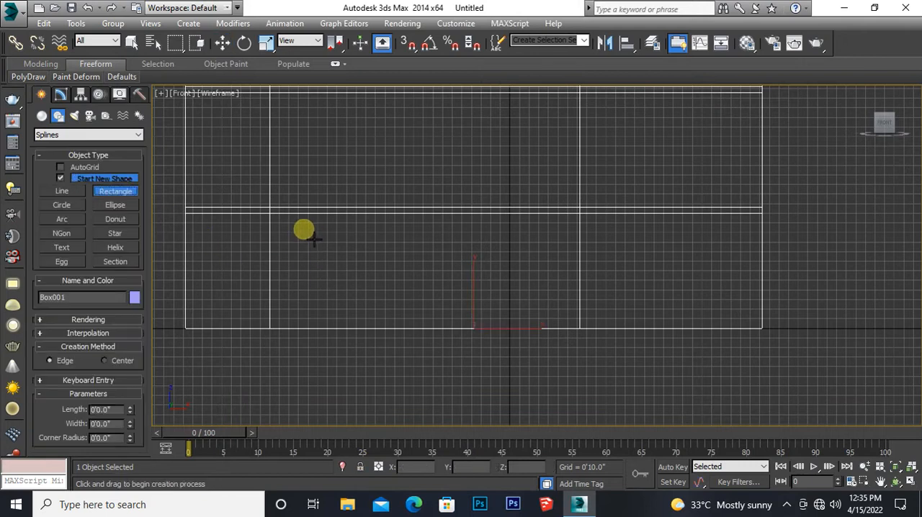
pyautogui.moveTo(301, 229); pyautogui.dragTo(331, 310)
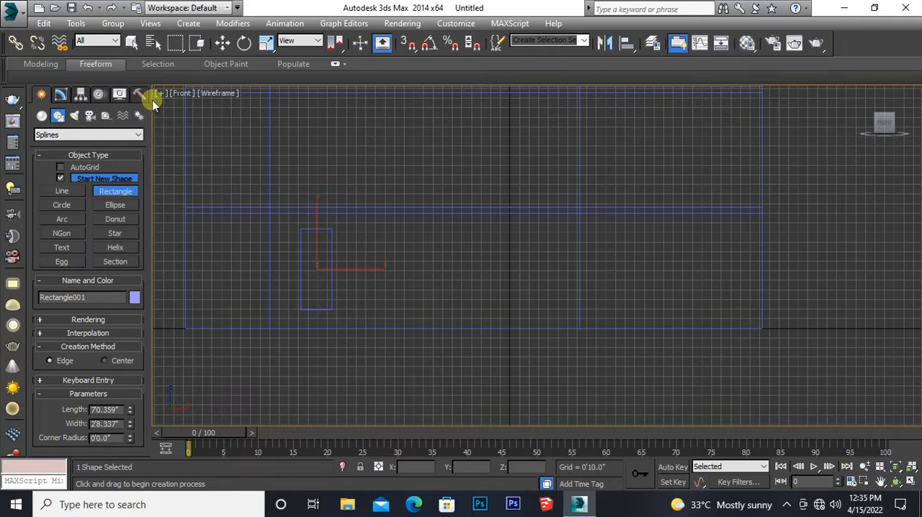
pyautogui.click(220, 42)
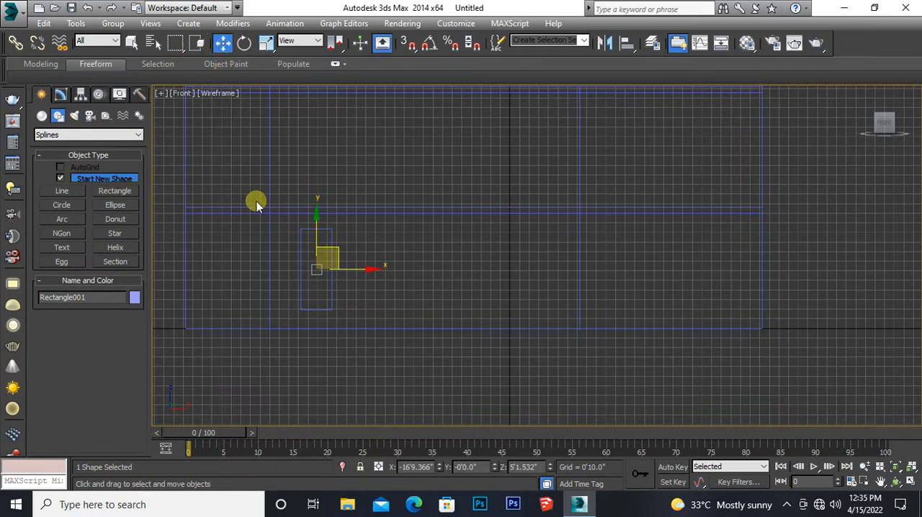
# Step: Set the object colour of the building box to white, and give the new rectangle spline the same white
pyautogui.click(281, 209)
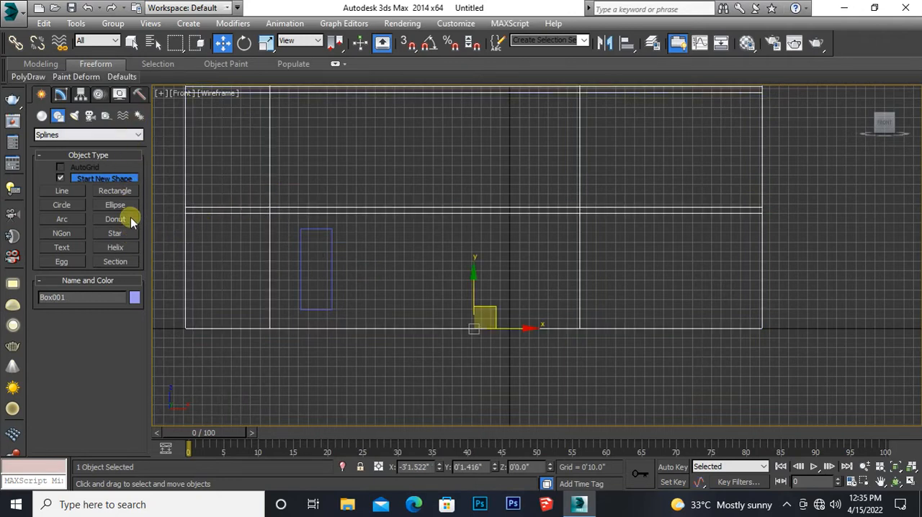
pyautogui.click(135, 298)
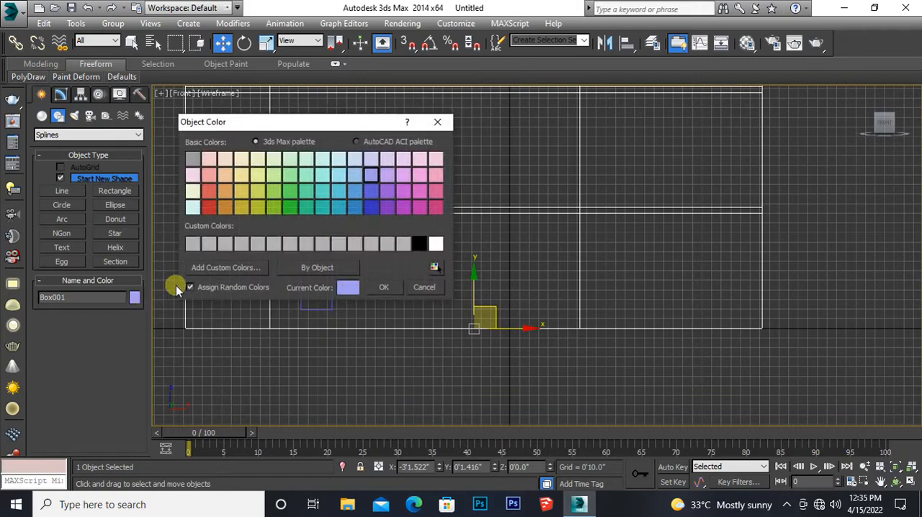
pyautogui.click(434, 245)
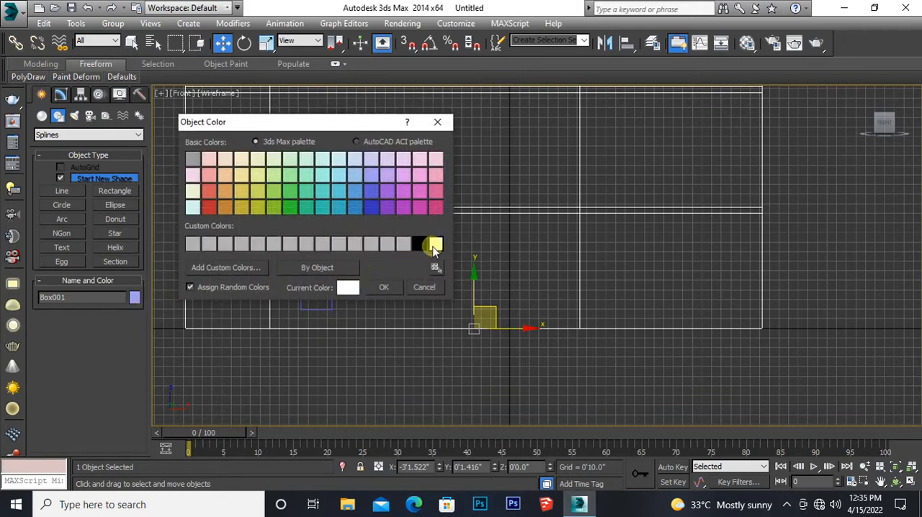
pyautogui.click(383, 287)
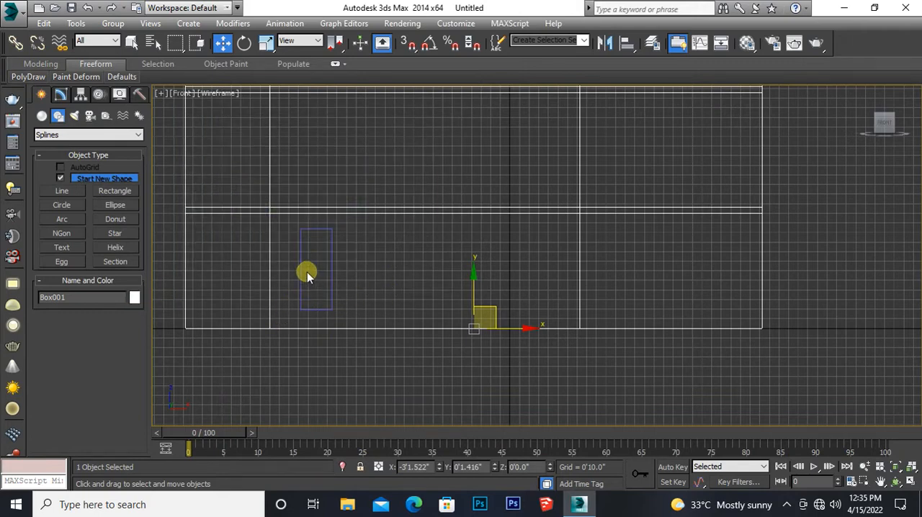
pyautogui.click(135, 298)
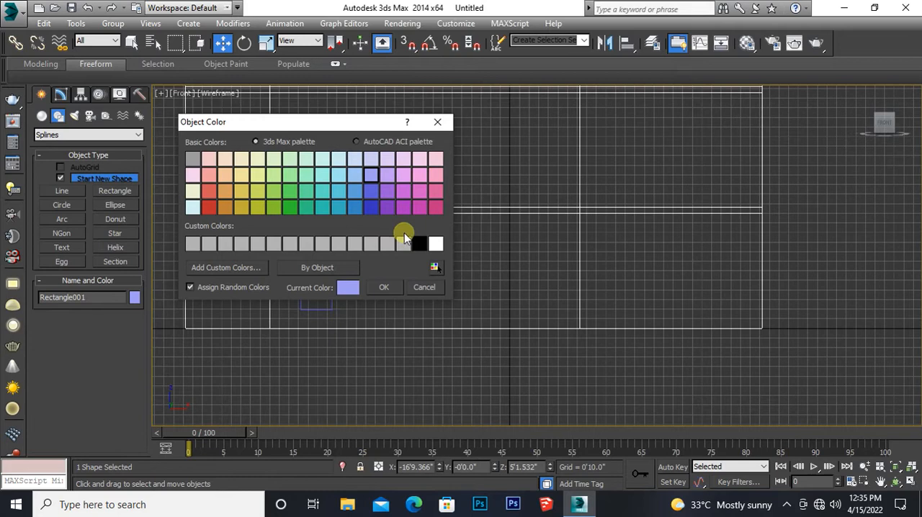
pyautogui.click(436, 244)
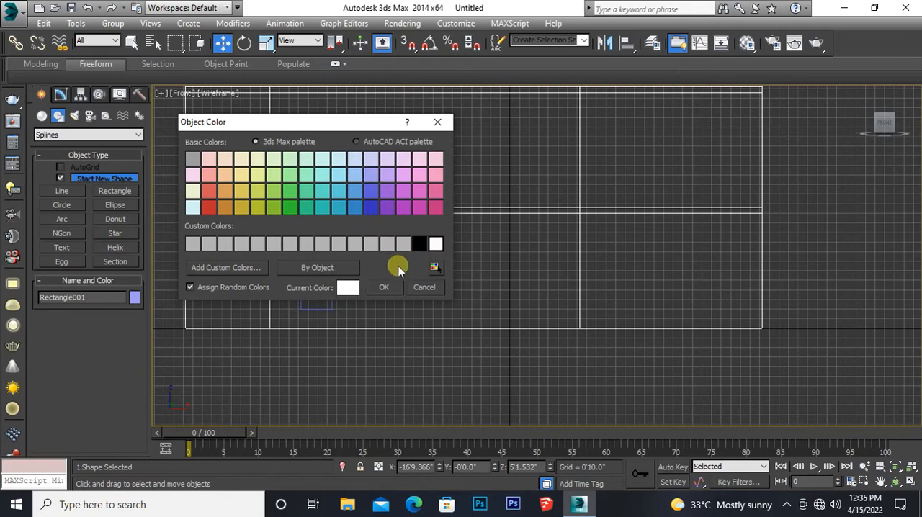
pyautogui.click(381, 288)
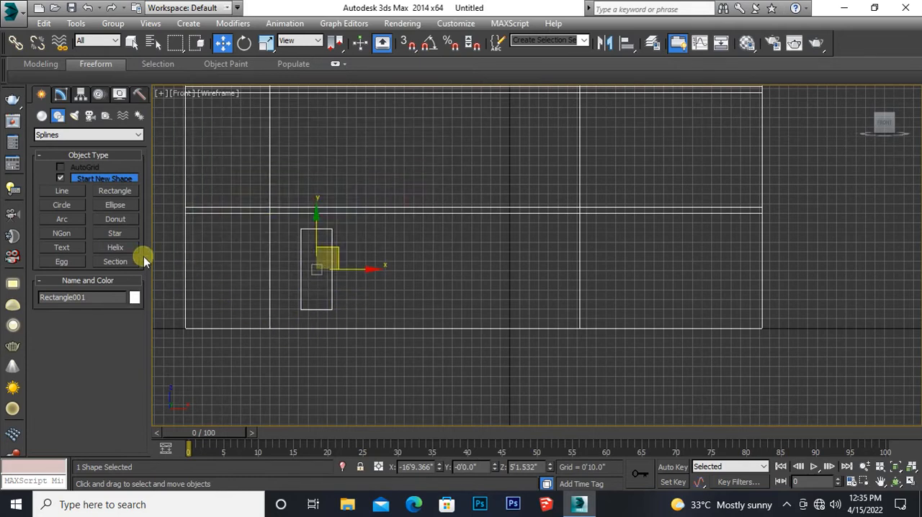
# Step: Set the rectangle's length to 7'0" and its width to 3'0"
pyautogui.click(61, 95)
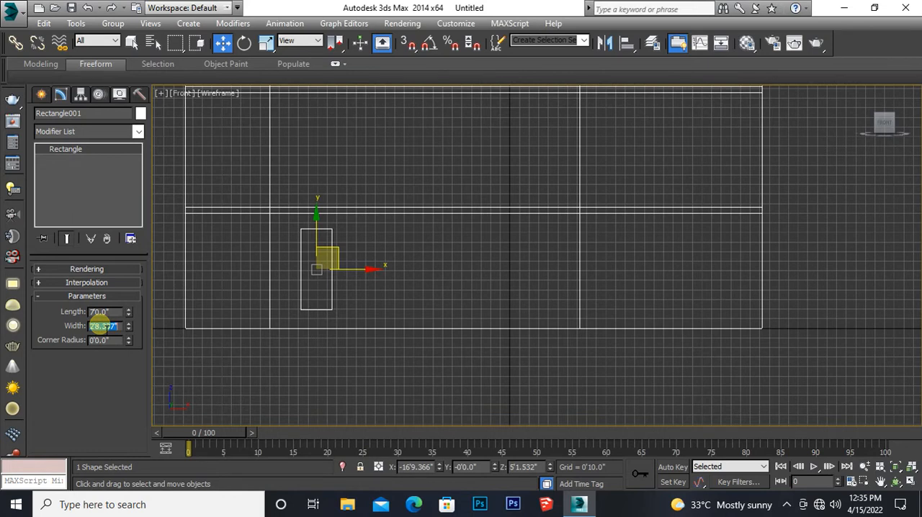
pyautogui.press('Return')
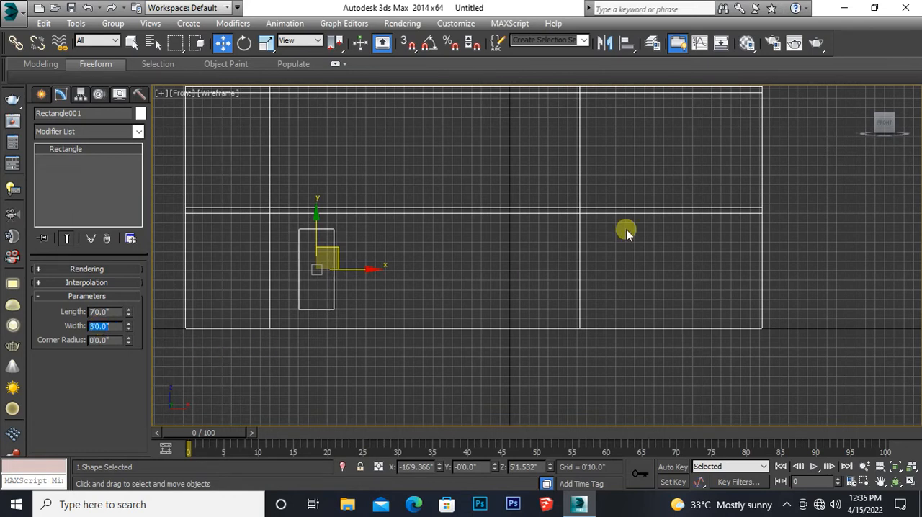
# Step: Turn on 3D snapping with Vertex and Midpoint as the active snap types
pyautogui.click(407, 45)
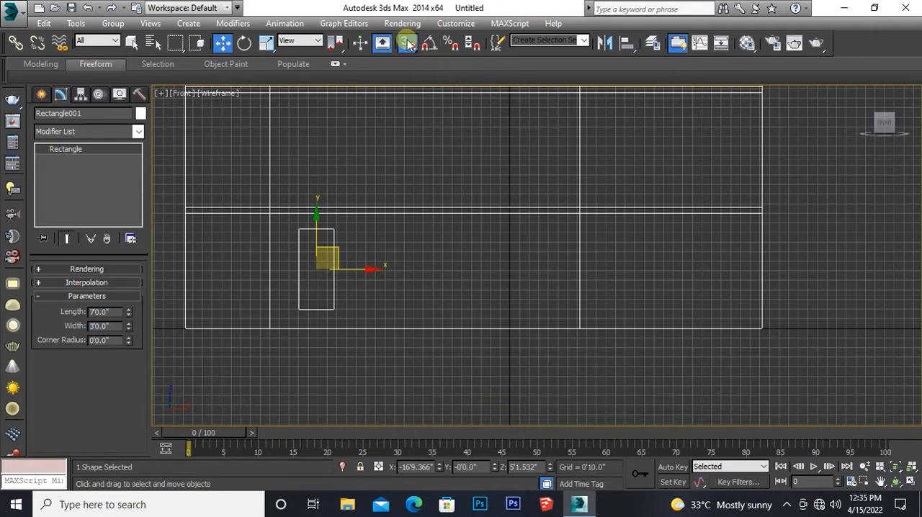
pyautogui.rightClick(408, 44)
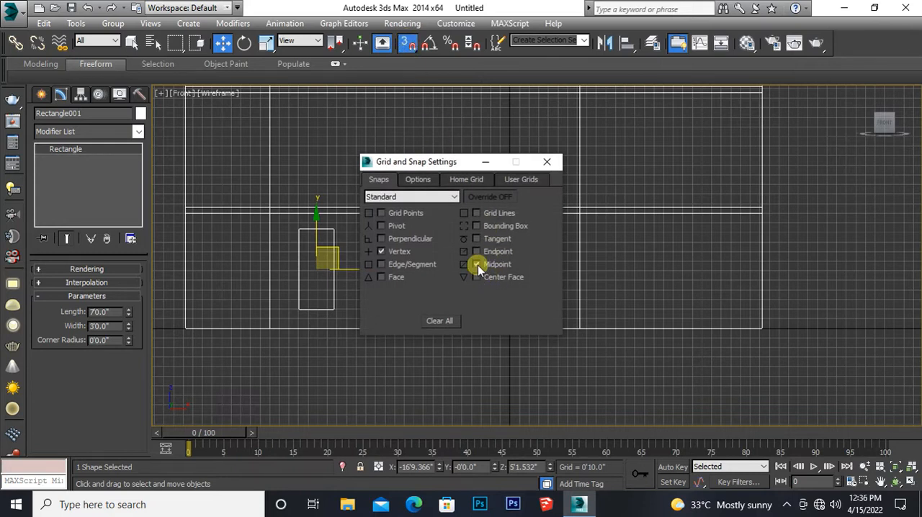
pyautogui.click(547, 162)
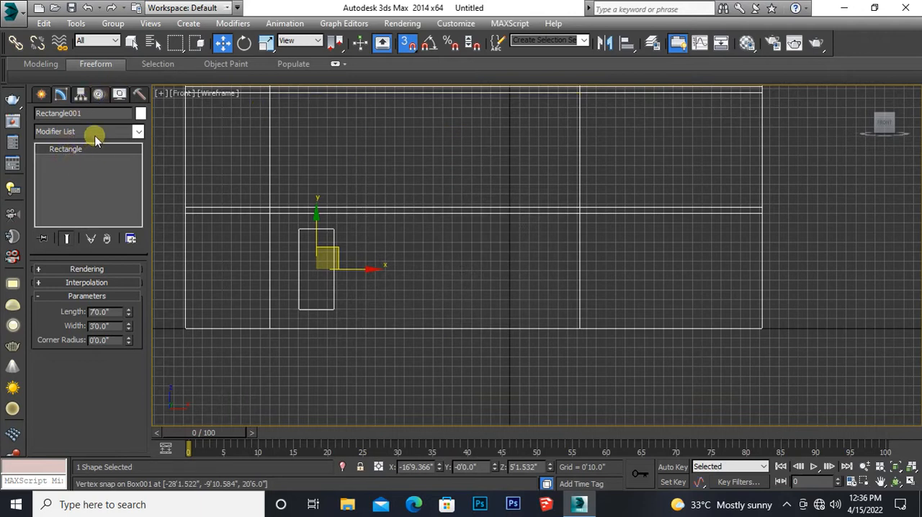
# Step: Move only the pivot of the door rectangle onto the midpoint of its bottom edge, then switch 3D snapping off
pyautogui.click(81, 94)
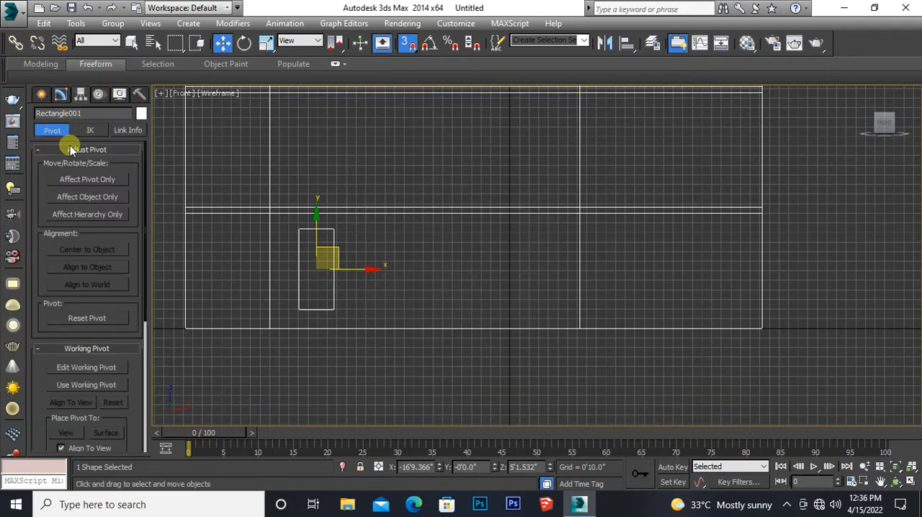
pyautogui.click(85, 180)
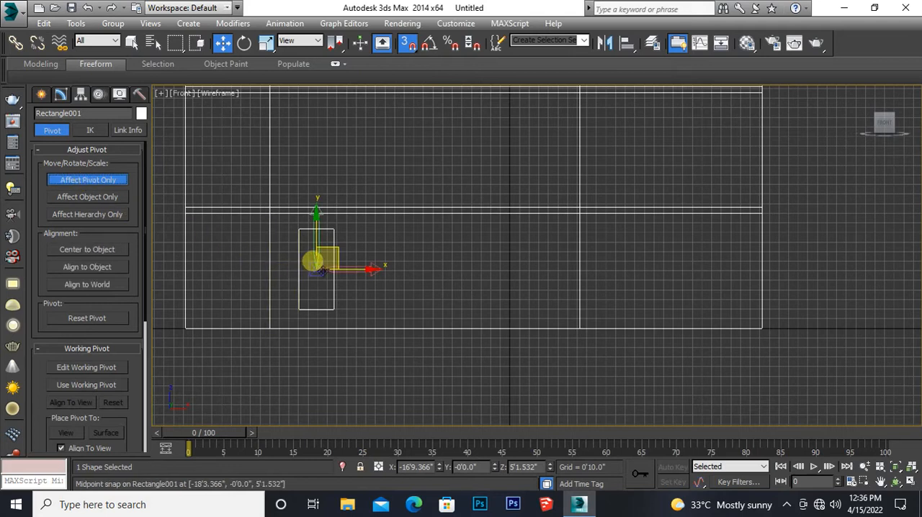
pyautogui.moveTo(324, 269); pyautogui.dragTo(317, 308)
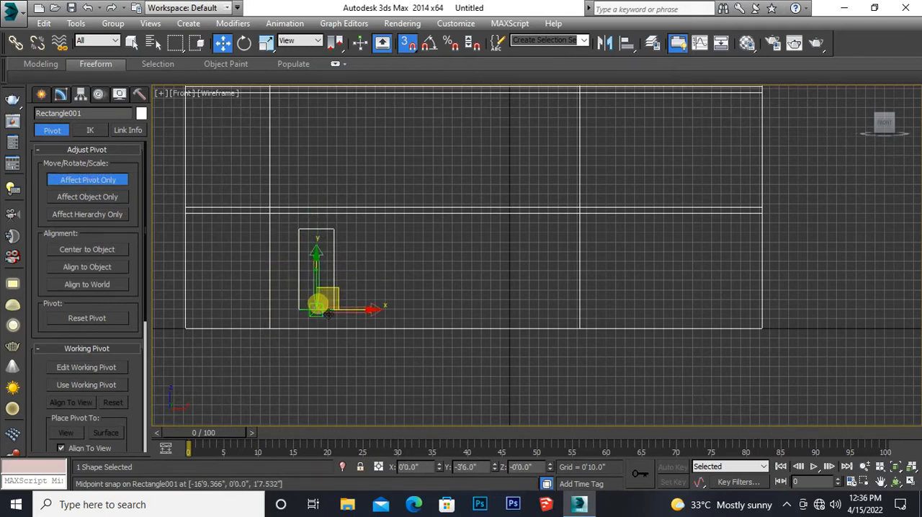
pyautogui.click(407, 44)
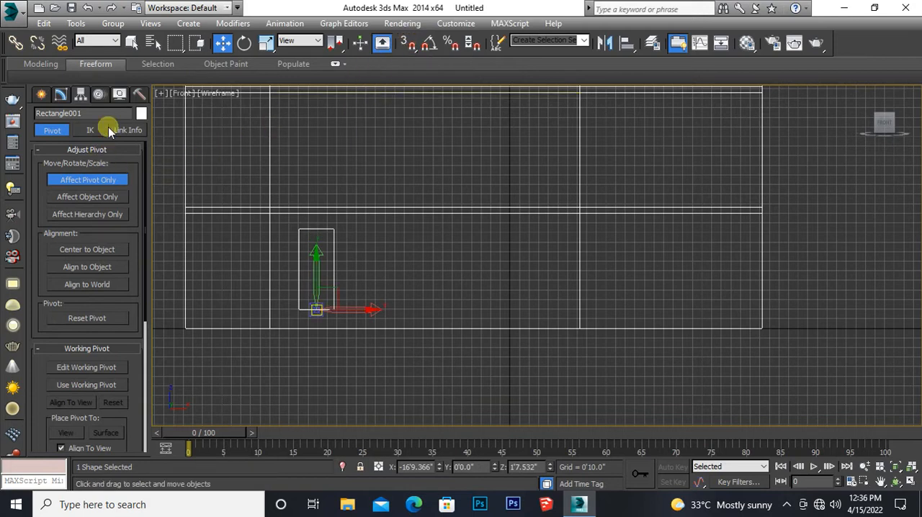
# Step: Try to bring the door rectangle to ground level by setting absolute world Z to 0'0.0" while Affect Pivot Only is active
pyautogui.rightClick(222, 45)
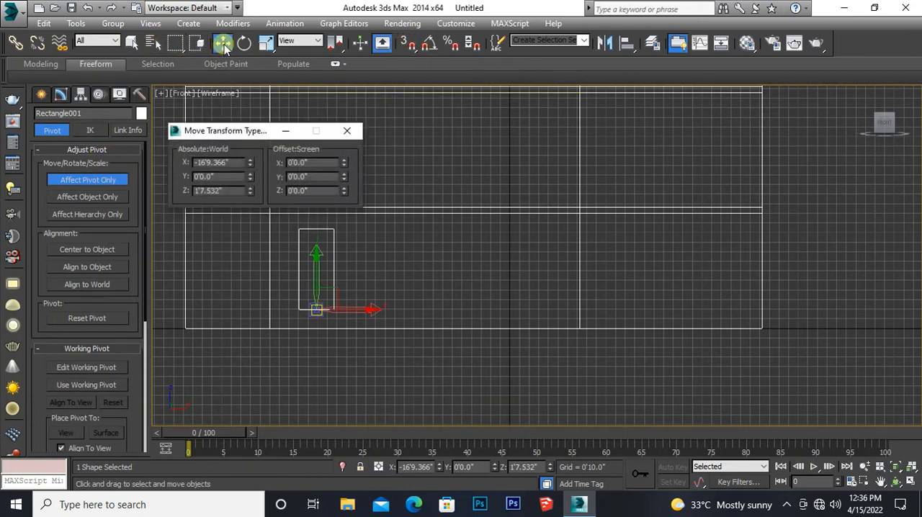
pyautogui.moveTo(226, 190); pyautogui.dragTo(194, 190)
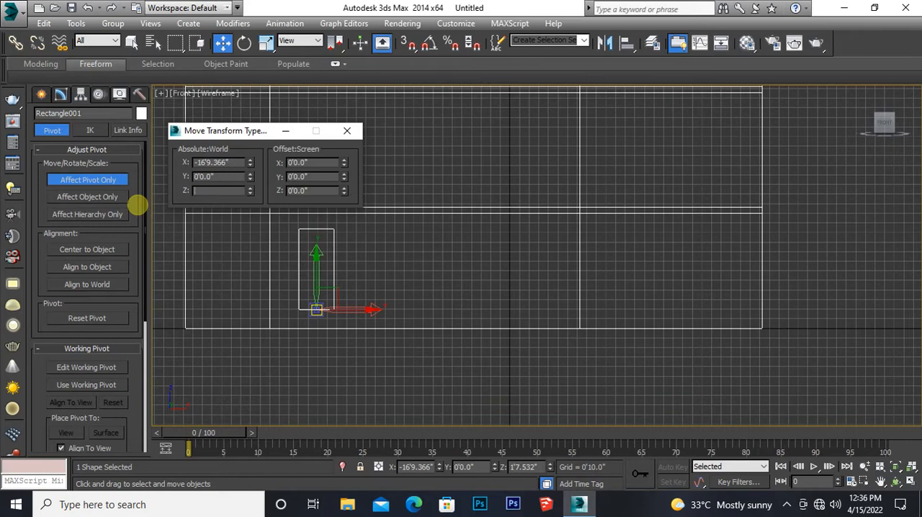
pyautogui.press('Return')
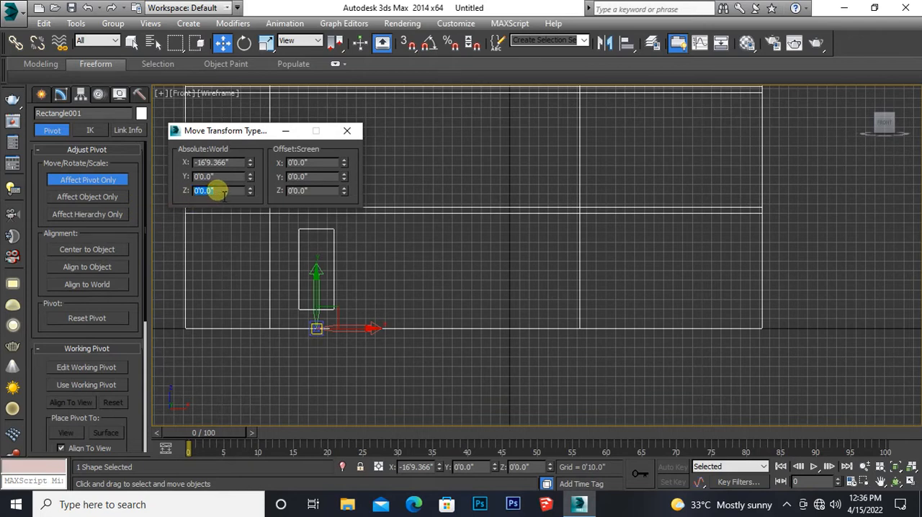
pyautogui.moveTo(225, 195); pyautogui.dragTo(186, 195)
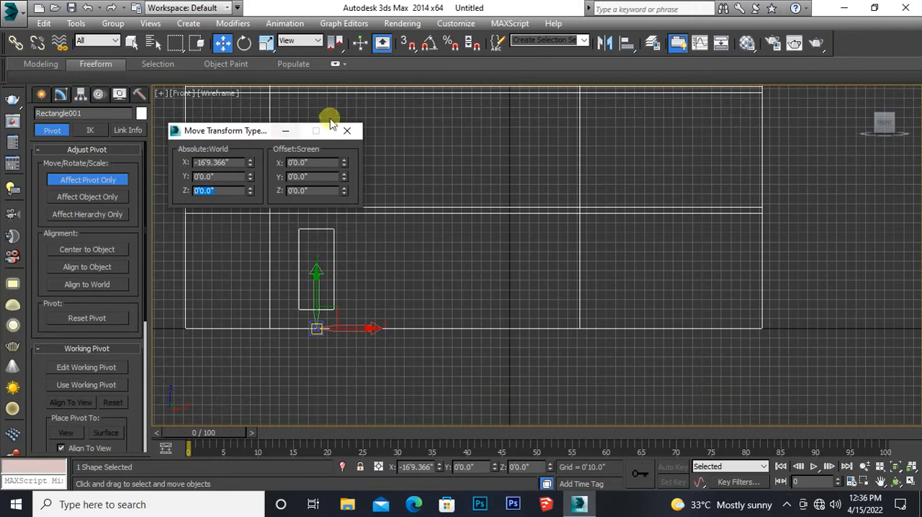
pyautogui.click(347, 132)
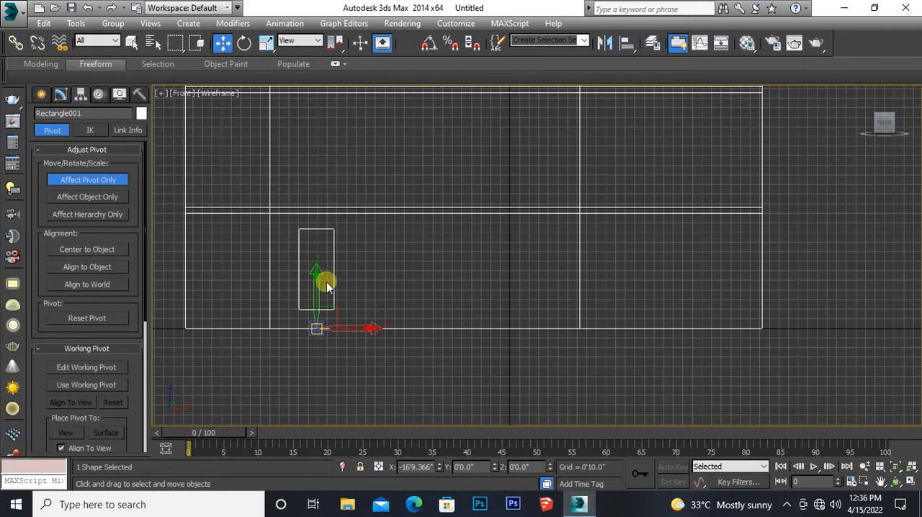
# Step: Return the door rectangle's pivot to the midpoint of its bottom edge using 3D snapping, leaving snapping off
pyautogui.moveTo(315, 280); pyautogui.dragTo(315, 230)
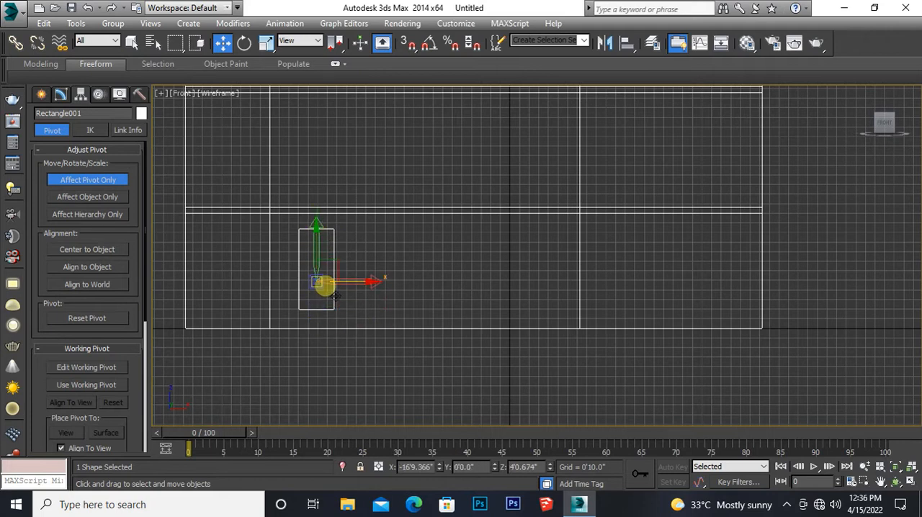
pyautogui.moveTo(315, 281)
pyautogui.mouseDown()
pyautogui.moveTo(315, 307)
pyautogui.moveTo(322, 282)
pyautogui.mouseUp()
pyautogui.click(411, 44)
pyautogui.moveTo(323, 280); pyautogui.dragTo(316, 307)
pyautogui.click(409, 44)
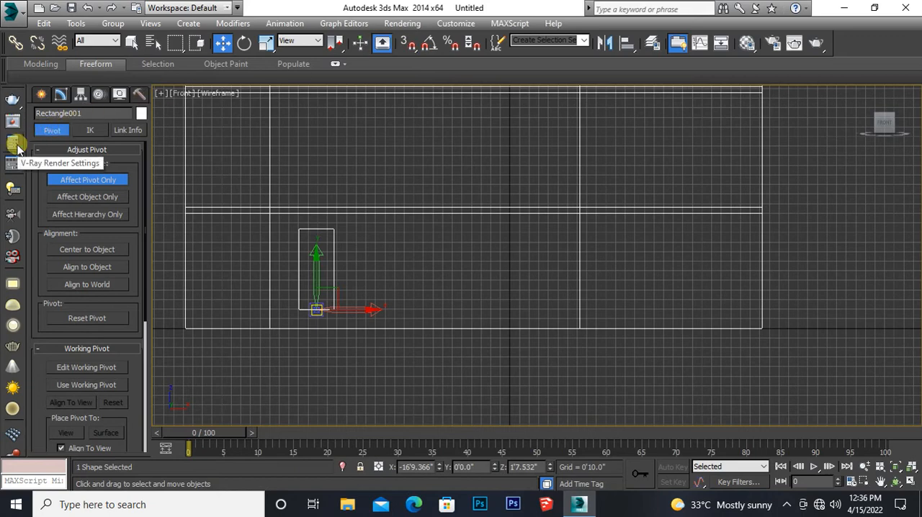
# Step: Leave pivot editing and place the door rectangle on the ground line by setting its absolute world Z to 0'0.0"
pyautogui.click(39, 95)
pyautogui.click(59, 116)
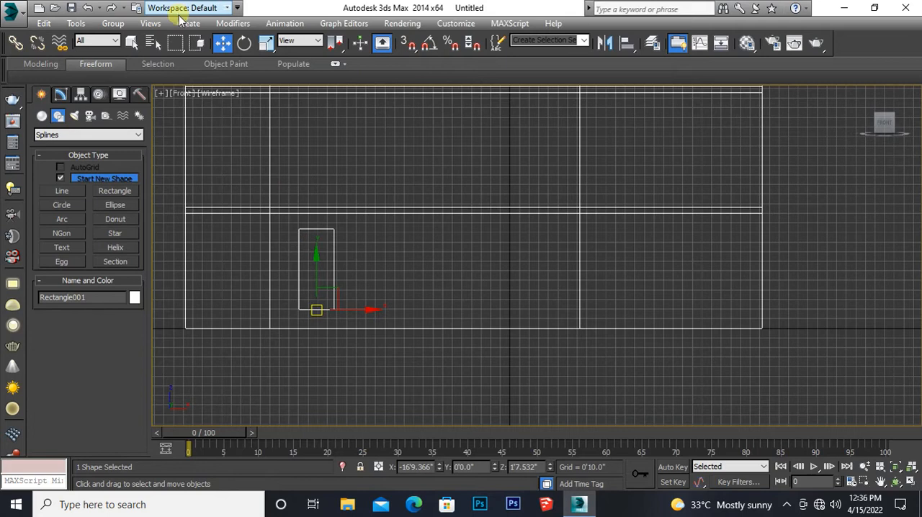
pyautogui.rightClick(219, 44)
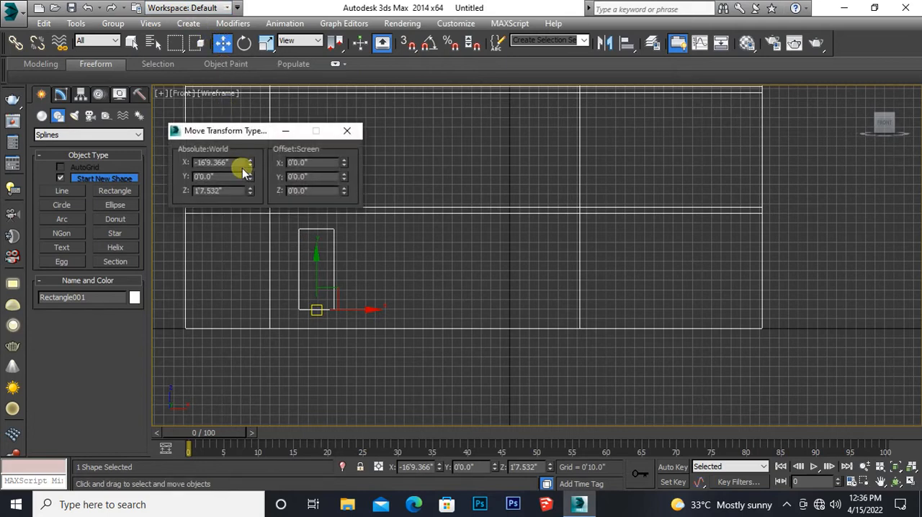
pyautogui.doubleClick(238, 191)
pyautogui.write('0')
pyautogui.press('Return')
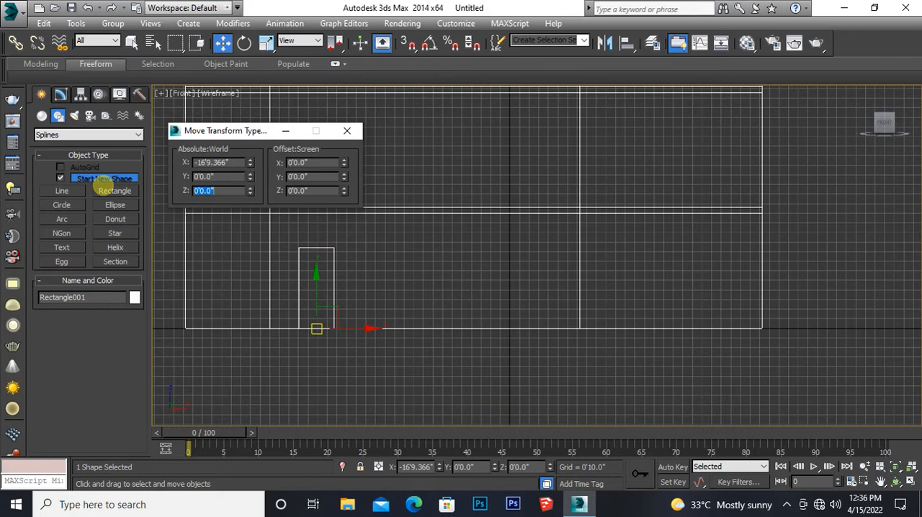
pyautogui.click(346, 131)
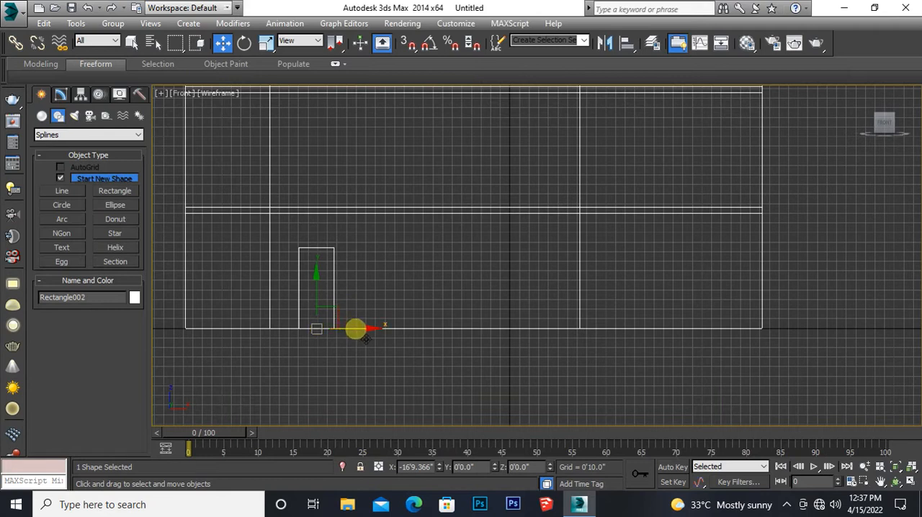
# Step: Move the door rectangle along X to about -18'5", close to the narrow bay's edge, without keeping a clone
pyautogui.keyDown('shift'); pyautogui.moveTo(366, 339); pyautogui.dragTo(350, 337); pyautogui.keyUp('shift')
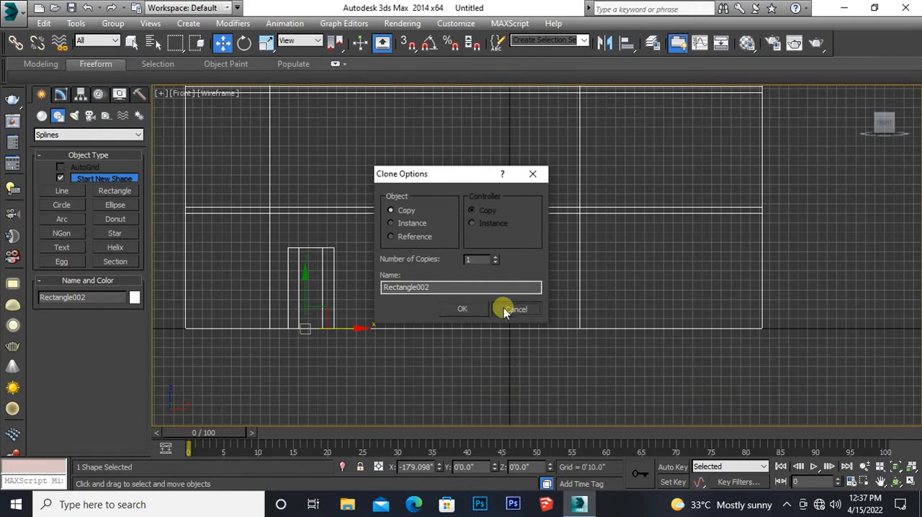
pyautogui.click(505, 309)
pyautogui.moveTo(373, 340); pyautogui.dragTo(358, 340)
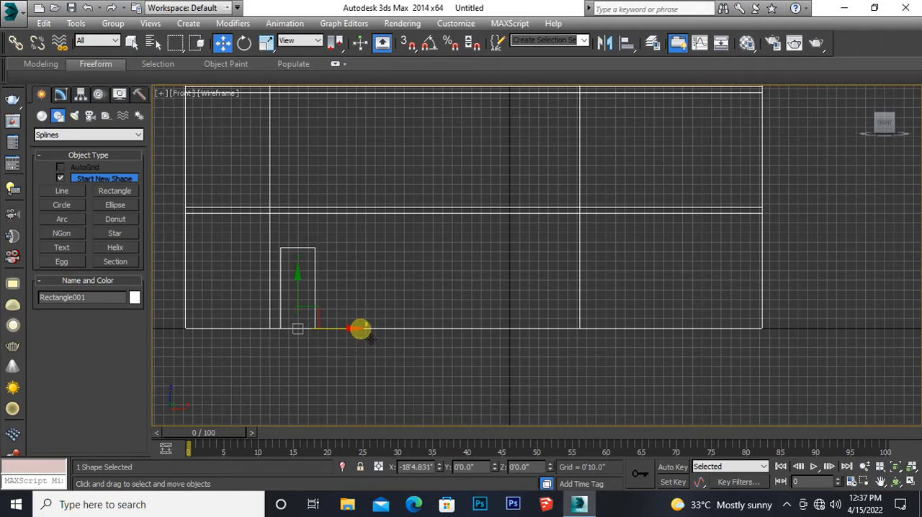
# Step: Clone the door rectangle as two independent copies along X, one at about -5'5" and one between them at about -13'6"
pyautogui.moveTo(360, 329)
pyautogui.keyDown('shift'); pyautogui.mouseDown()
pyautogui.moveTo(516, 328)
pyautogui.moveTo(506, 327)
pyautogui.mouseUp(); pyautogui.keyUp('shift')
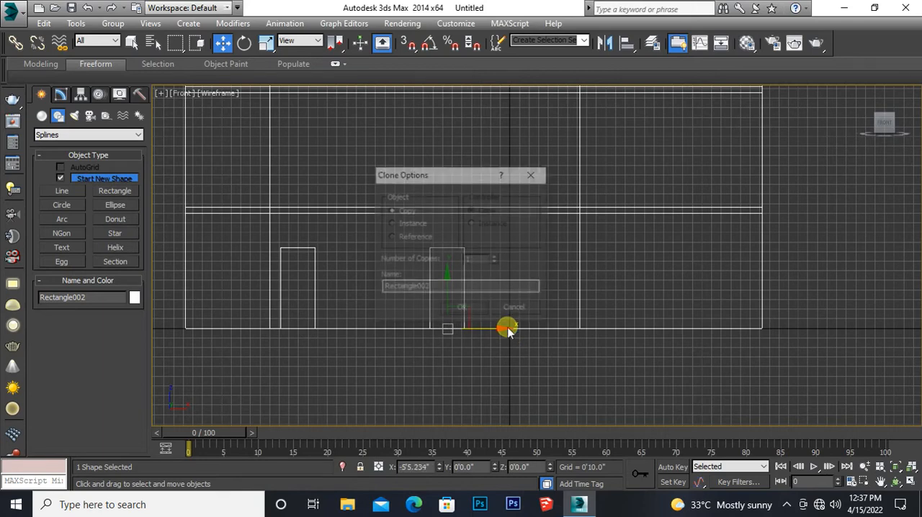
pyautogui.click(460, 308)
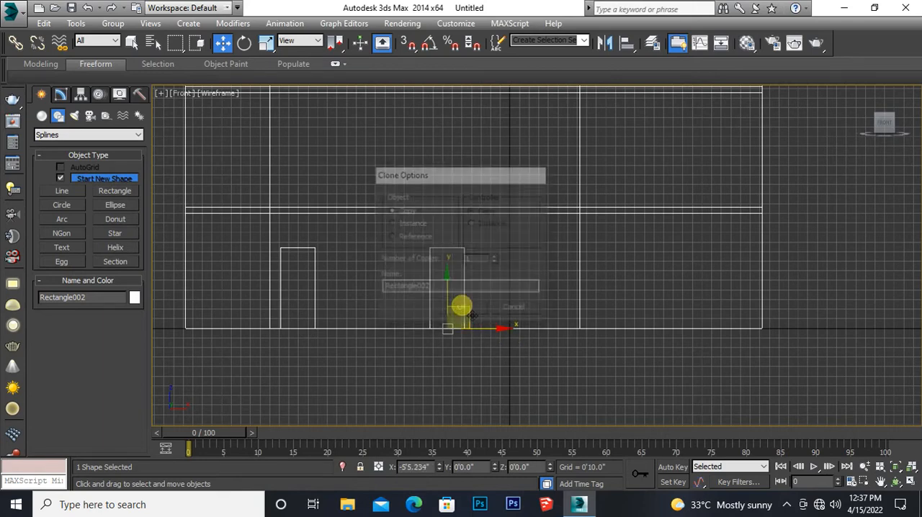
pyautogui.click(314, 273)
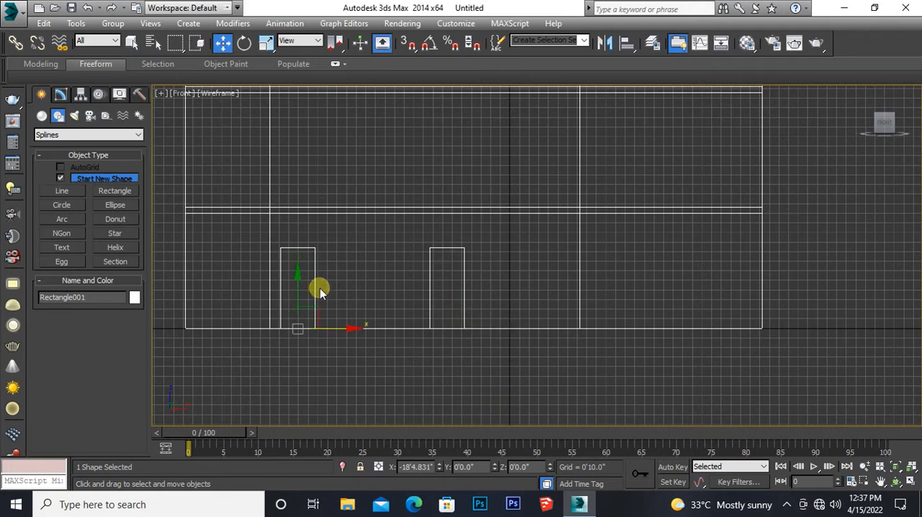
pyautogui.keyDown('shift'); pyautogui.moveTo(343, 325); pyautogui.dragTo(401, 324); pyautogui.keyUp('shift')
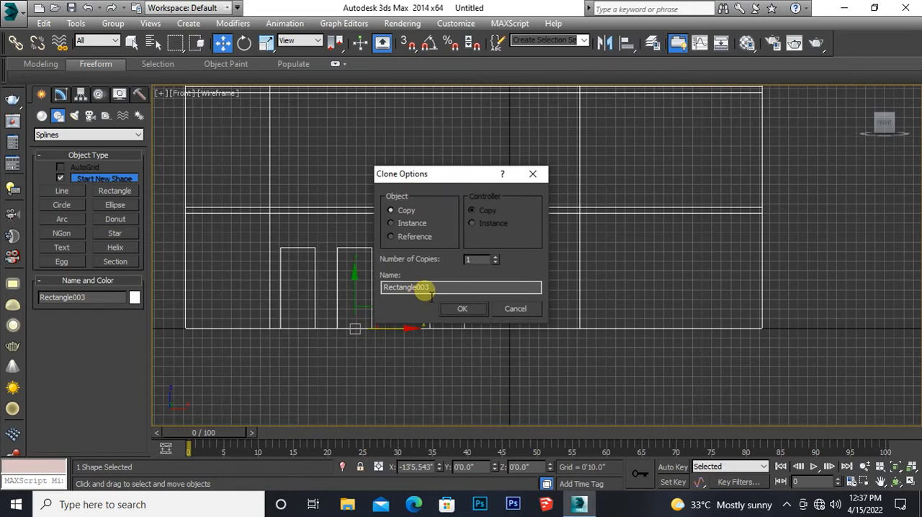
pyautogui.click(465, 308)
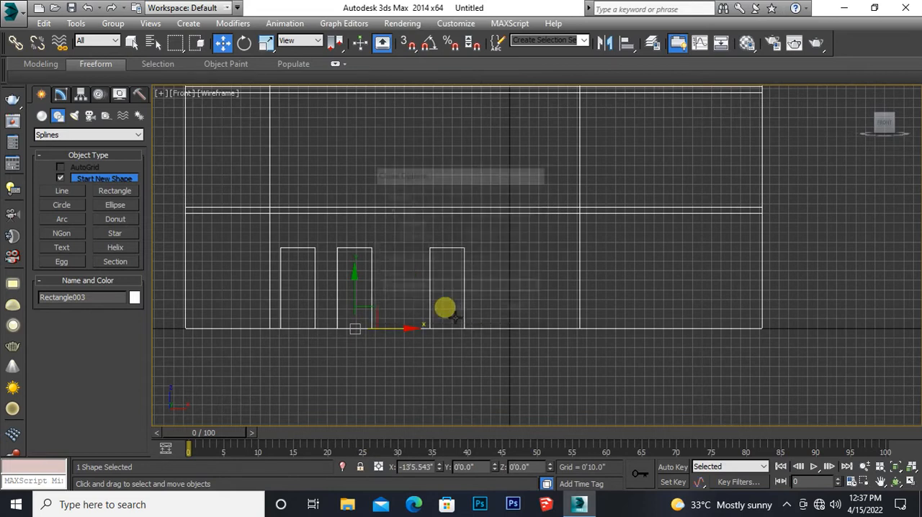
# Step: Set the middle copy's length to 4'0" and width to 6'0" for a window, and raise it about 1'4"
pyautogui.click(60, 94)
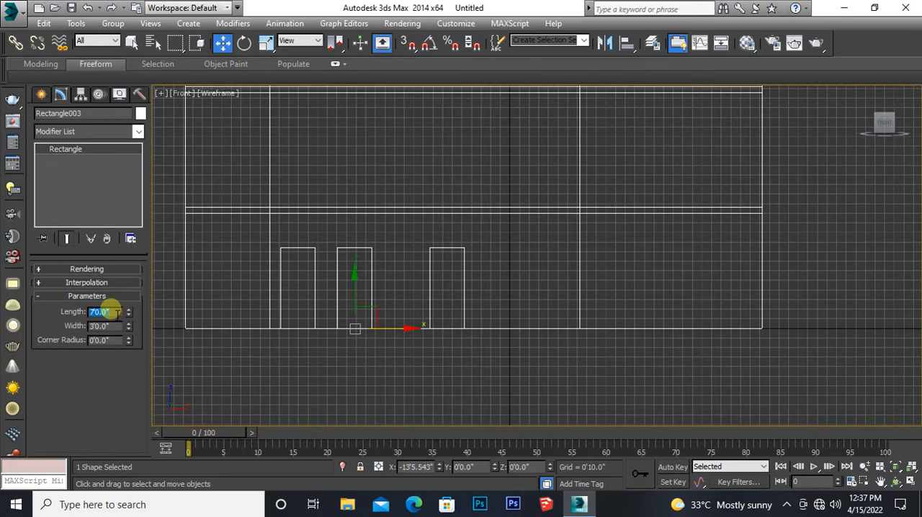
pyautogui.press('Return')
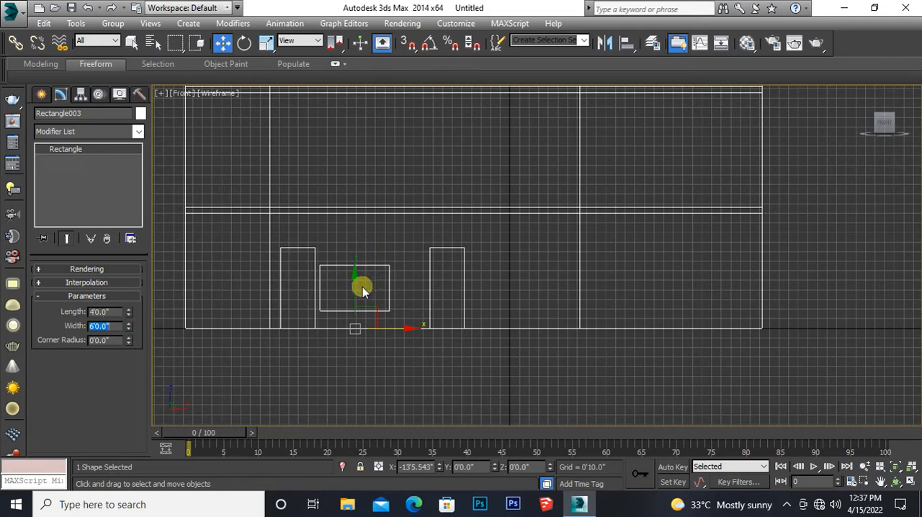
pyautogui.moveTo(366, 295); pyautogui.dragTo(363, 280)
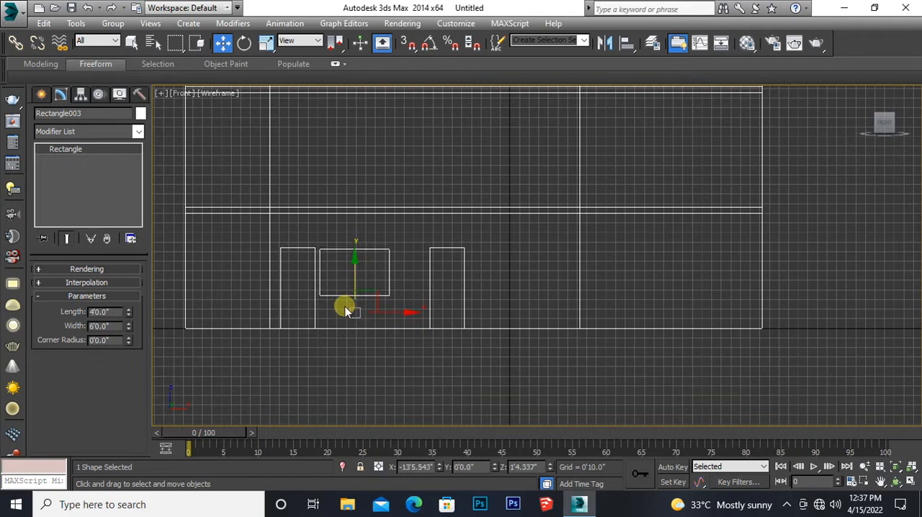
# Step: Snap only the pivot of the window rectangle to the midpoint of its bottom edge, then switch 3D snapping off
pyautogui.click(408, 43)
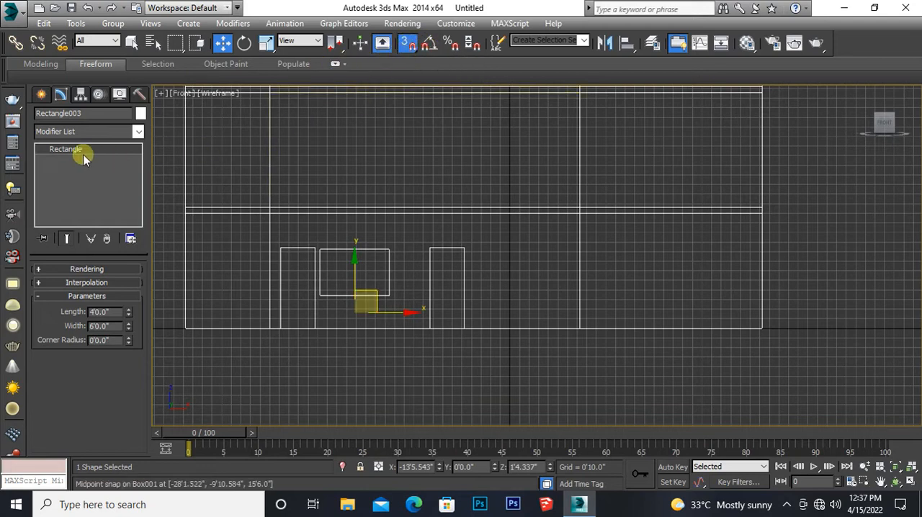
pyautogui.click(80, 96)
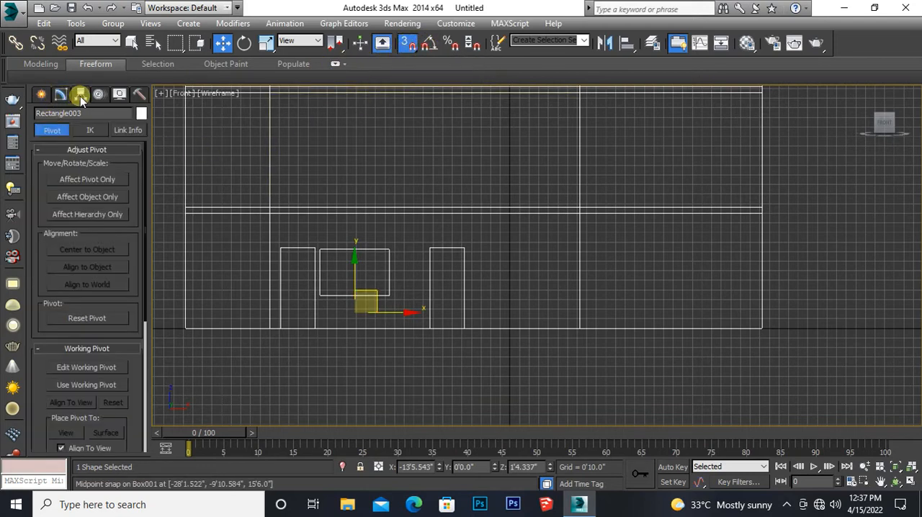
pyautogui.click(74, 178)
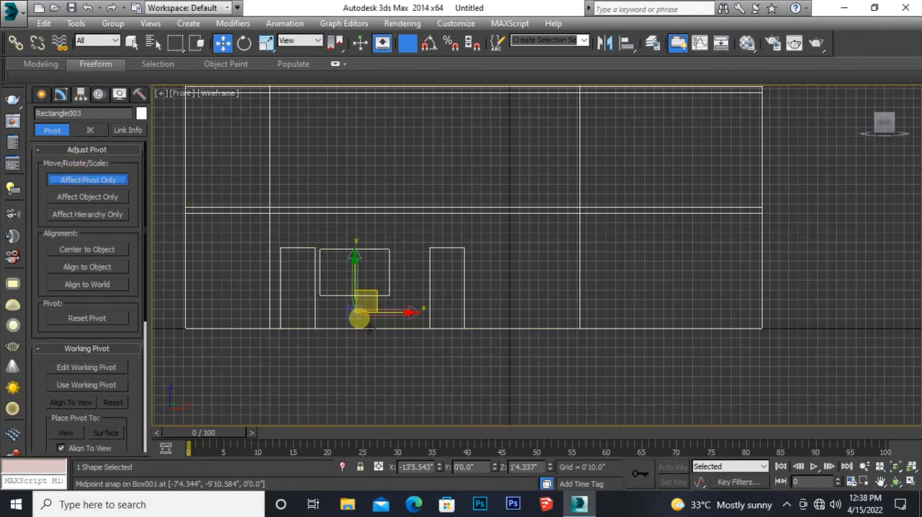
pyautogui.moveTo(355, 314); pyautogui.dragTo(347, 297)
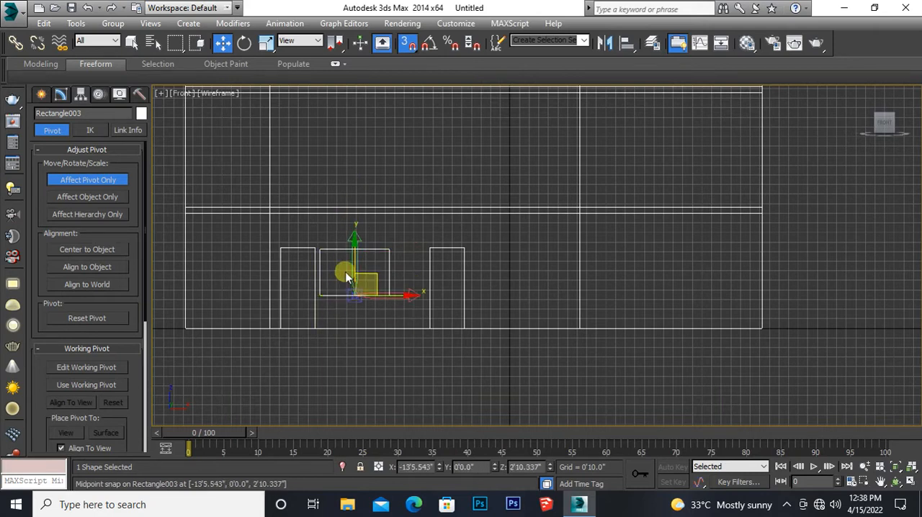
pyautogui.click(408, 45)
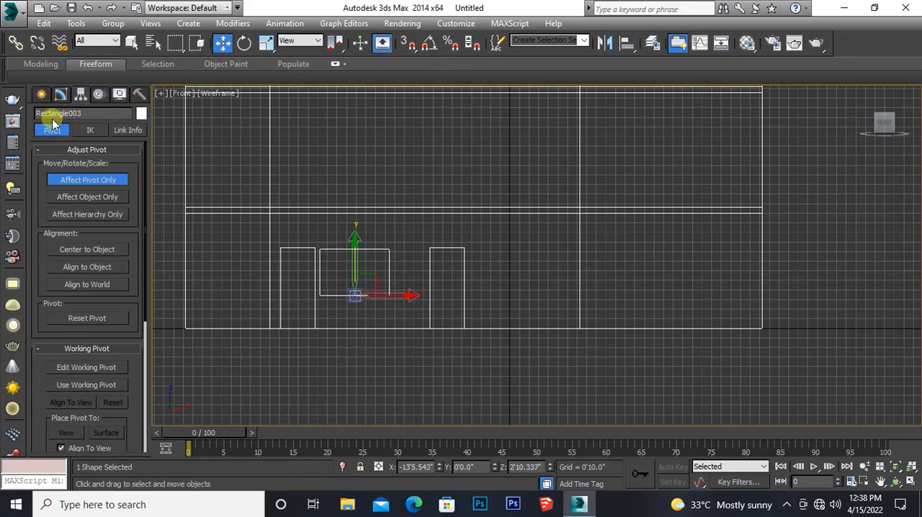
# Step: Leave pivot editing and set the window rectangle's sill height with an absolute world Z of 3'0"
pyautogui.click(41, 95)
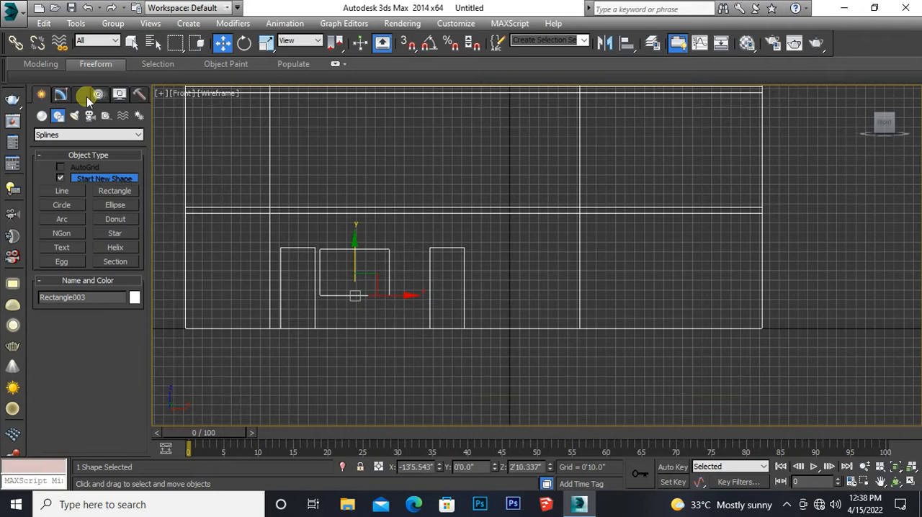
pyautogui.rightClick(222, 44)
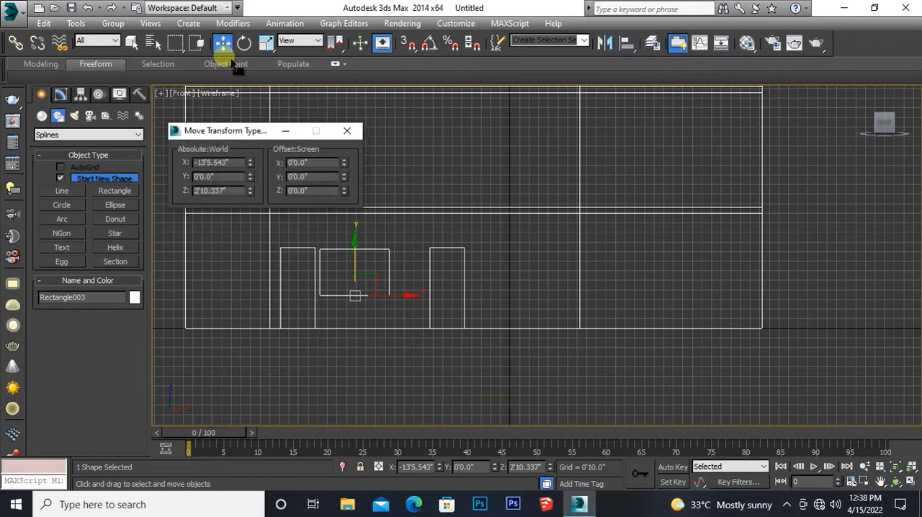
pyautogui.doubleClick(219, 191)
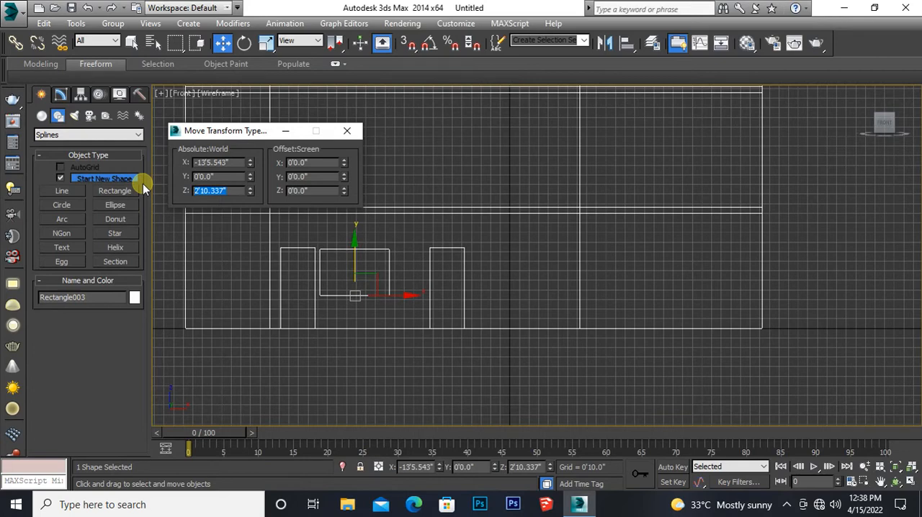
pyautogui.write('3')
pyautogui.press('Return')
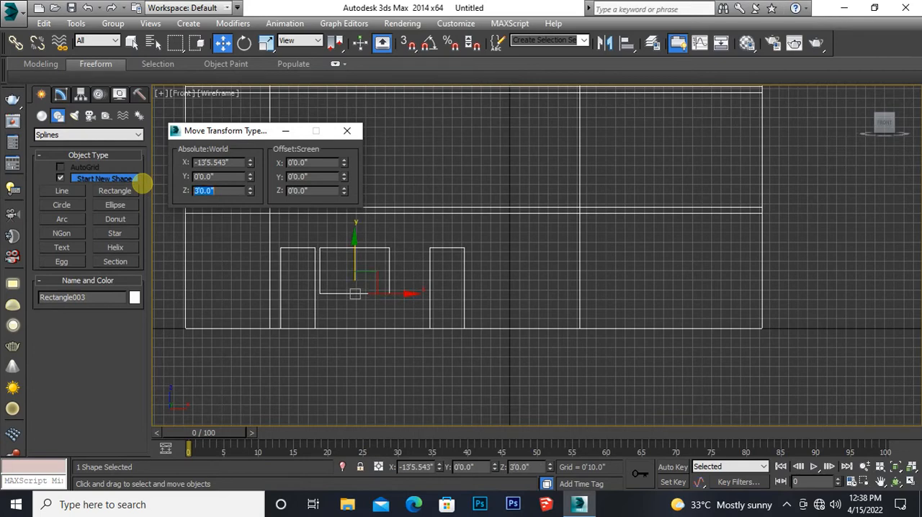
pyautogui.click(347, 130)
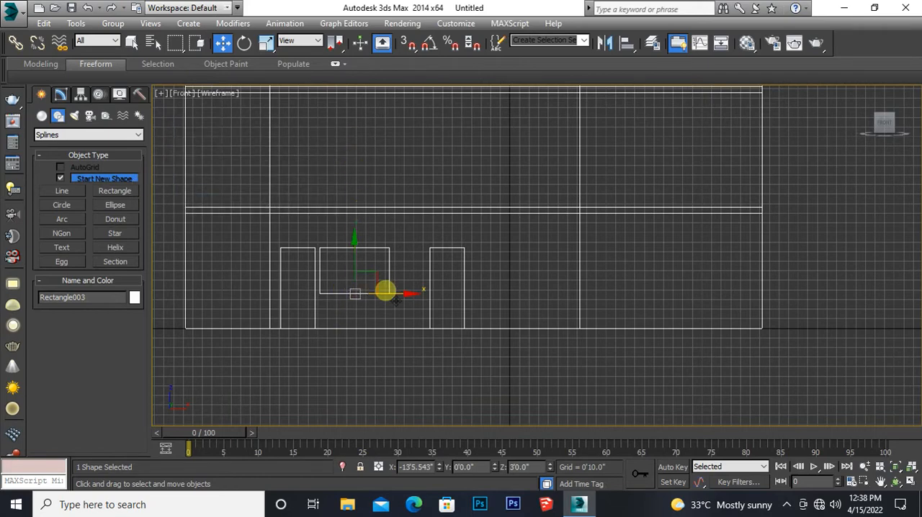
# Step: Move the window rectangle along X to about -12'11" and clone it at about 0'8", between the second door and the bay edge
pyautogui.moveTo(395, 300); pyautogui.dragTo(401, 300)
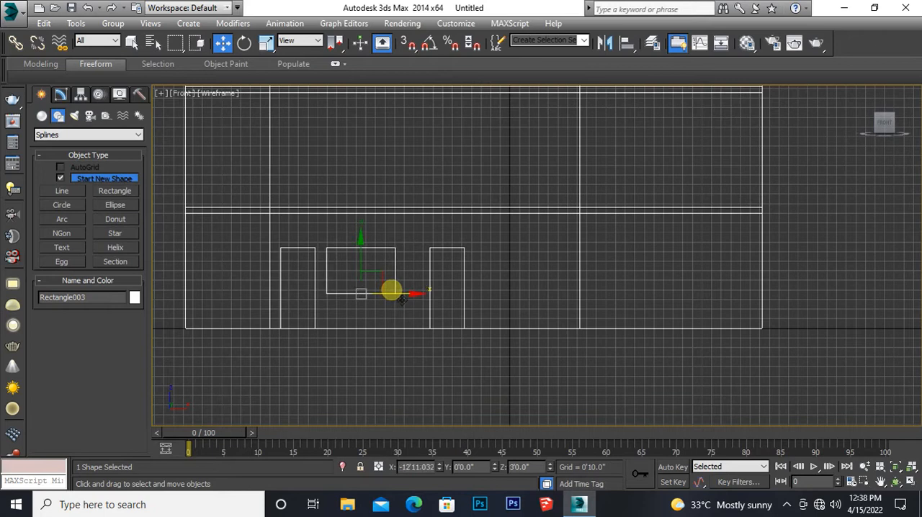
pyautogui.keyDown('shift'); pyautogui.moveTo(418, 302); pyautogui.dragTo(574, 301); pyautogui.keyUp('shift')
pyautogui.click(459, 308)
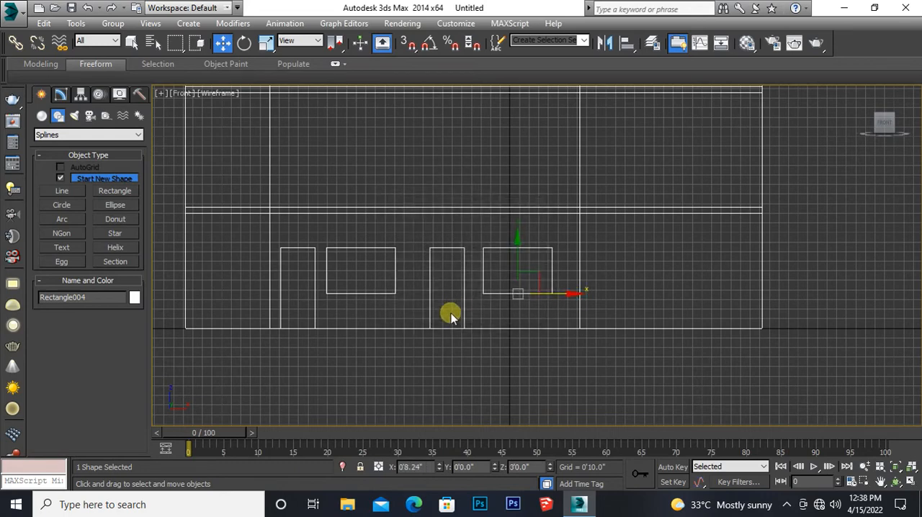
# Step: Select all four door and window rectangles and move them along Y onto the recessed bay's front wall face
pyautogui.moveTo(502, 309); pyautogui.dragTo(293, 229)
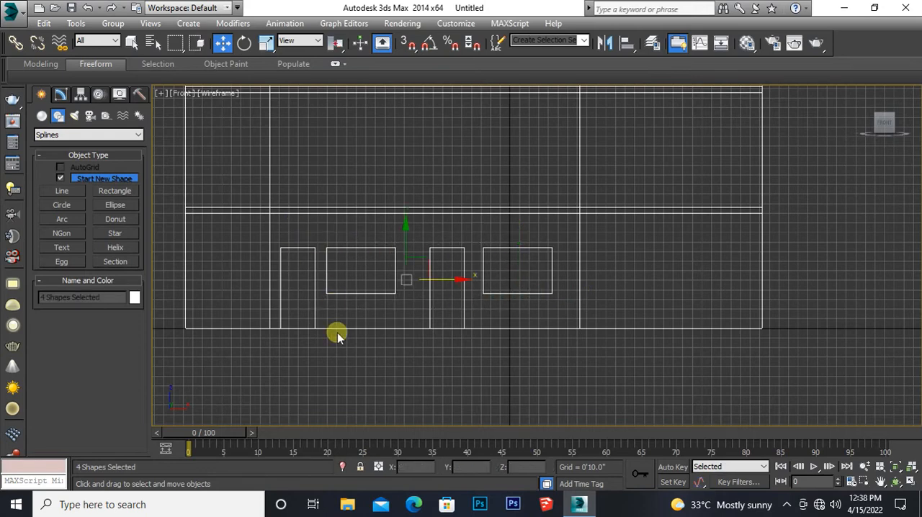
pyautogui.moveTo(333, 372); pyautogui.dragTo(347, 387, button='middle')
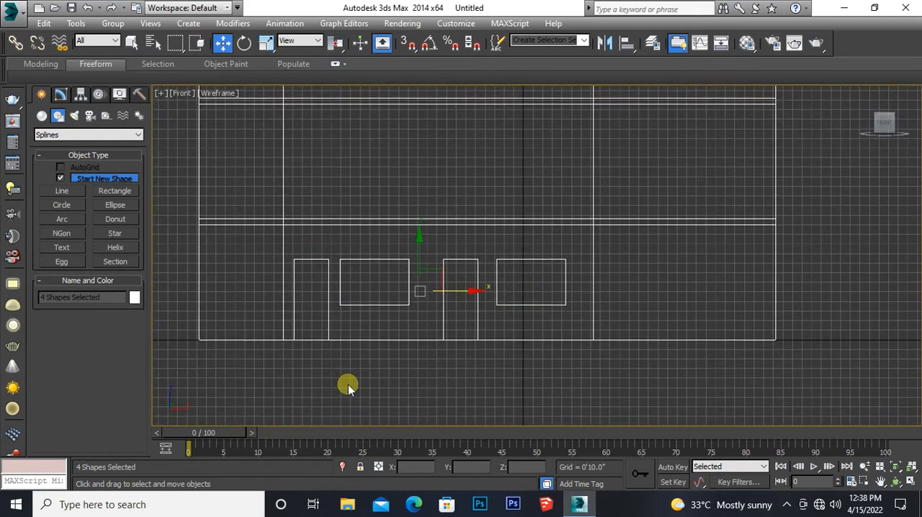
pyautogui.hotkey('alt', 'w')
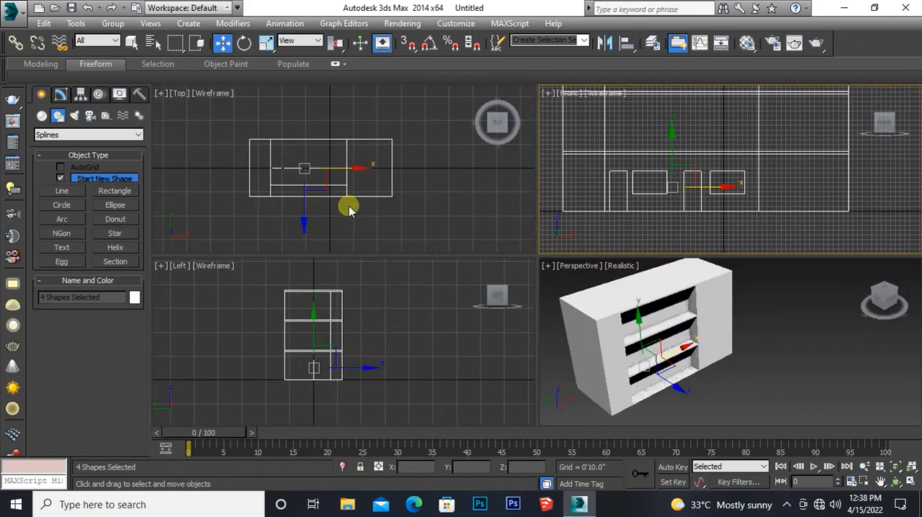
pyautogui.moveTo(314, 205); pyautogui.dragTo(321, 209, button='middle')
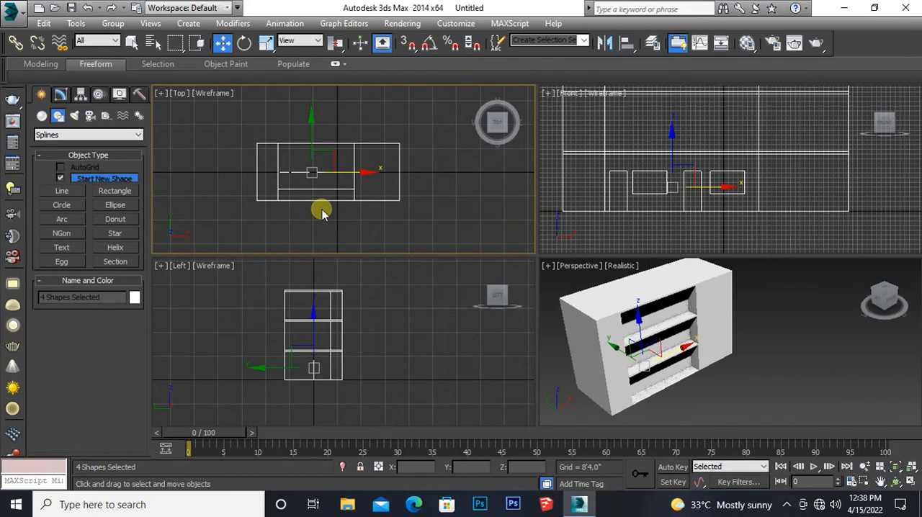
pyautogui.scroll(2, 321, 209)
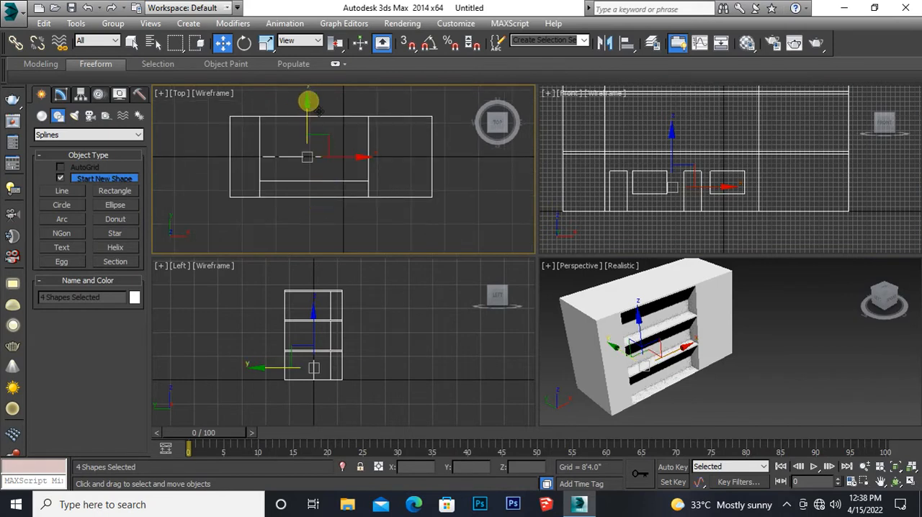
pyautogui.moveTo(317, 112); pyautogui.dragTo(309, 137)
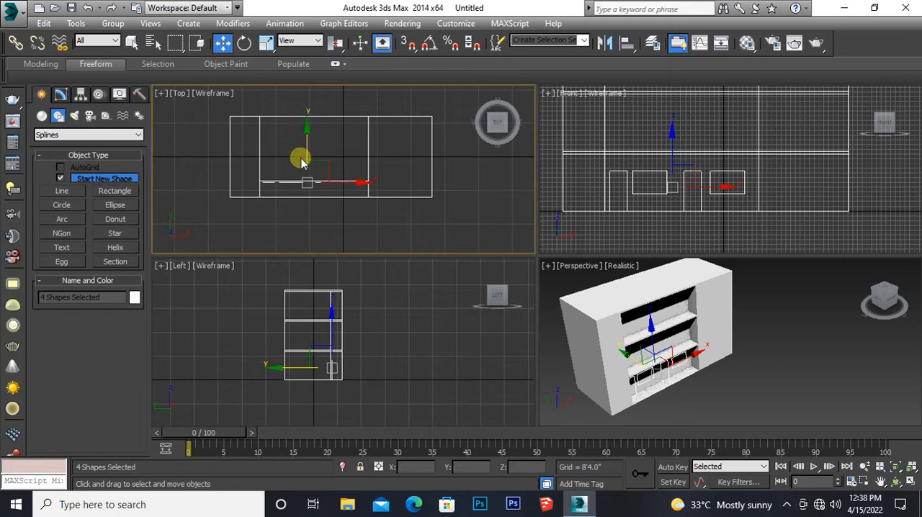
pyautogui.scroll(5, 310, 192)
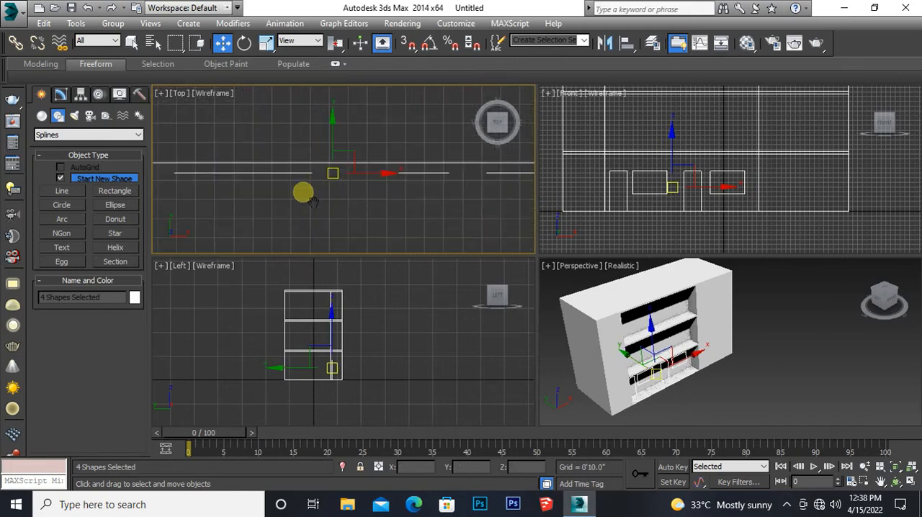
pyautogui.moveTo(304, 191); pyautogui.dragTo(310, 216, button='middle')
pyautogui.moveTo(352, 164); pyautogui.dragTo(352, 157)
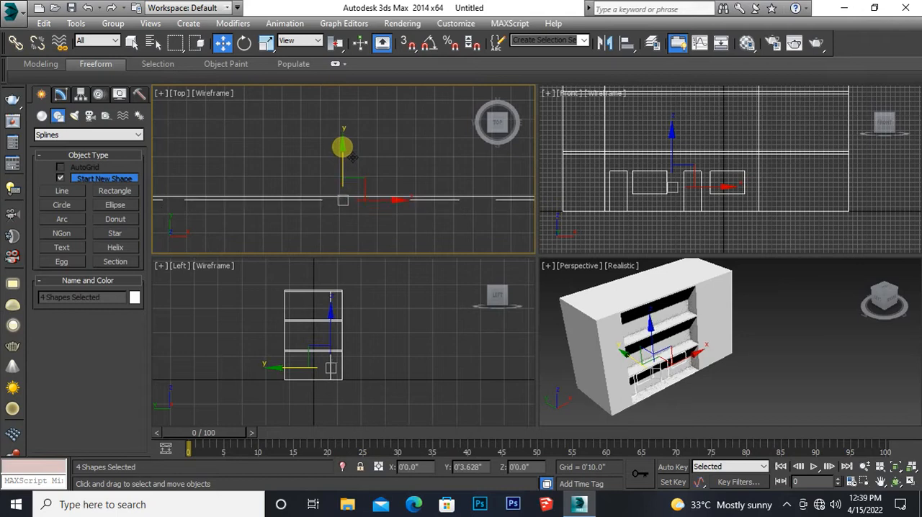
# Step: Apply an Extrude modifier with an amount of 4" to the four door and window rectangles
pyautogui.click(60, 96)
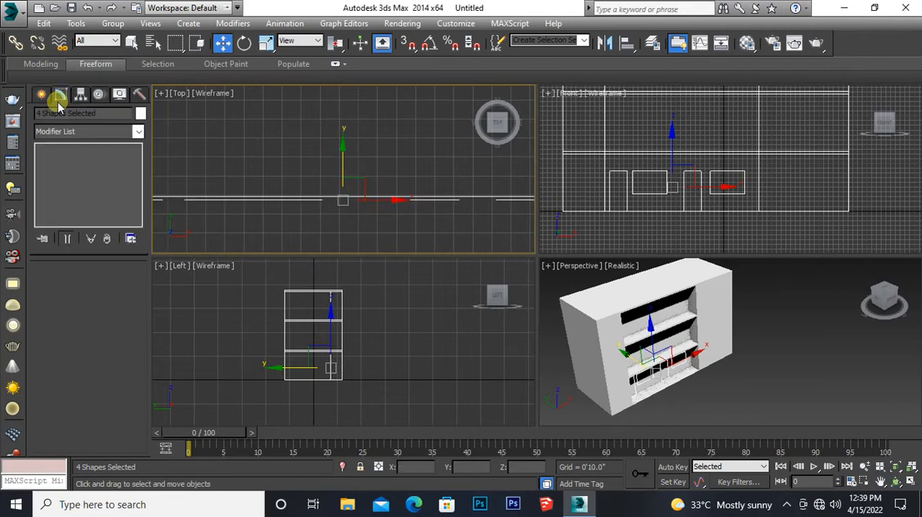
pyautogui.click(137, 131)
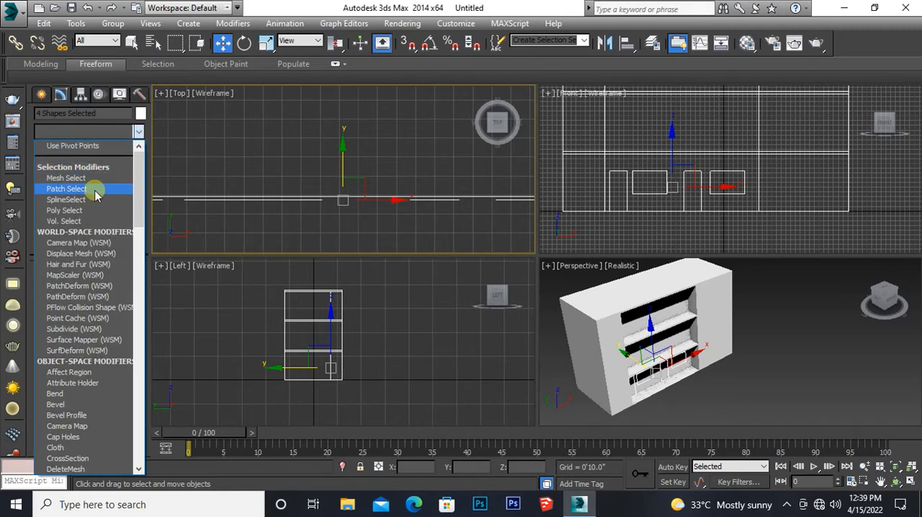
pyautogui.press('e')
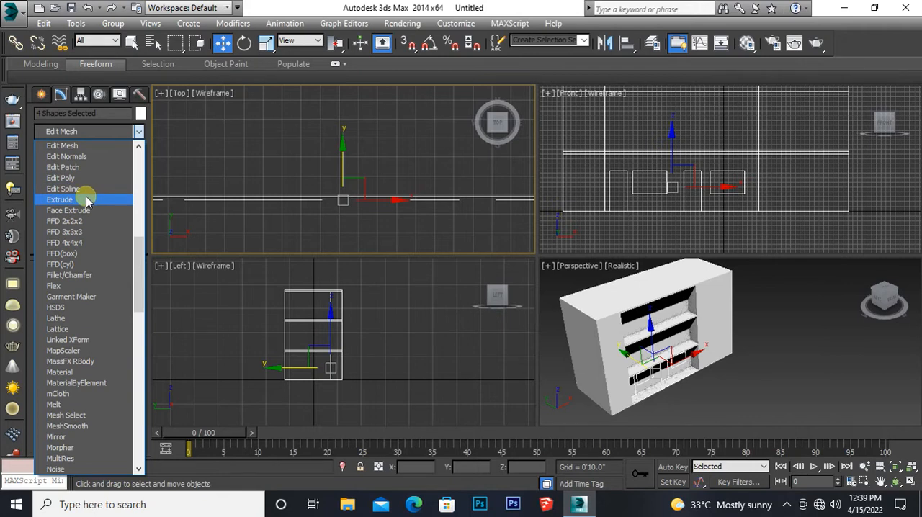
pyautogui.click(86, 200)
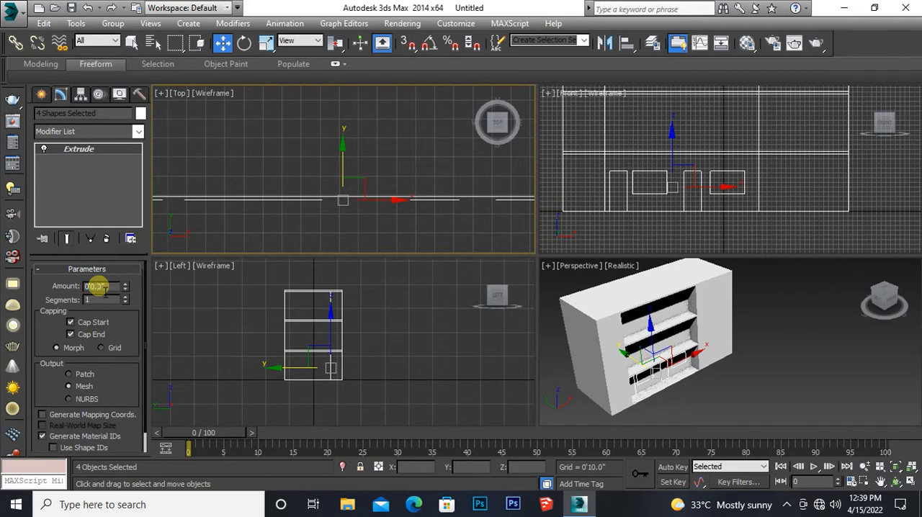
pyautogui.moveTo(101, 288); pyautogui.dragTo(116, 287)
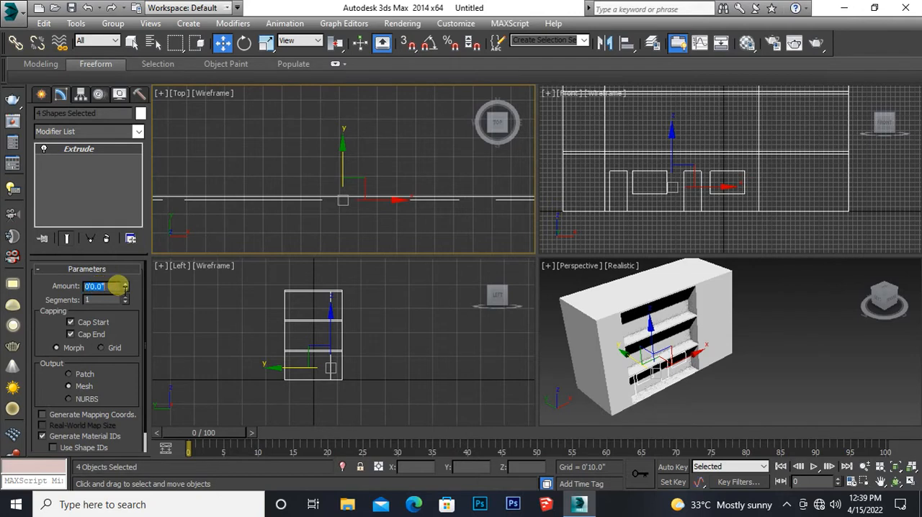
pyautogui.write('4"')
pyautogui.press('Return')
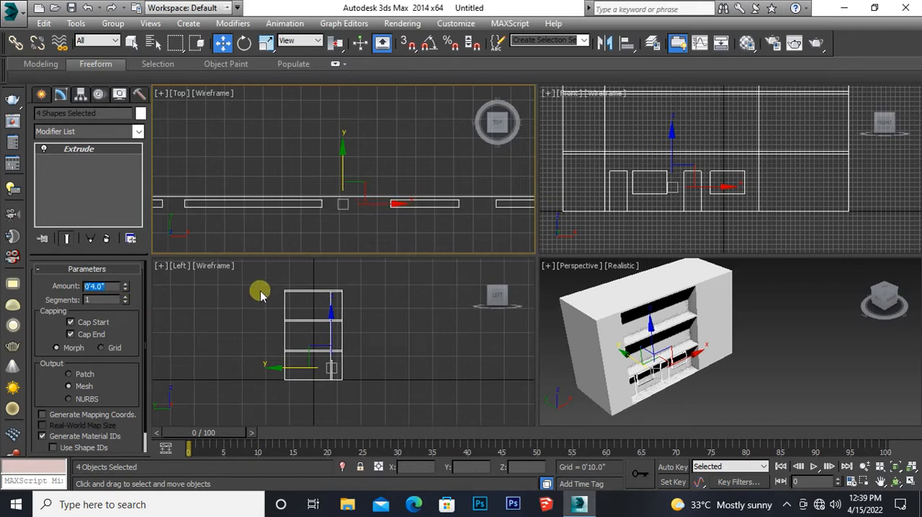
# Step: Move the four extruded solids back along Y so they cut into the front wall, and check their depth in the side view
pyautogui.moveTo(353, 174)
pyautogui.mouseDown()
pyautogui.moveTo(358, 165)
pyautogui.moveTo(347, 151)
pyautogui.moveTo(343, 197)
pyautogui.mouseUp()
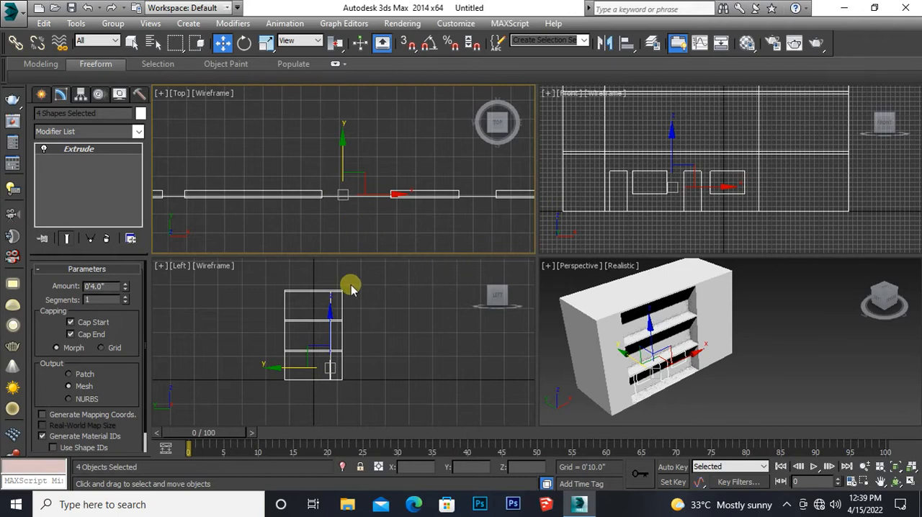
pyautogui.moveTo(381, 286); pyautogui.dragTo(422, 296, button='middle')
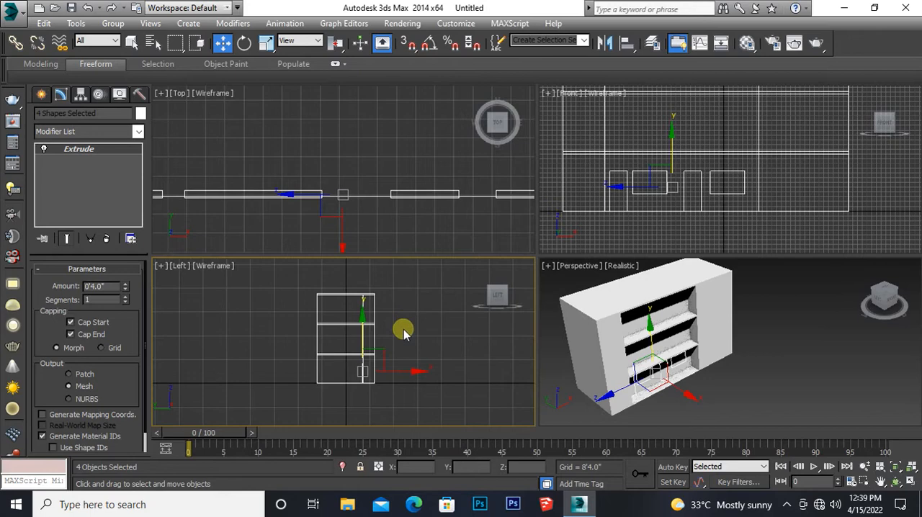
pyautogui.scroll(5, 403, 329)
pyautogui.moveTo(350, 373); pyautogui.dragTo(360, 284, button='middle')
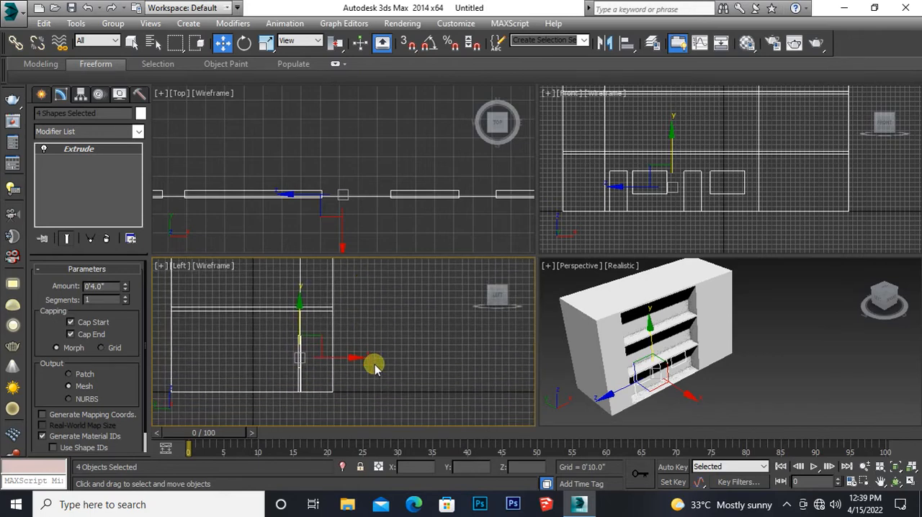
pyautogui.scroll(2, 373, 366)
pyautogui.moveTo(343, 363); pyautogui.dragTo(388, 361, button='middle')
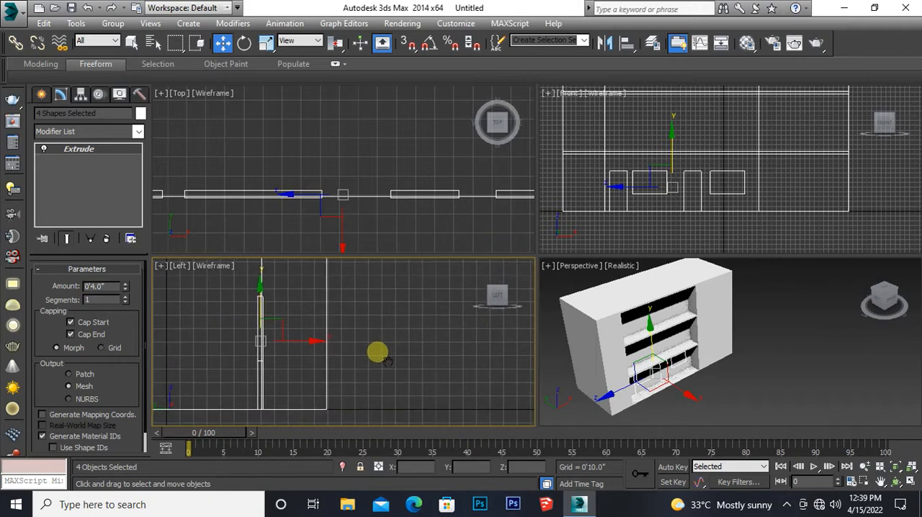
pyautogui.scroll(2, 305, 351)
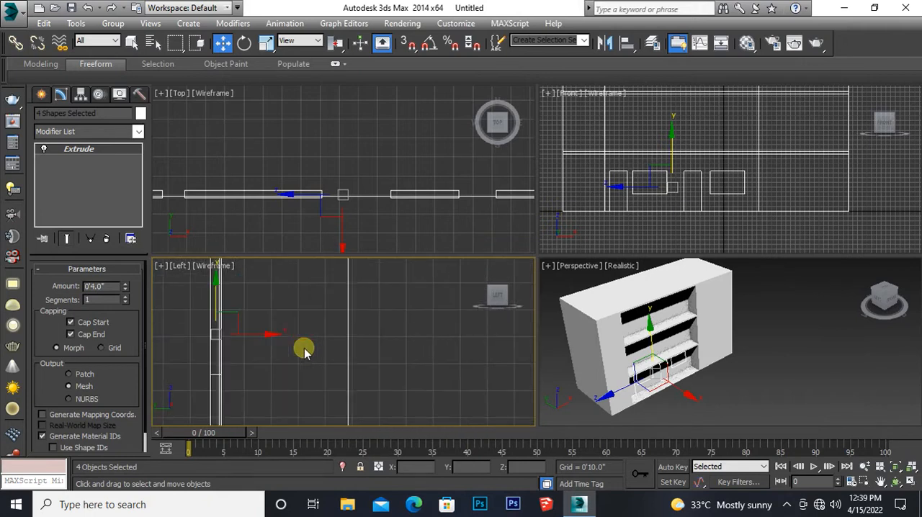
pyautogui.moveTo(264, 354); pyautogui.dragTo(310, 379, button='middle')
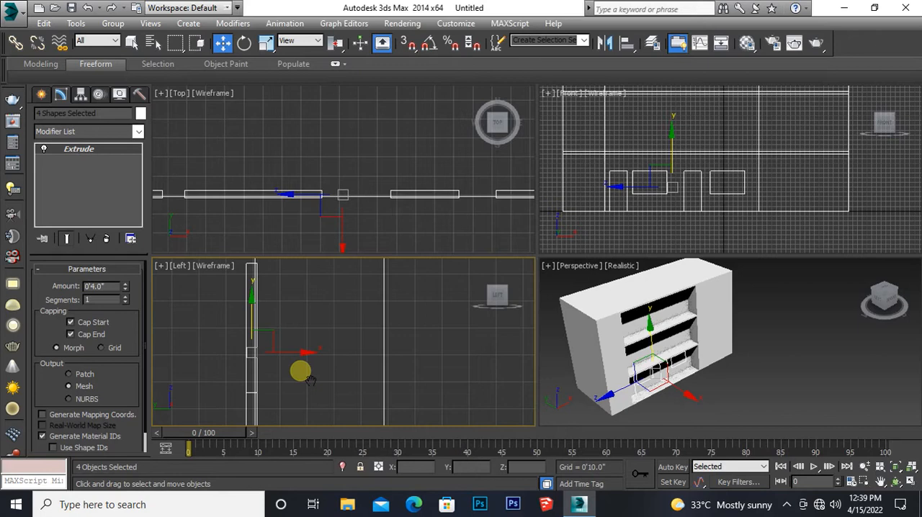
pyautogui.scroll(-3, 301, 375)
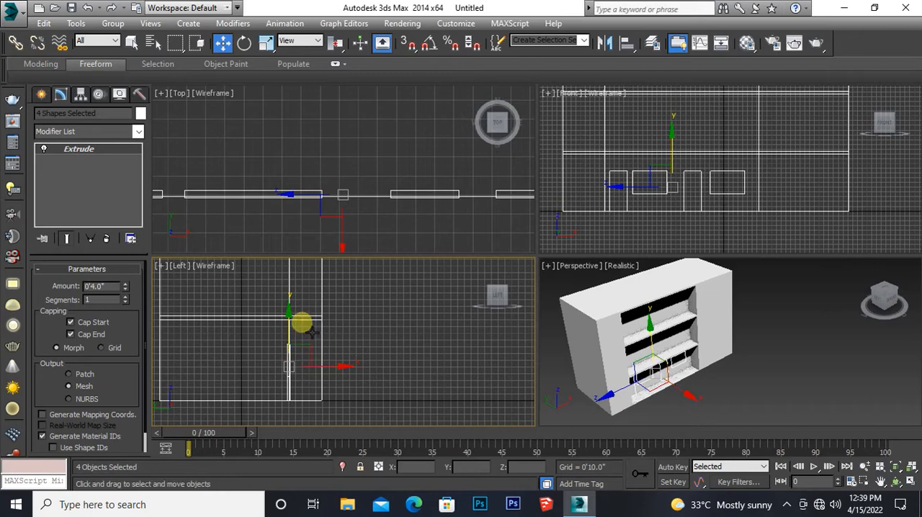
pyautogui.moveTo(311, 330); pyautogui.dragTo(315, 349, button='middle')
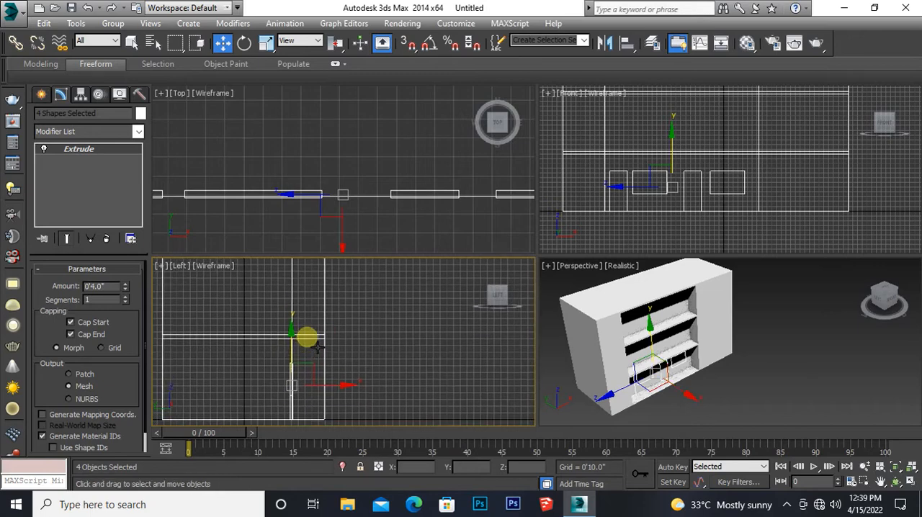
pyautogui.hotkey('alt', 'w')
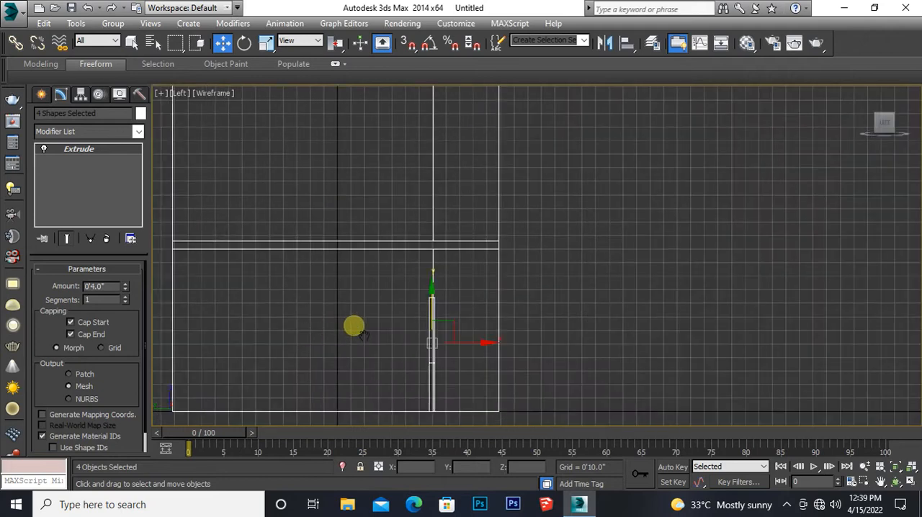
pyautogui.moveTo(363, 335); pyautogui.dragTo(287, 328, button='middle')
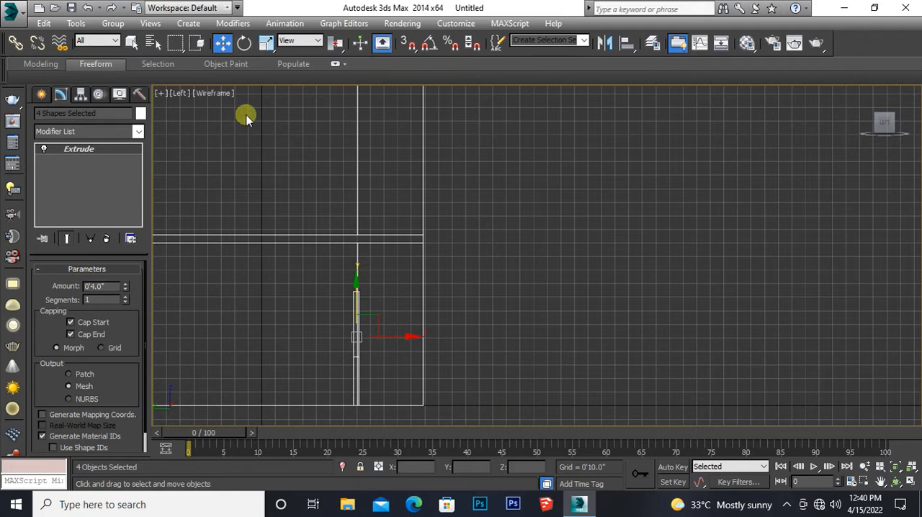
pyautogui.rightClick(221, 43)
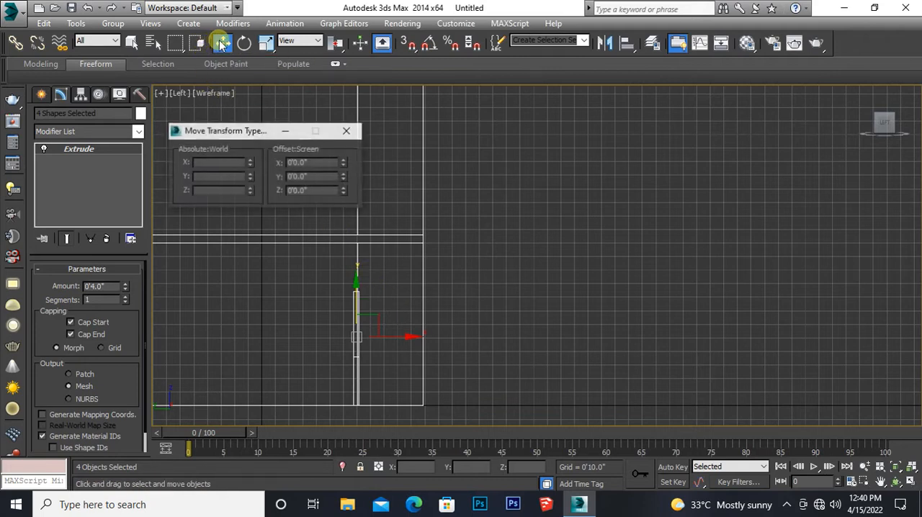
pyautogui.click(346, 130)
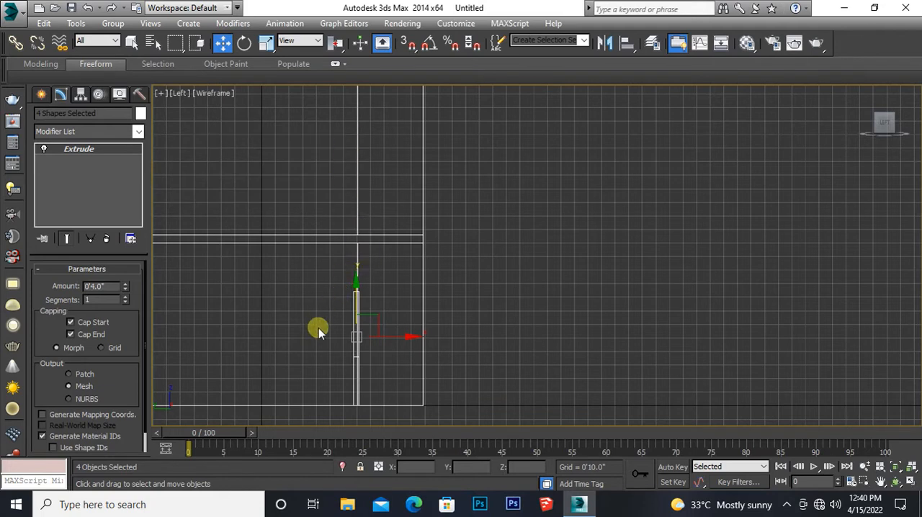
pyautogui.click(357, 289)
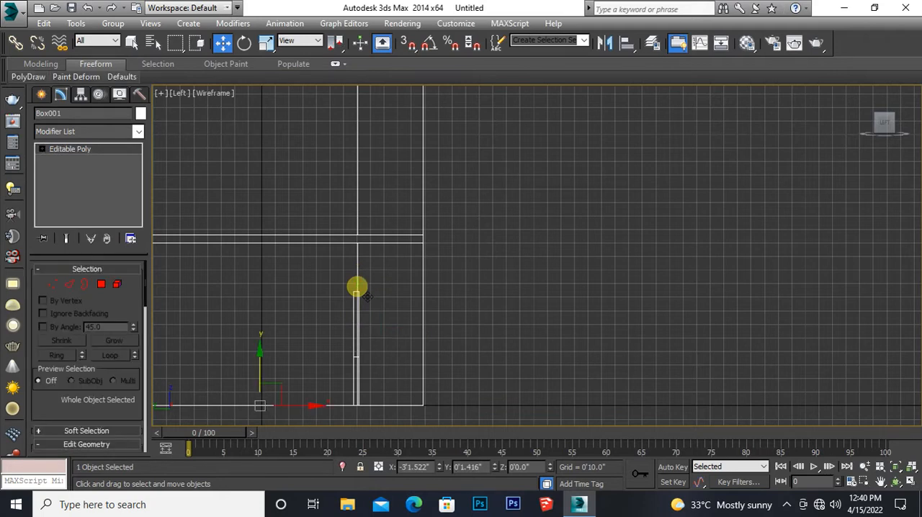
pyautogui.hotkey('ctrl', 'z')
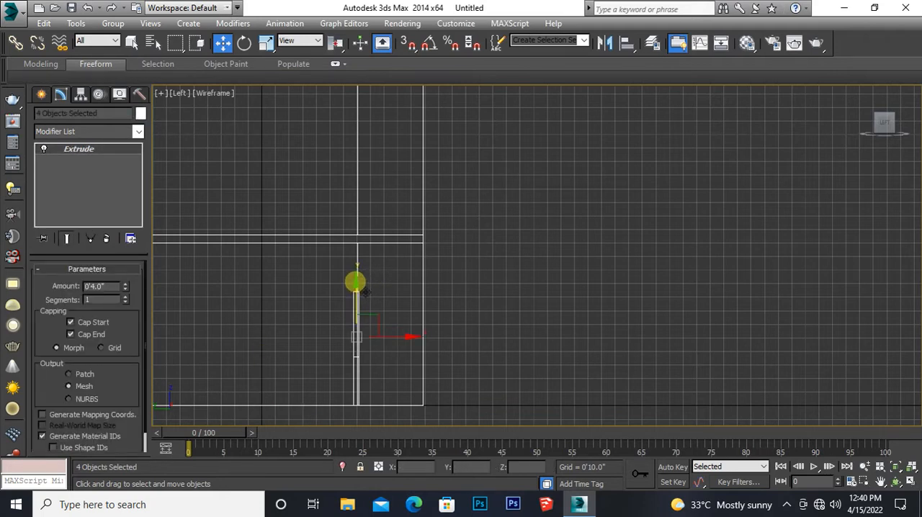
# Step: Clone the four extruded door and window solids upward as two independent copies, so each upper floor gets a set resting on its slab
pyautogui.moveTo(365, 291); pyautogui.dragTo(369, 118)
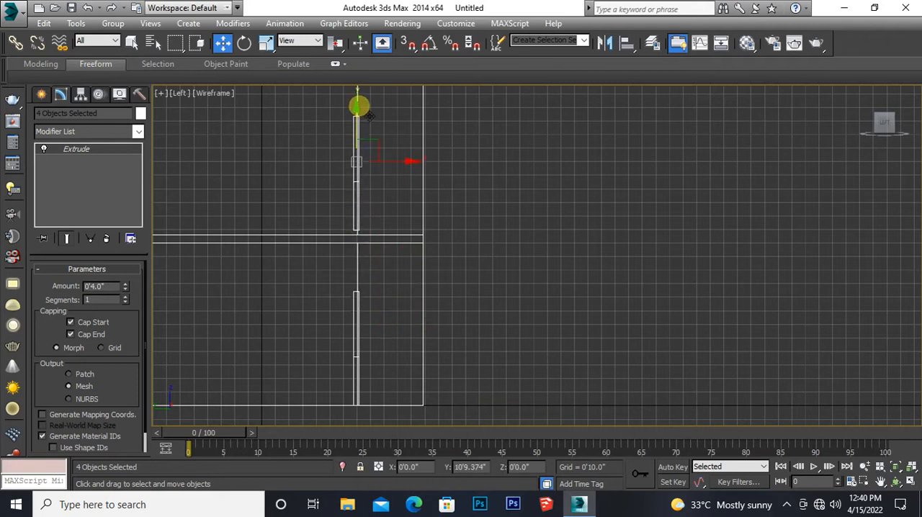
pyautogui.moveTo(370, 115); pyautogui.dragTo(370, 122)
pyautogui.doubleClick(483, 260)
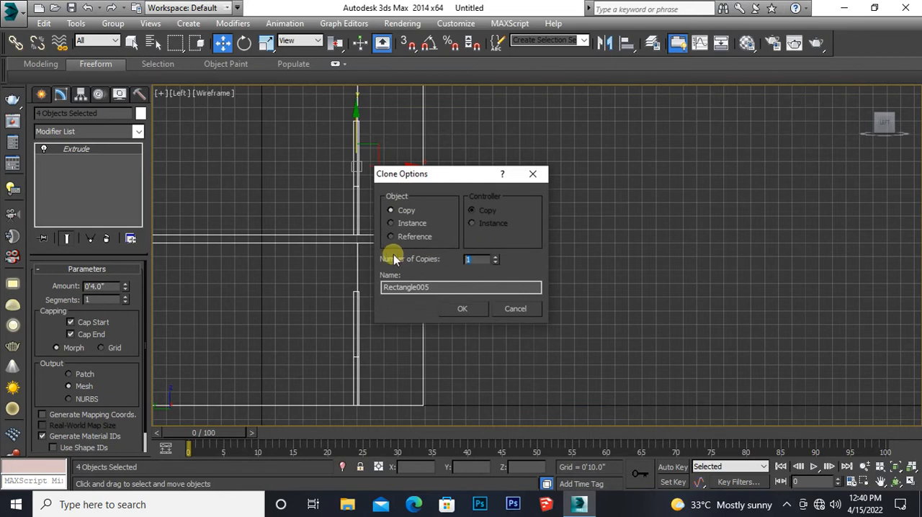
pyautogui.write('2')
pyautogui.click(469, 310)
pyautogui.moveTo(487, 235); pyautogui.dragTo(490, 326, button='middle')
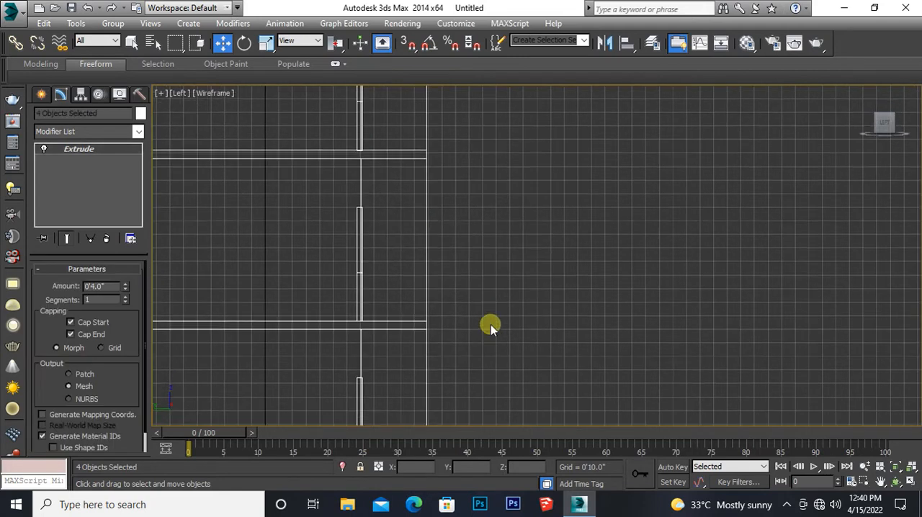
pyautogui.scroll(-2, 490, 326)
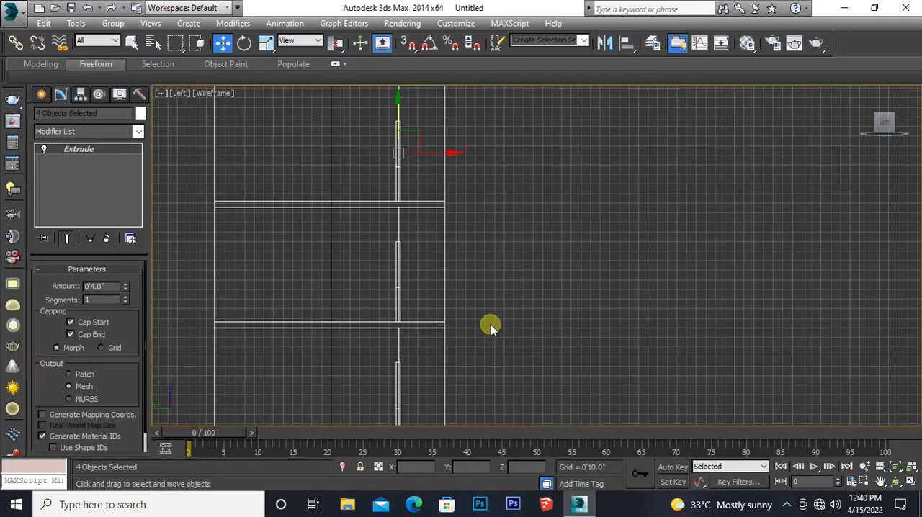
pyautogui.moveTo(490, 304); pyautogui.dragTo(453, 286, button='middle')
pyautogui.scroll(3, 475, 344)
pyautogui.scroll(-2, 504, 356)
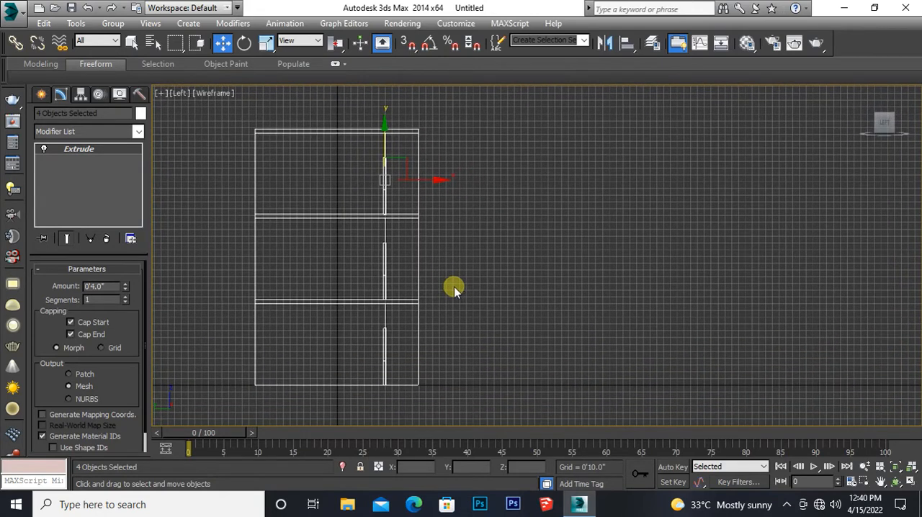
# Step: Change the object colour of the four selected top-floor door and window solids to salmon pink
pyautogui.moveTo(549, 352); pyautogui.dragTo(531, 329, button='middle')
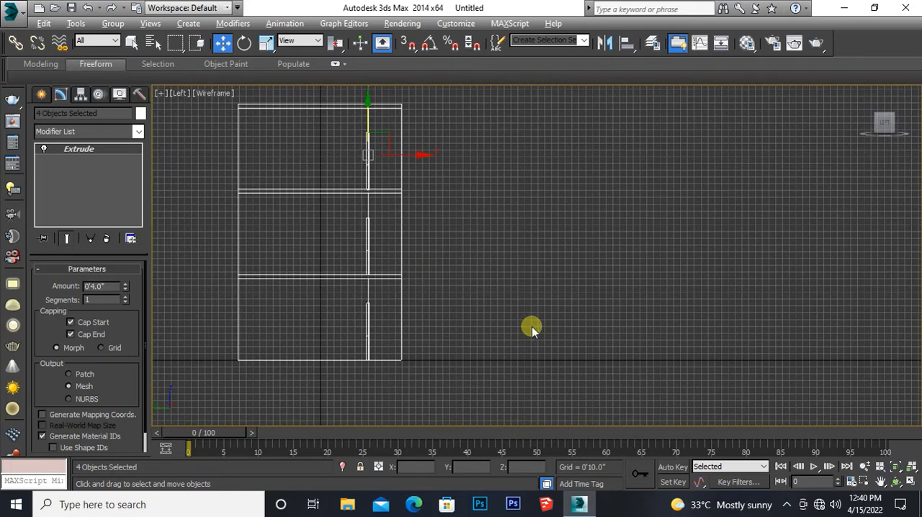
pyautogui.hotkey('alt', 'w')
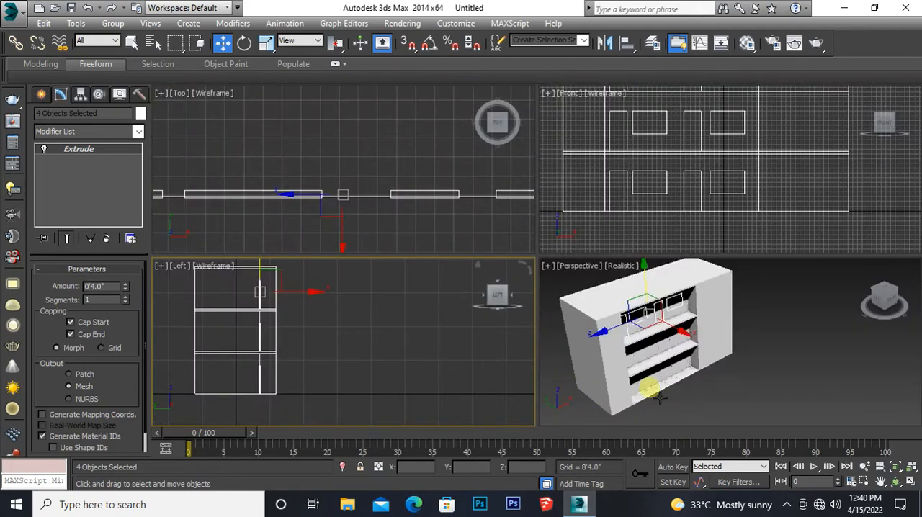
pyautogui.moveTo(659, 398); pyautogui.dragTo(659, 390, button='middle')
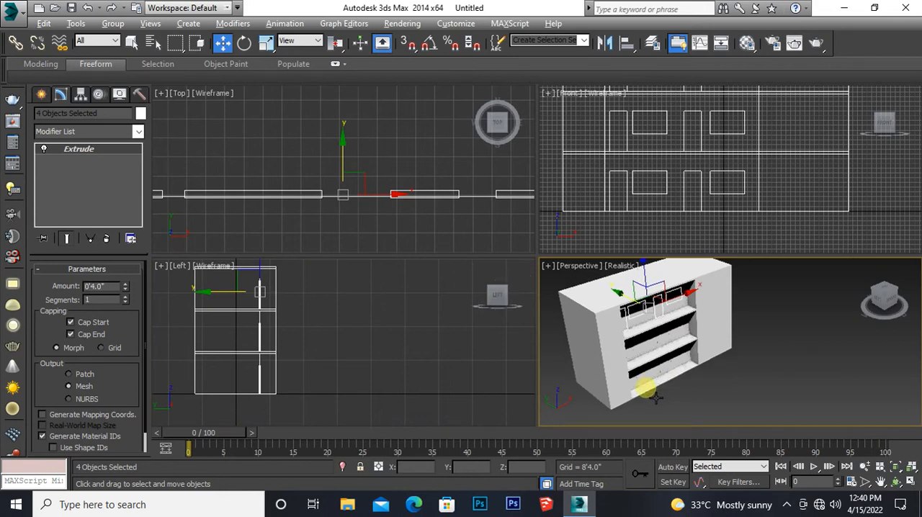
pyautogui.hotkey('alt', 'w')
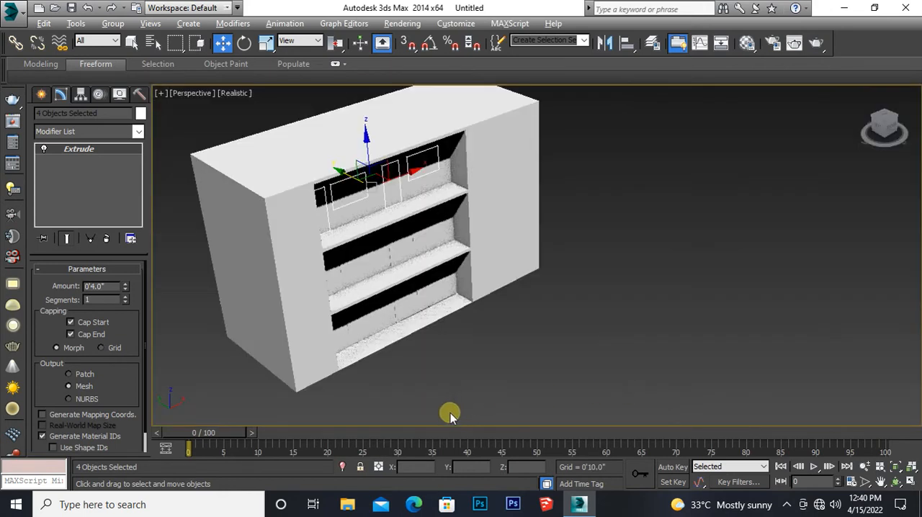
pyautogui.keyDown('alt'); pyautogui.moveTo(396, 394); pyautogui.dragTo(372, 370, button='middle'); pyautogui.keyUp('alt')
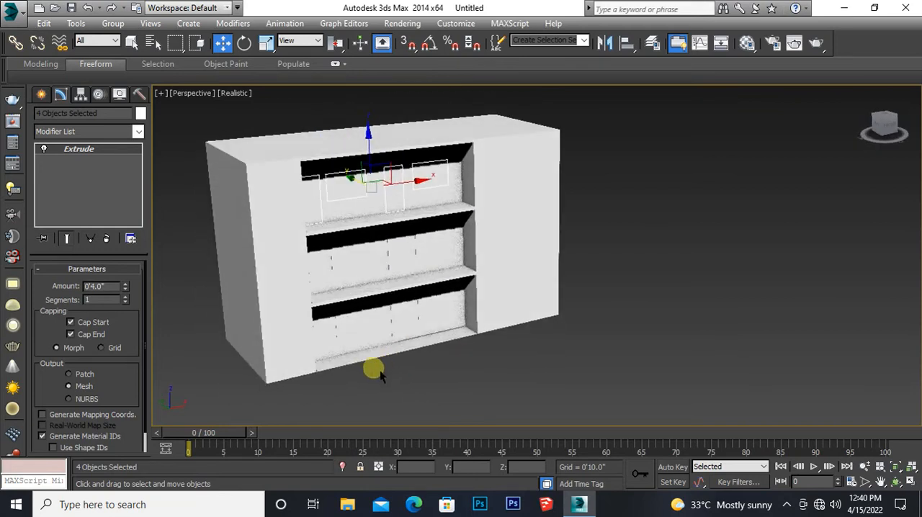
pyautogui.click(141, 114)
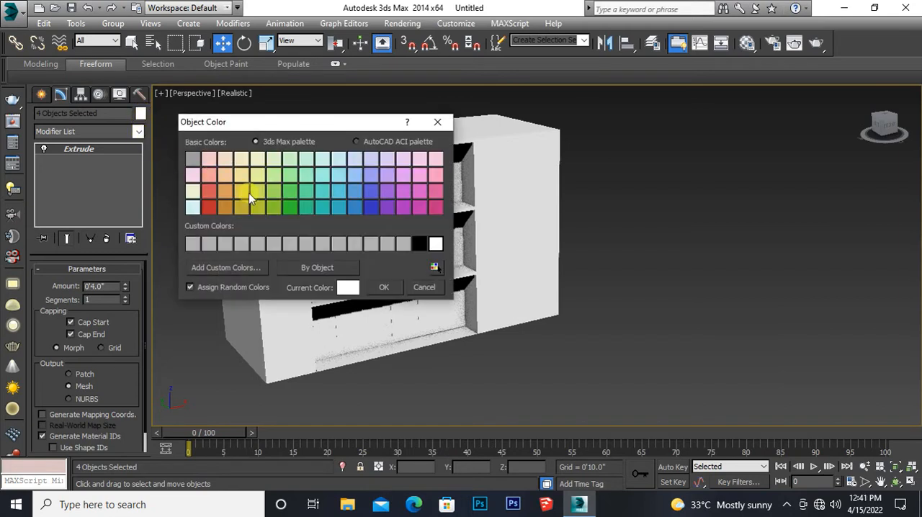
pyautogui.click(209, 176)
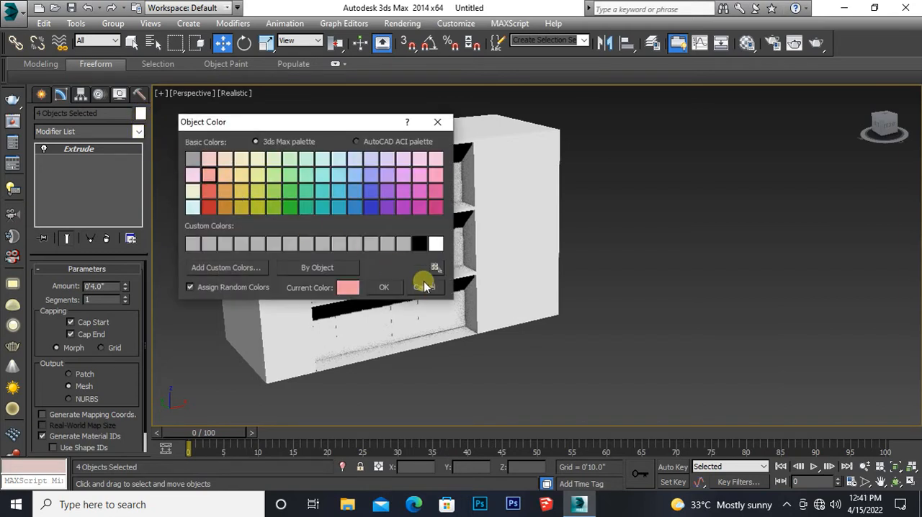
pyautogui.click(380, 287)
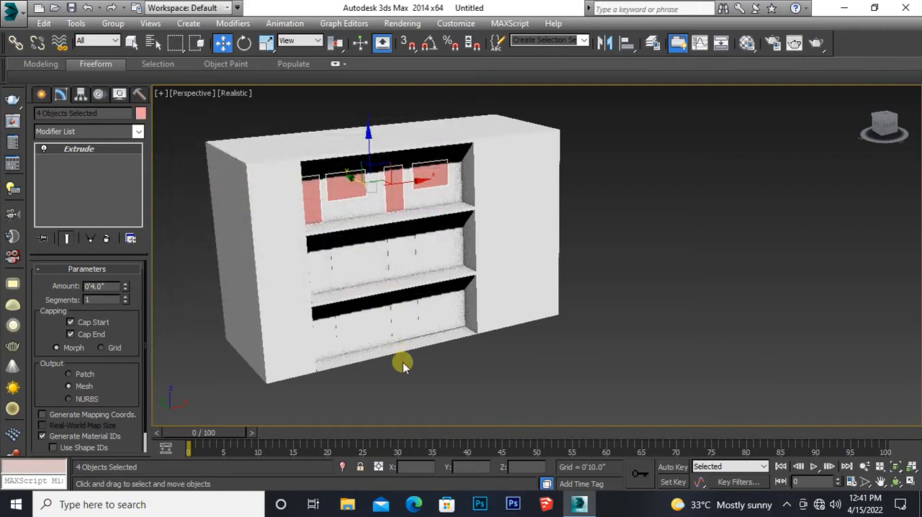
# Step: Select the four middle-floor door and window solids and give them the same salmon pink object colour
pyautogui.moveTo(429, 386); pyautogui.dragTo(444, 367, button='middle')
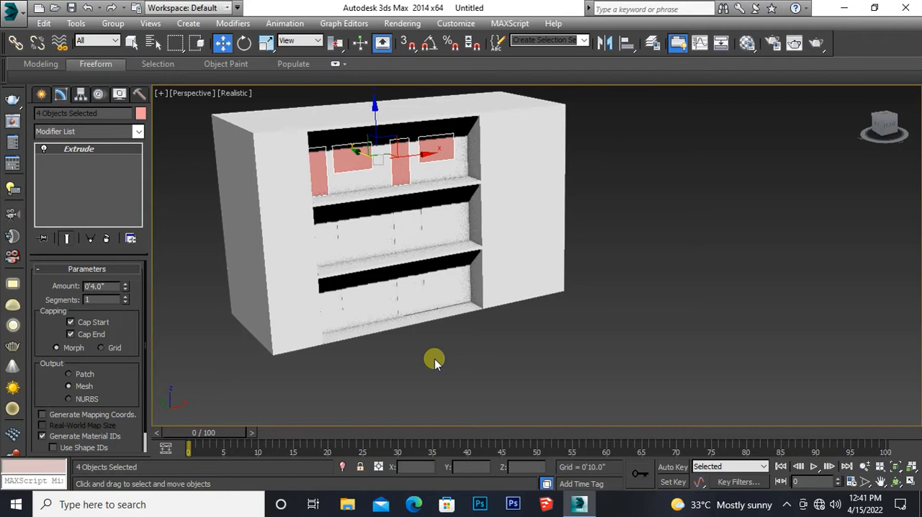
pyautogui.moveTo(220, 324); pyautogui.dragTo(249, 334, button='middle')
pyautogui.hotkey('alt', 'w')
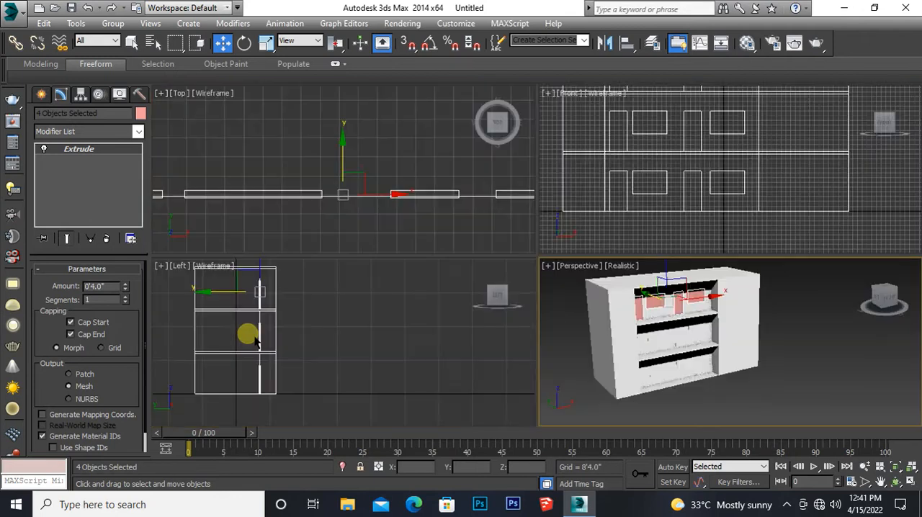
pyautogui.scroll(5, 259, 339)
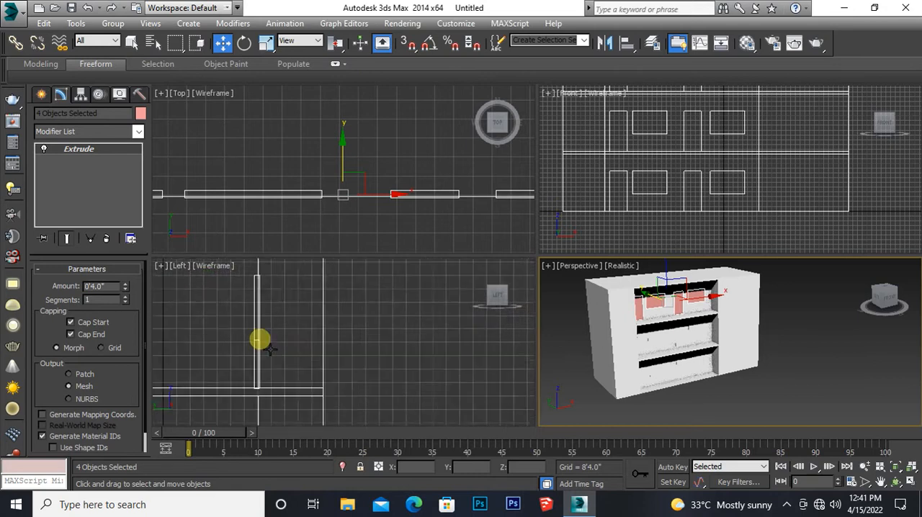
pyautogui.scroll(2, 260, 339)
pyautogui.moveTo(236, 290); pyautogui.dragTo(247, 305)
pyautogui.moveTo(242, 344); pyautogui.dragTo(252, 360)
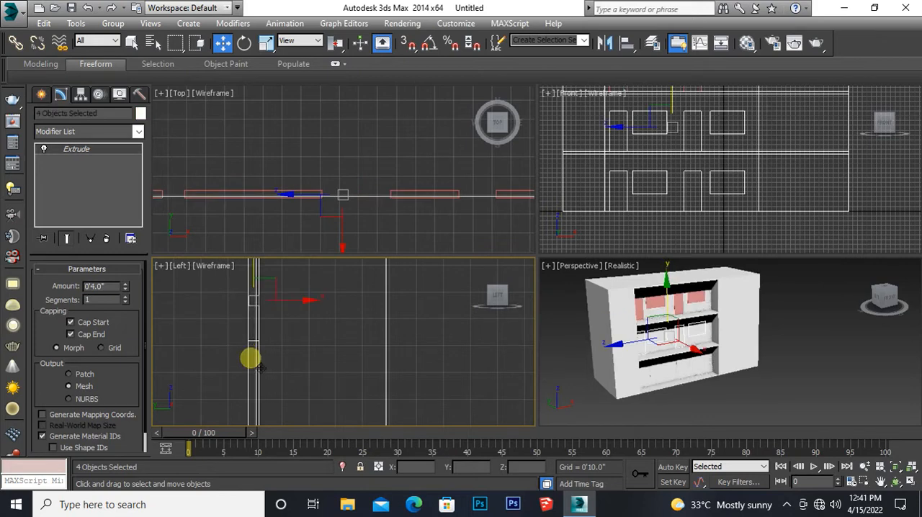
pyautogui.click(140, 113)
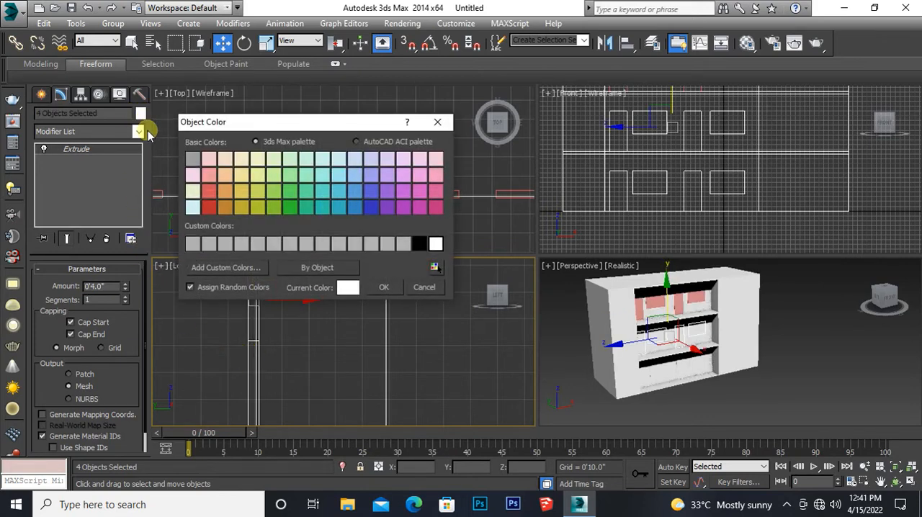
pyautogui.click(212, 173)
pyautogui.click(381, 288)
# Step: Select the four ground-floor door and window solids and give them the same salmon pink object colour
pyautogui.moveTo(307, 391); pyautogui.dragTo(307, 237, button='middle')
pyautogui.moveTo(274, 409); pyautogui.dragTo(299, 278, button='middle')
pyautogui.scroll(-2, 300, 325)
pyautogui.scroll(-1, 300, 324)
pyautogui.moveTo(307, 345); pyautogui.dragTo(308, 329, button='middle')
pyautogui.scroll(2, 298, 340)
pyautogui.scroll(1, 299, 344)
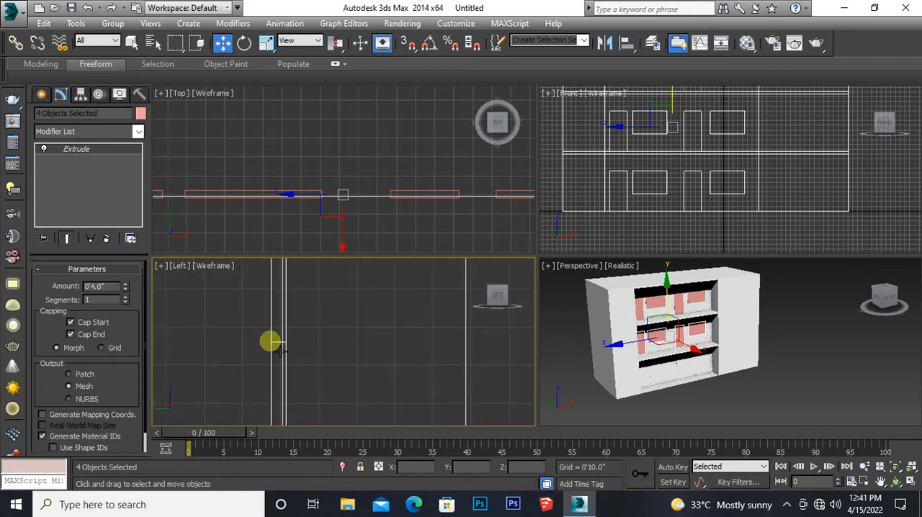
pyautogui.moveTo(258, 319); pyautogui.dragTo(278, 366)
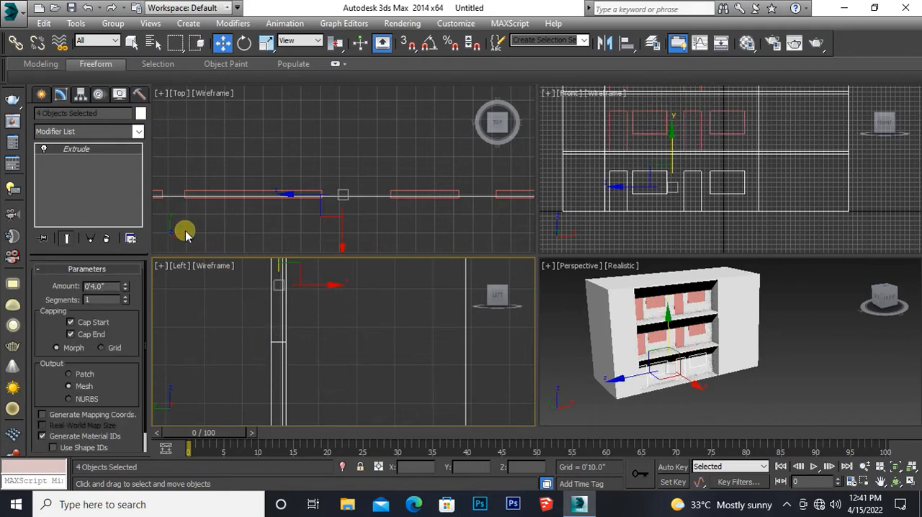
pyautogui.click(140, 114)
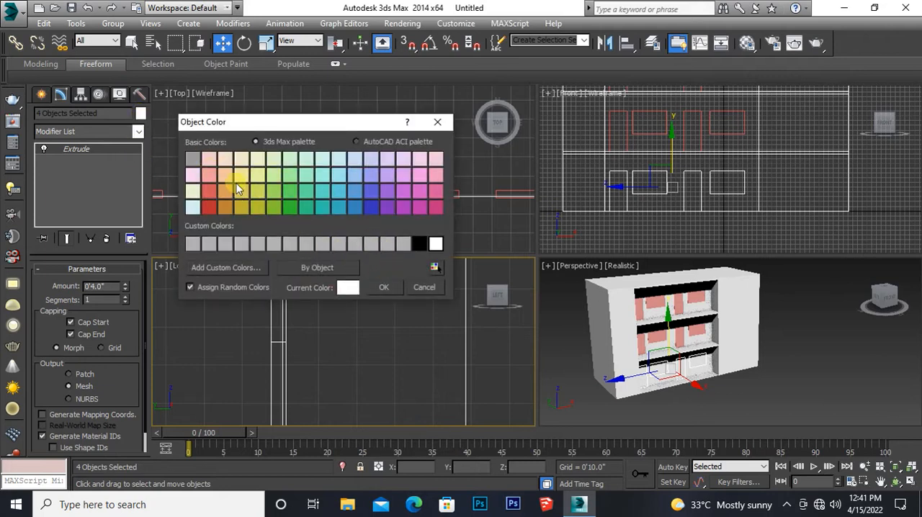
pyautogui.click(208, 175)
pyautogui.click(384, 287)
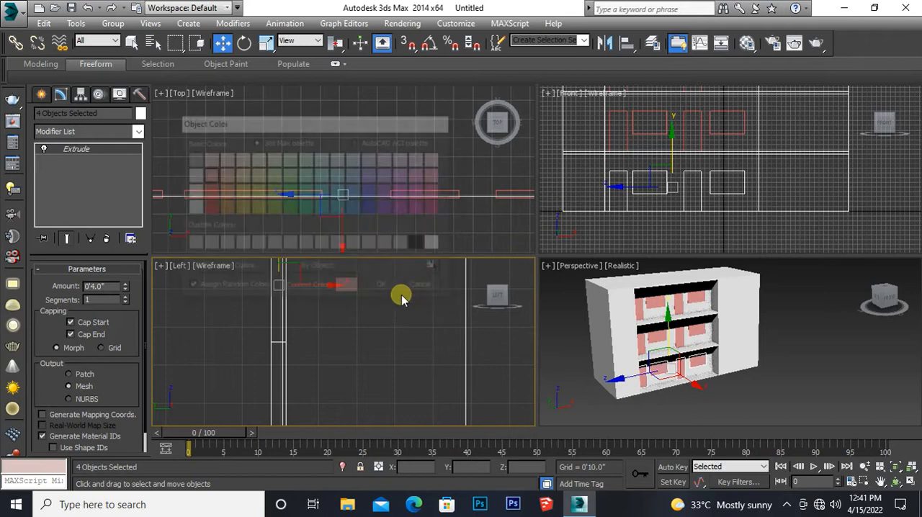
# Step: Select the building block in the perspective view and bring up the Compound Objects creation tools
pyautogui.moveTo(618, 381); pyautogui.dragTo(621, 409, button='middle')
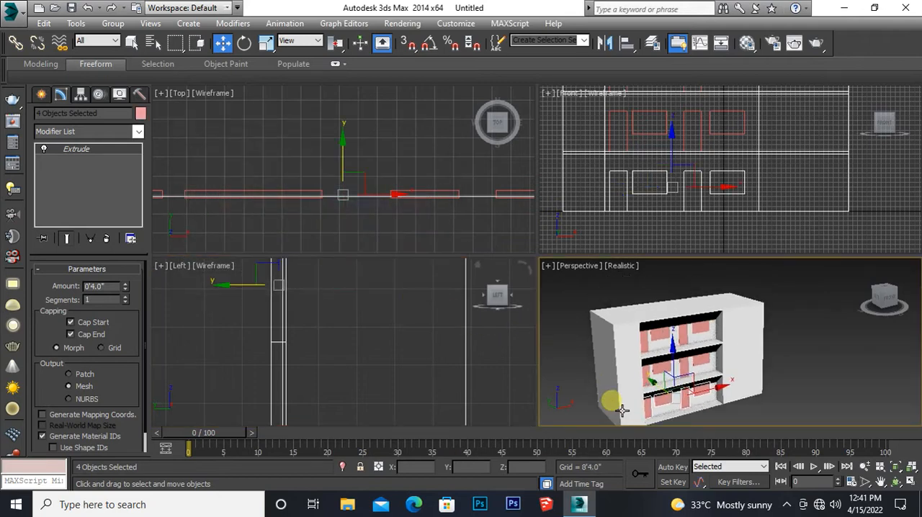
pyautogui.hotkey('alt', 'w')
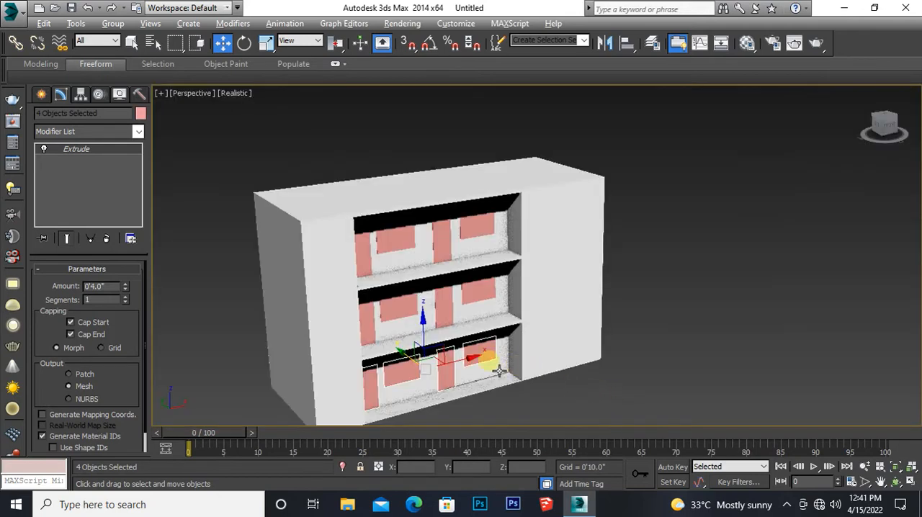
pyautogui.moveTo(430, 365); pyautogui.dragTo(412, 299, button='middle')
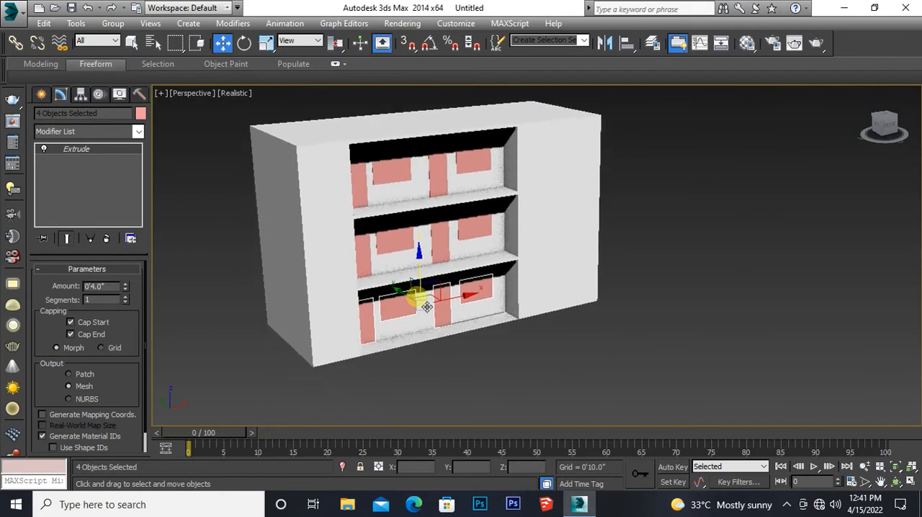
pyautogui.click(198, 243)
pyautogui.click(318, 249)
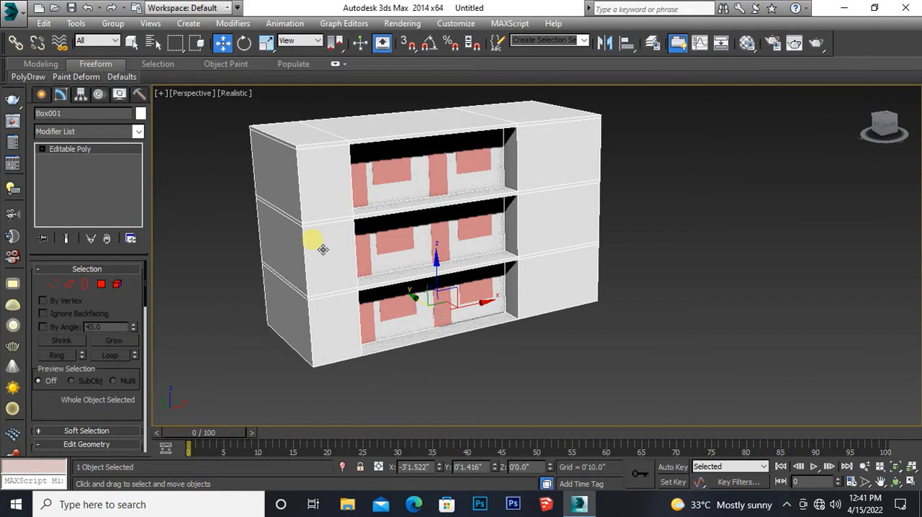
pyautogui.click(41, 95)
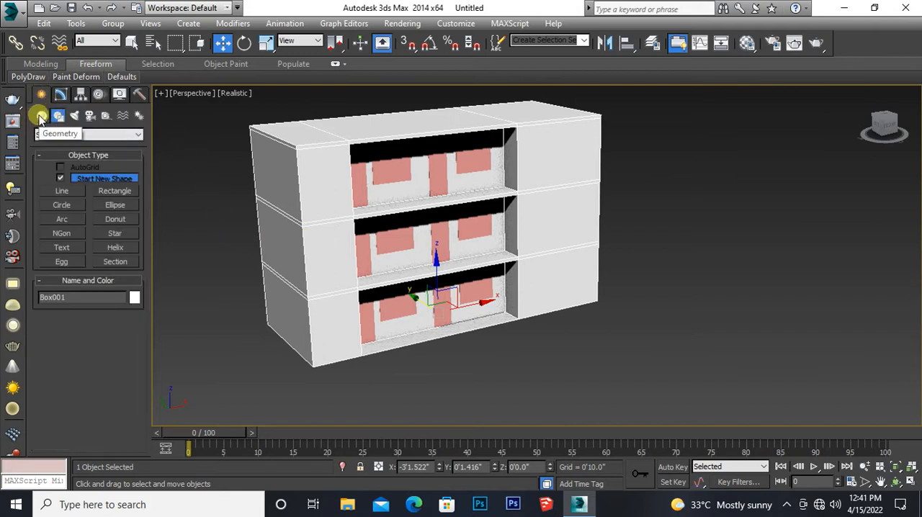
pyautogui.click(40, 116)
pyautogui.click(62, 136)
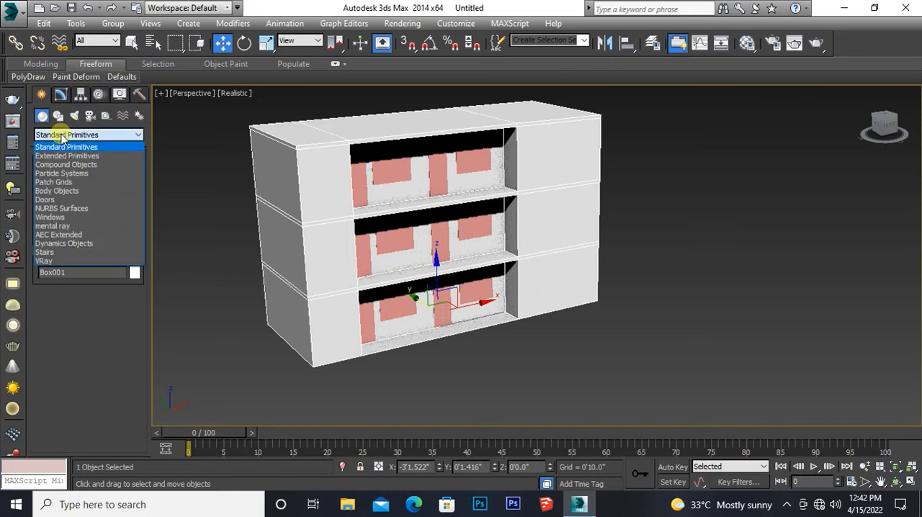
pyautogui.click(62, 166)
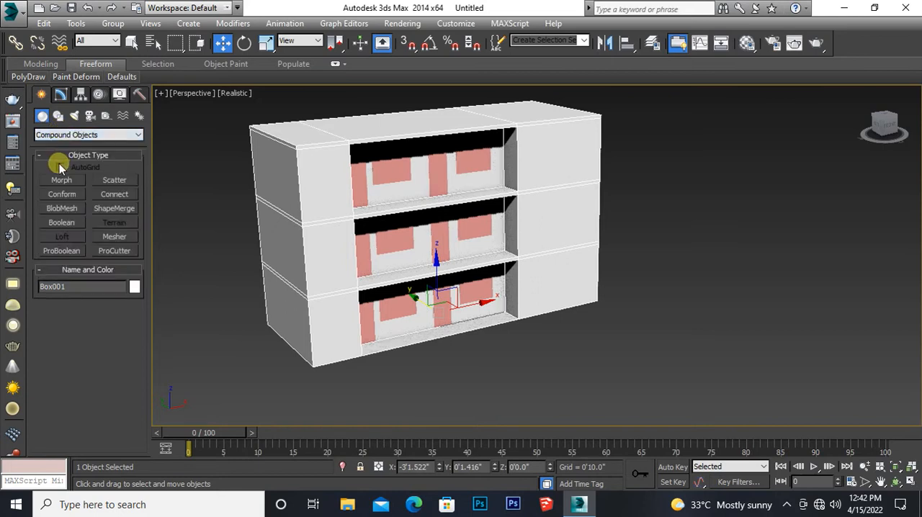
# Step: Try to subtract the leftmost ground-floor door solid from the building block with ProBoolean, and undo the pick
pyautogui.click(62, 251)
pyautogui.click(81, 323)
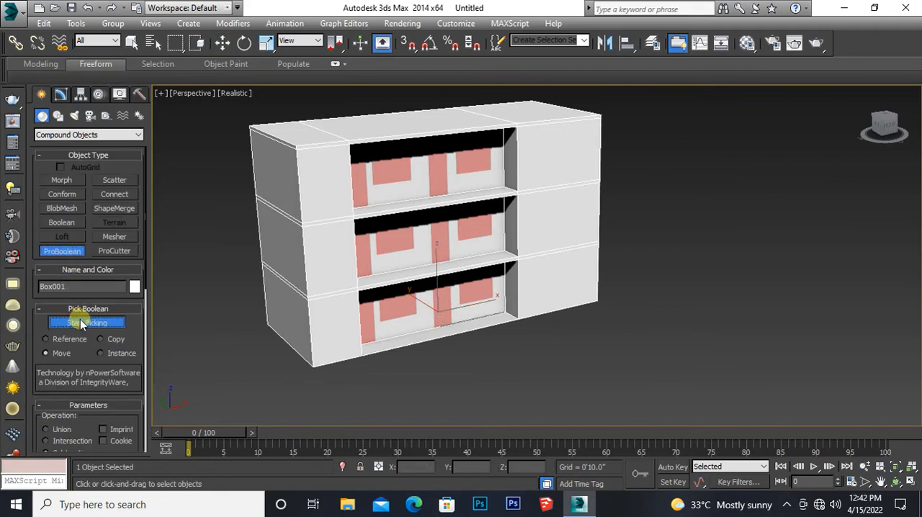
pyautogui.moveTo(50, 356); pyautogui.dragTo(61, 225)
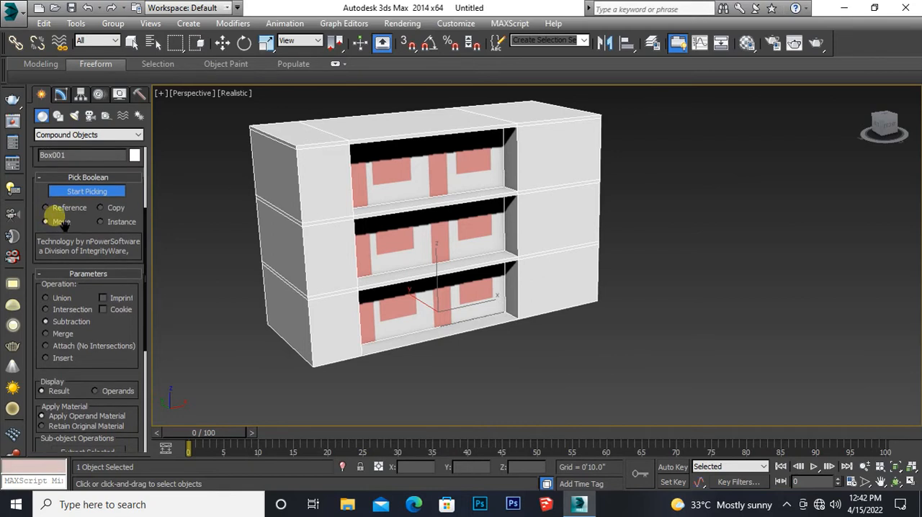
pyautogui.moveTo(374, 339); pyautogui.dragTo(301, 326, button='middle')
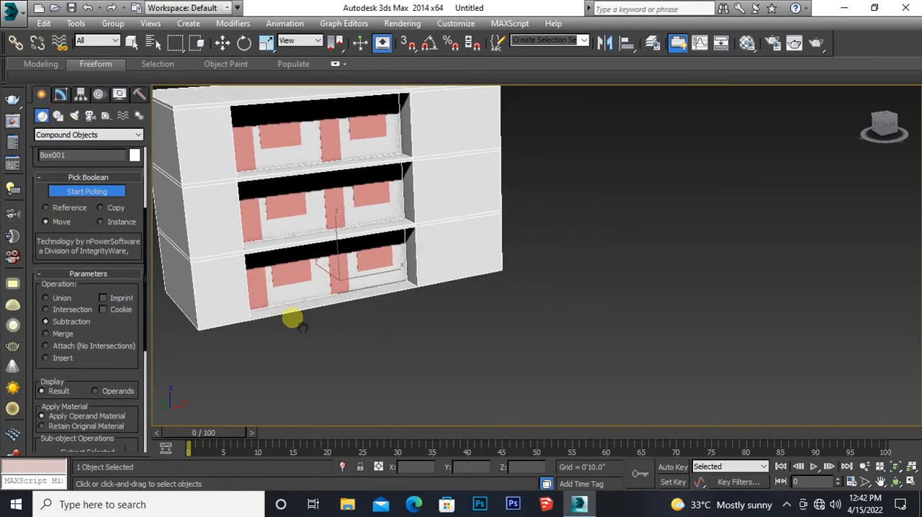
pyautogui.click(268, 286)
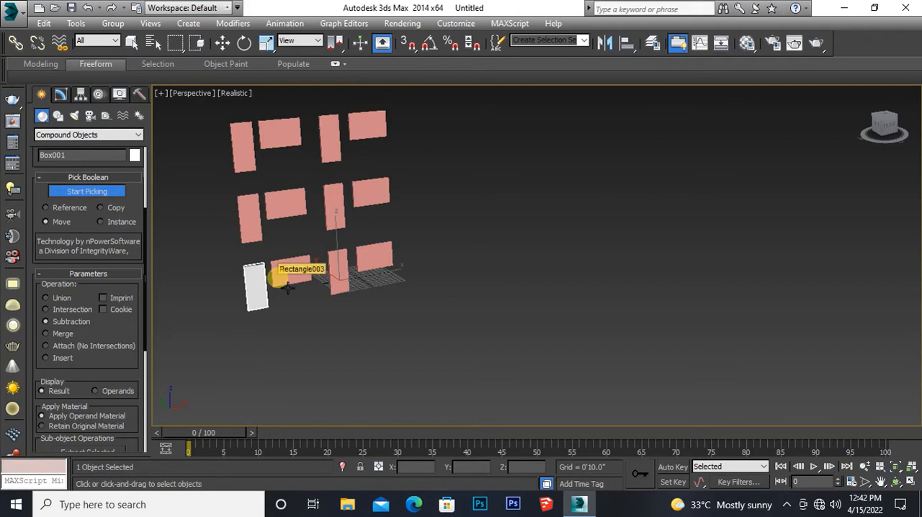
pyautogui.hotkey('ctrl', 'z')
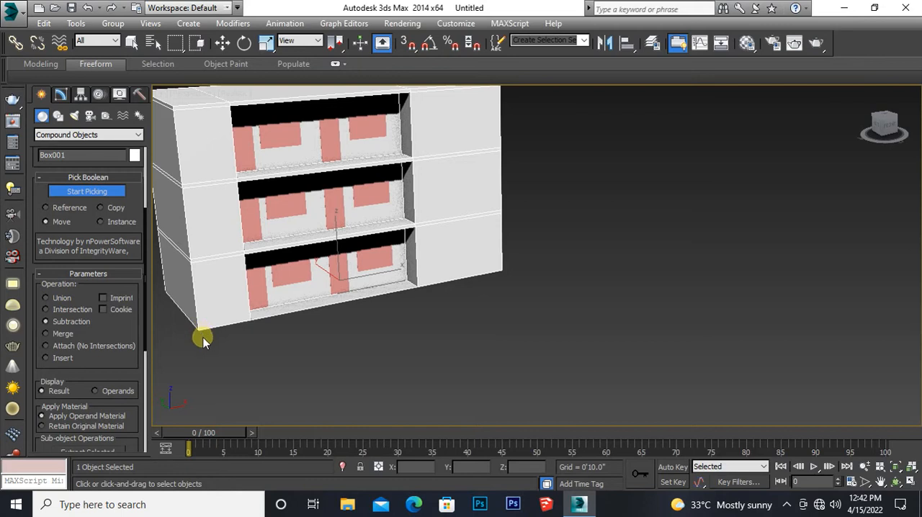
pyautogui.moveTo(219, 346); pyautogui.dragTo(278, 370, button='middle')
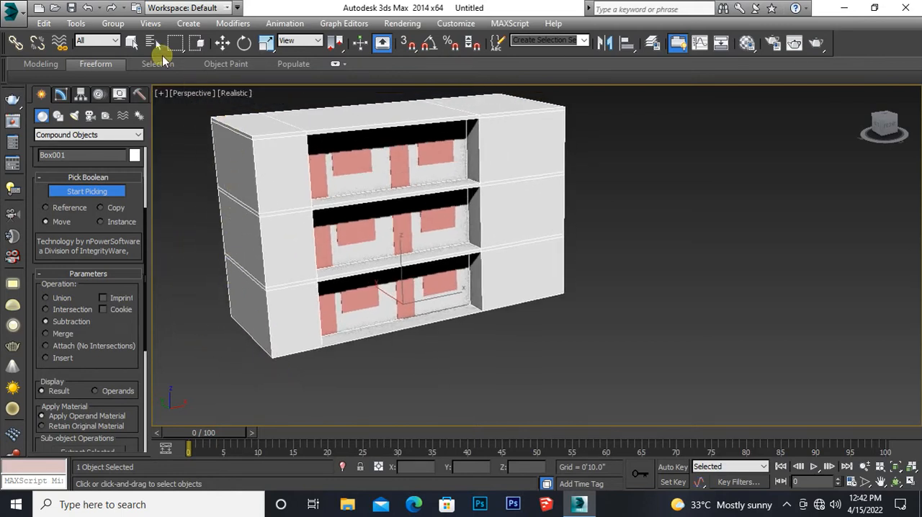
pyautogui.click(223, 42)
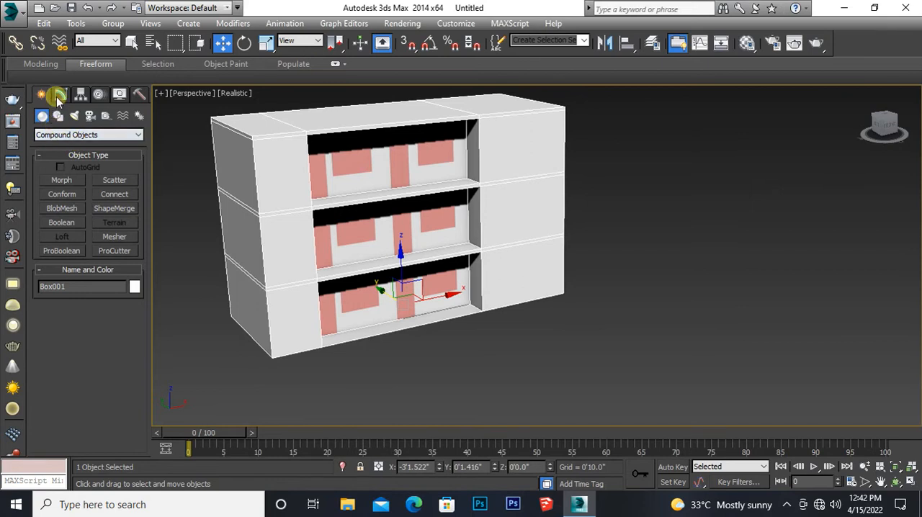
# Step: Reselect the building block and subtract the left-hand window solids of the ground, middle and top floors from it with ProBoolean
pyautogui.click(165, 172)
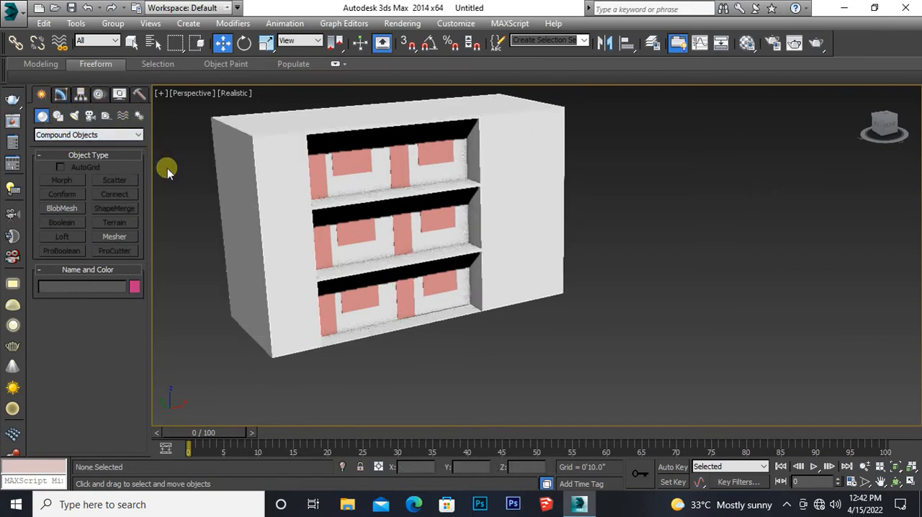
pyautogui.click(236, 150)
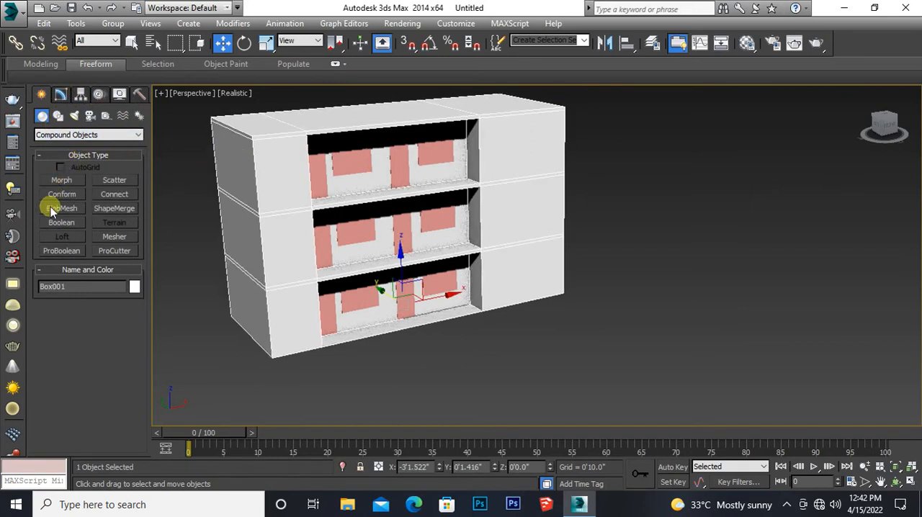
pyautogui.click(59, 251)
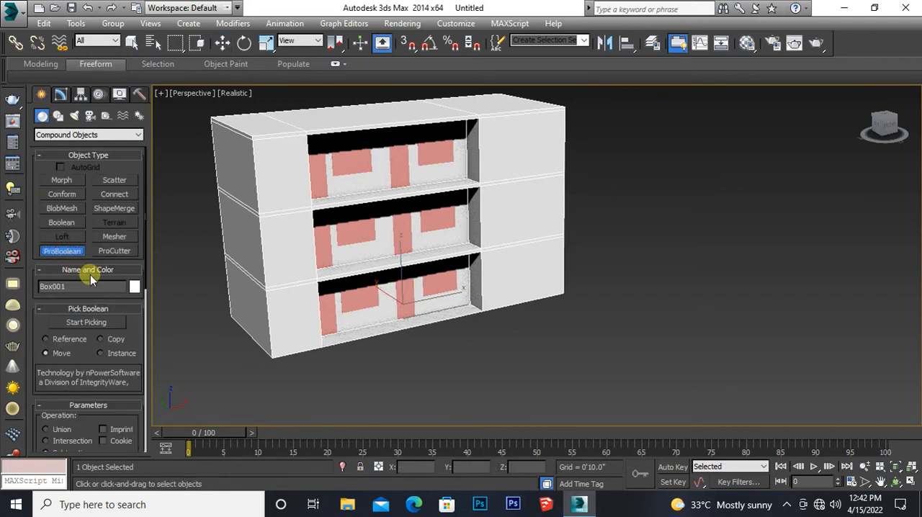
pyautogui.click(85, 322)
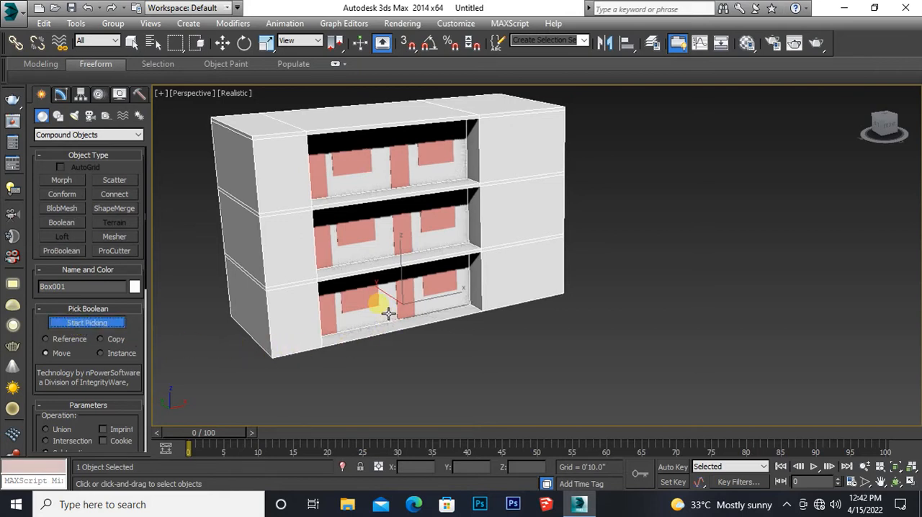
pyautogui.click(369, 300)
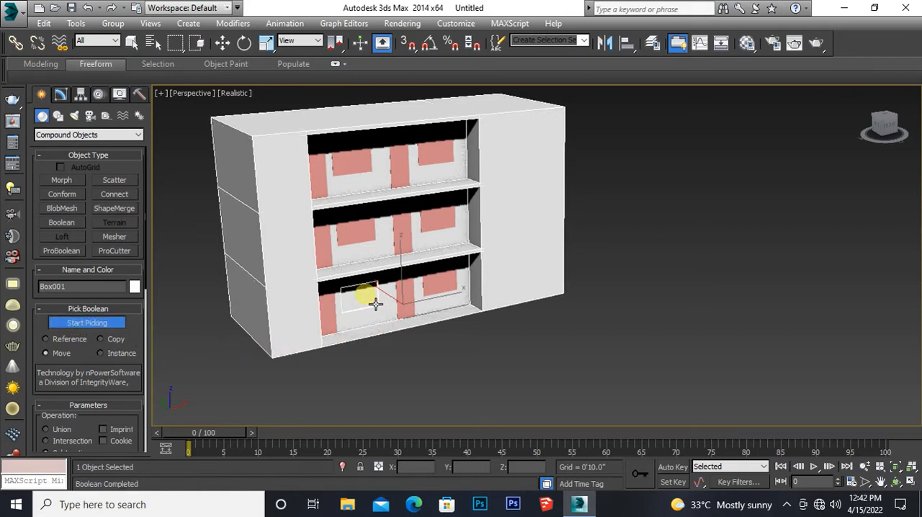
pyautogui.click(359, 240)
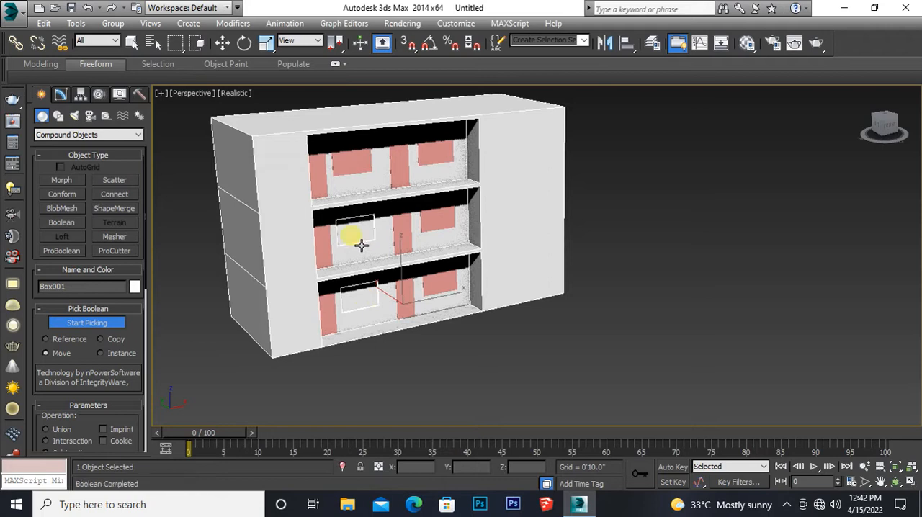
pyautogui.click(359, 167)
# Step: Subtract the top floor's two door solids and its right-hand window solid from the building block
pyautogui.click(408, 166)
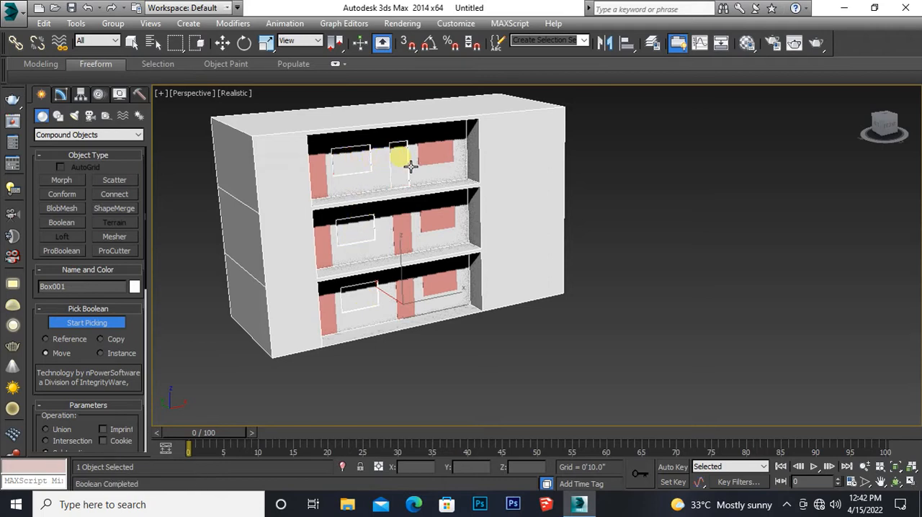
pyautogui.click(432, 152)
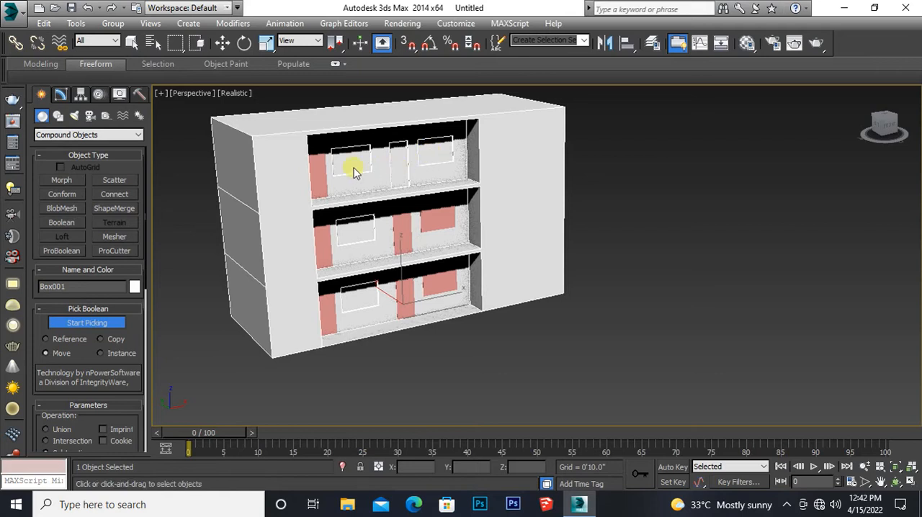
pyautogui.click(333, 177)
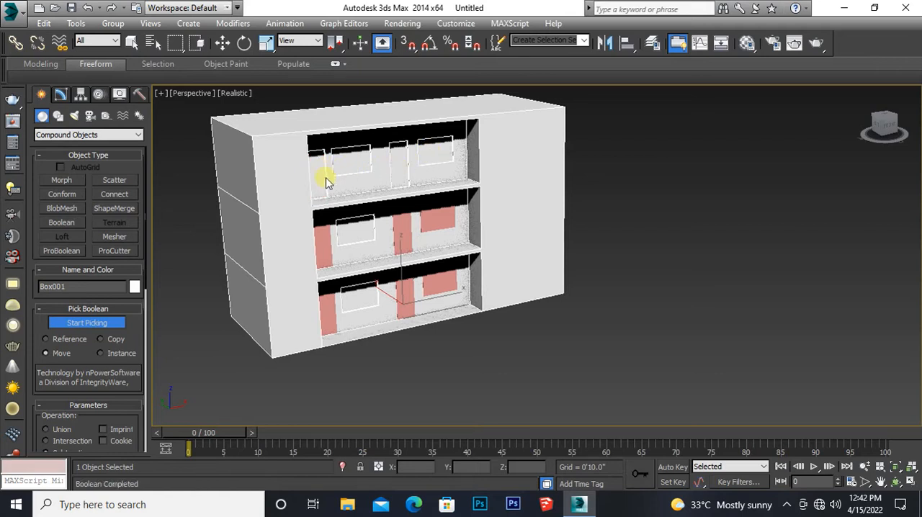
# Step: Subtract both middle-floor door solids and the right-hand window solids of the middle and ground floors from the building block
pyautogui.click(334, 249)
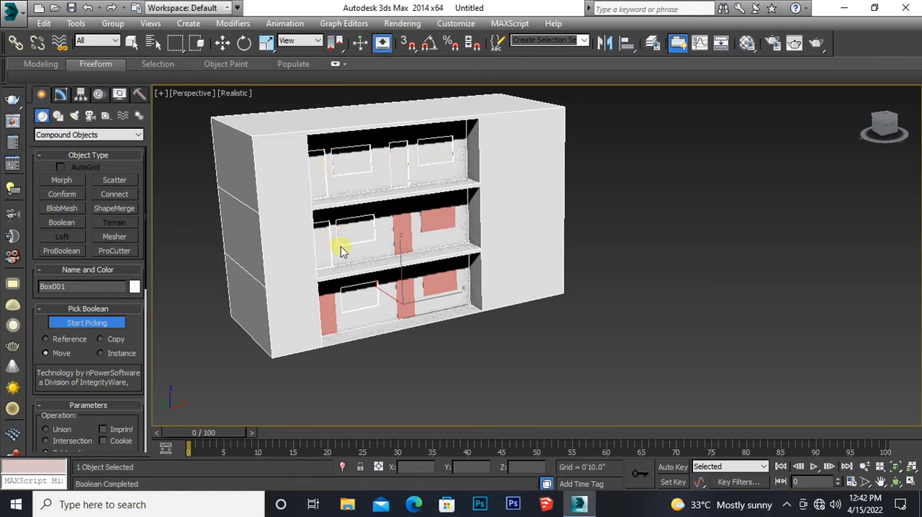
pyautogui.click(413, 227)
pyautogui.click(434, 222)
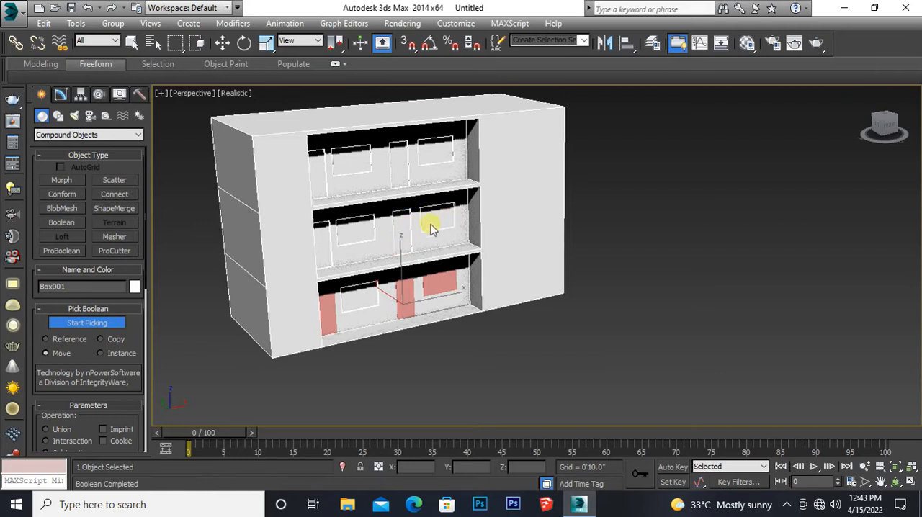
pyautogui.click(448, 294)
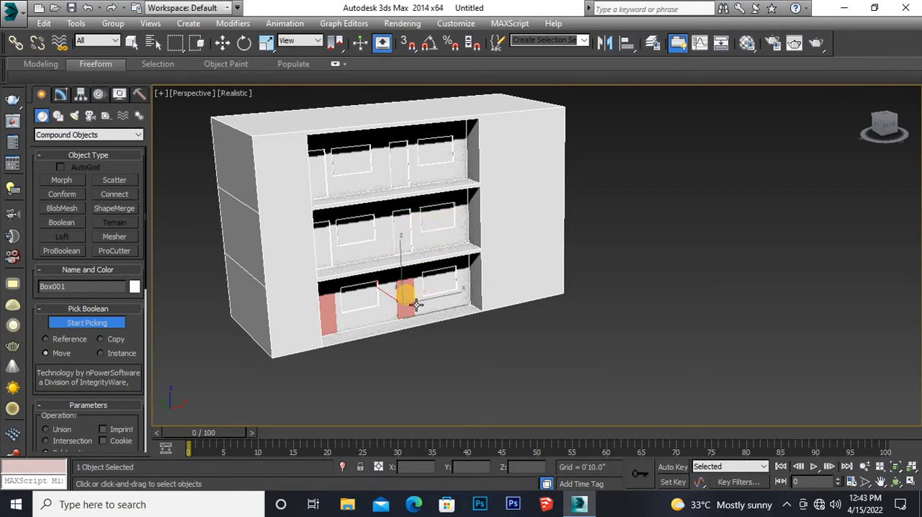
# Step: Try to subtract the second ground-floor door solid, between the two windows, from the building block
pyautogui.click(409, 299)
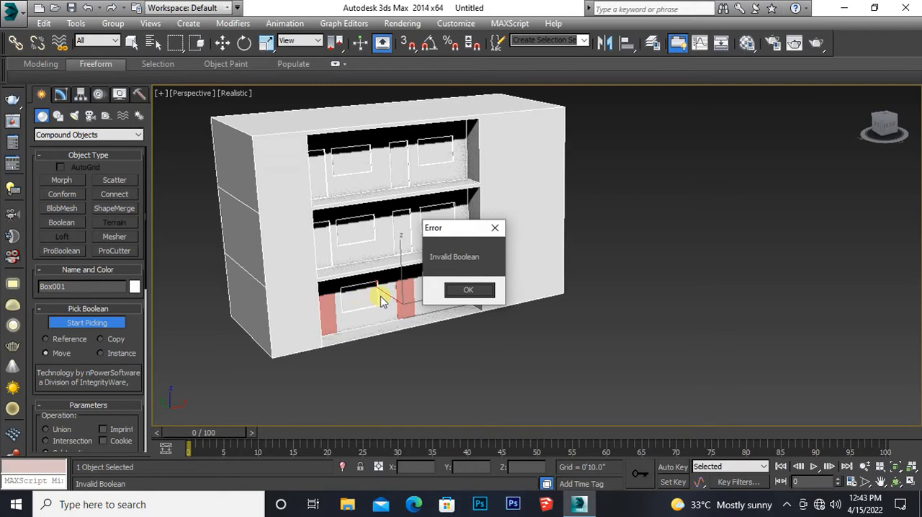
pyautogui.click(494, 227)
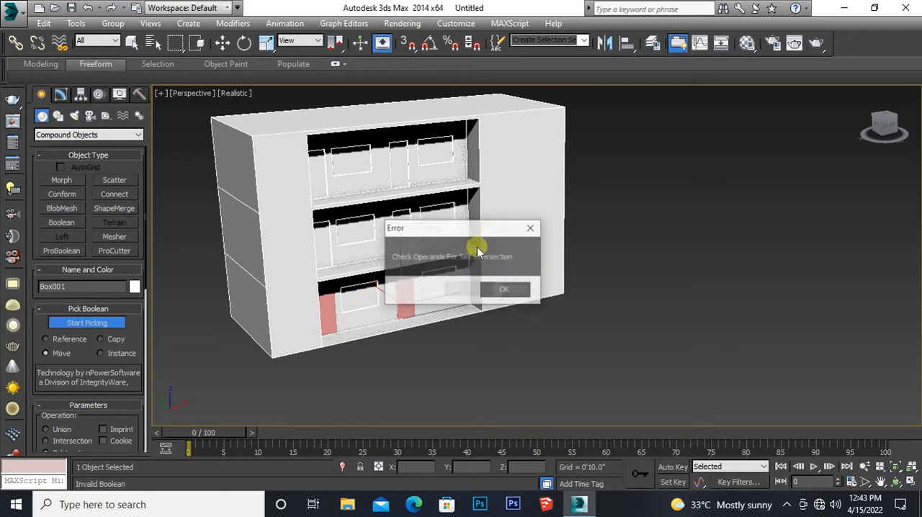
pyautogui.click(485, 291)
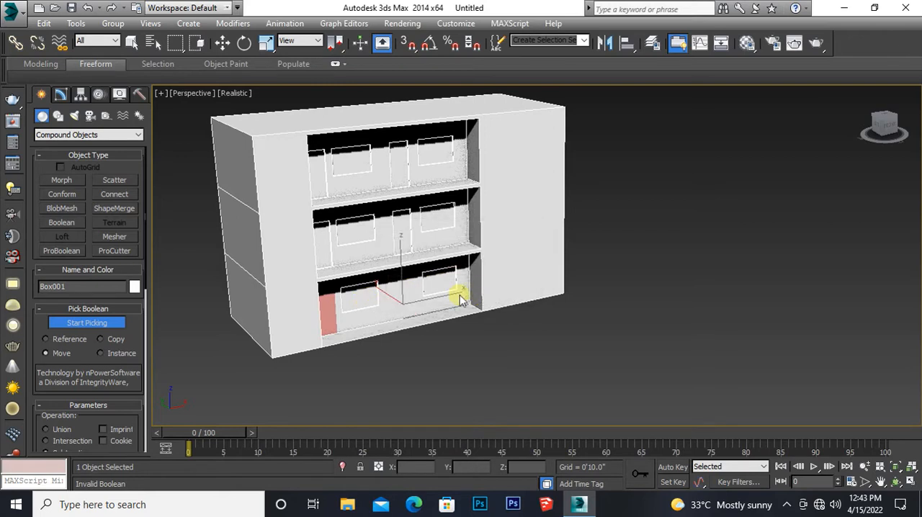
# Step: Try to subtract the leftmost ground-floor door solid from the building block with ProBoolean
pyautogui.scroll(5, 363, 305)
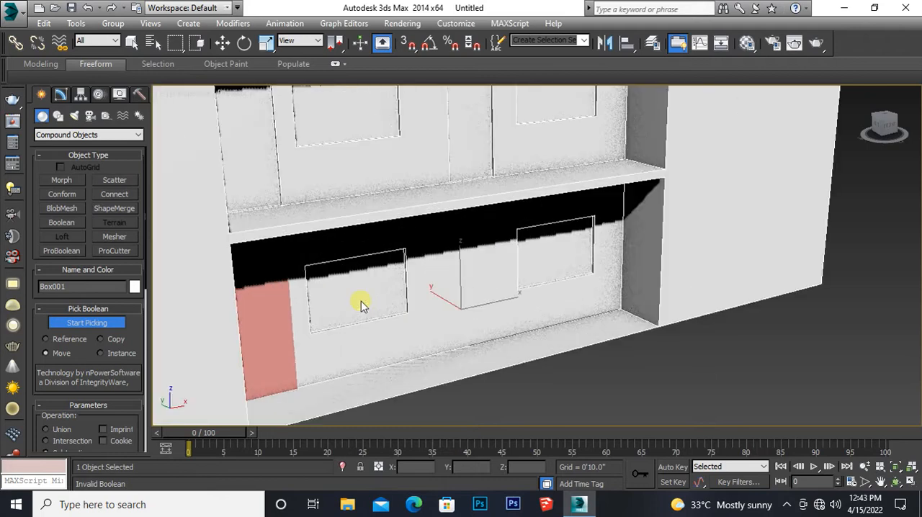
pyautogui.scroll(-3, 363, 306)
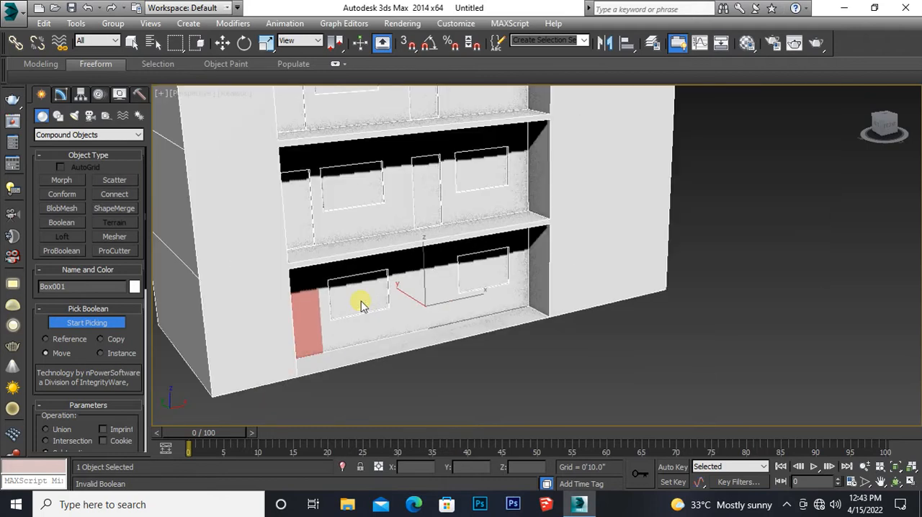
pyautogui.moveTo(362, 306); pyautogui.dragTo(392, 294, button='middle')
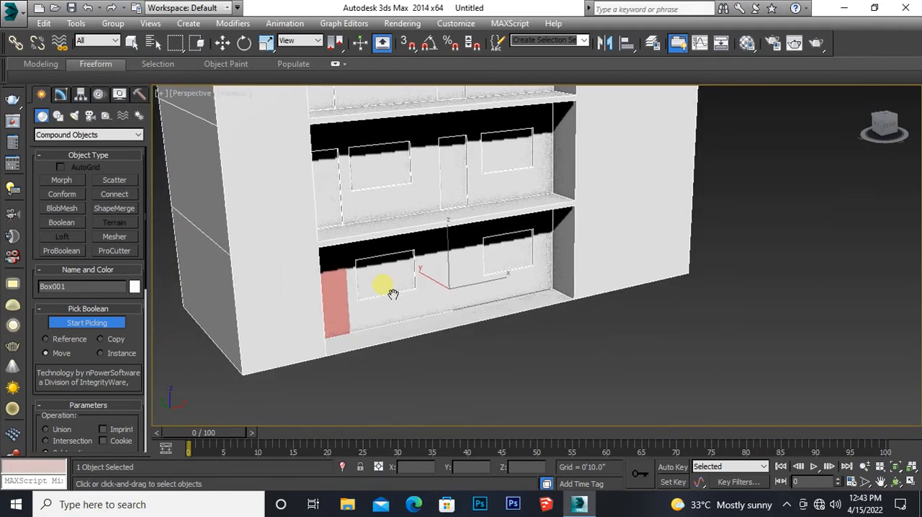
pyautogui.click(332, 306)
pyautogui.click(465, 291)
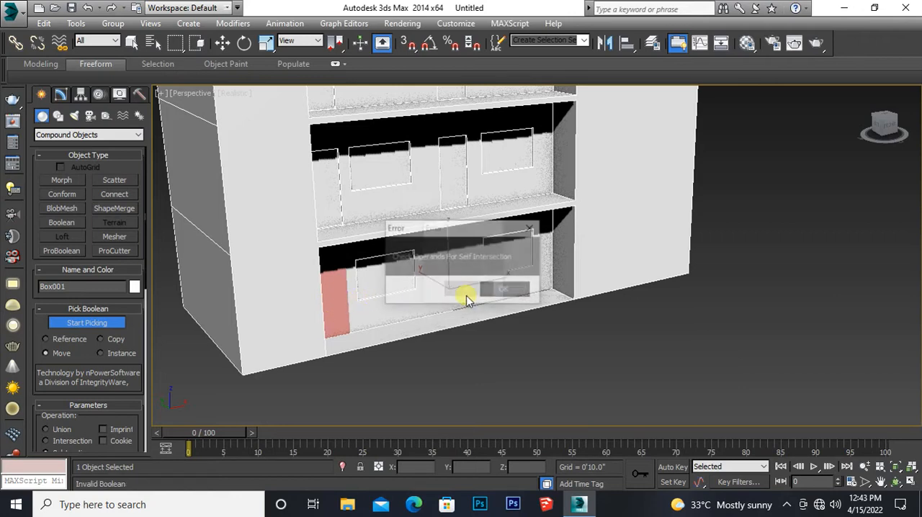
pyautogui.click(503, 290)
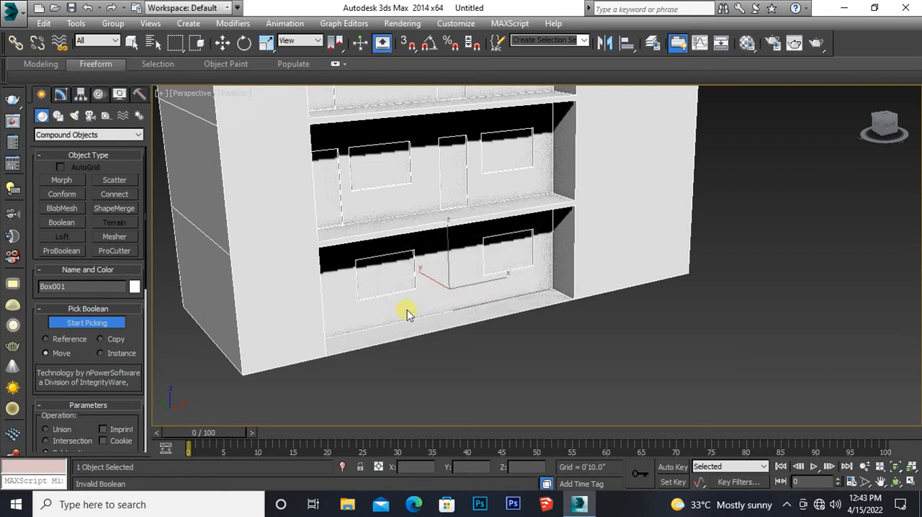
# Step: Stop picking operands and undo the ProBoolean pick of the leftmost ground-floor door solid
pyautogui.moveTo(378, 319); pyautogui.dragTo(369, 340, button='middle')
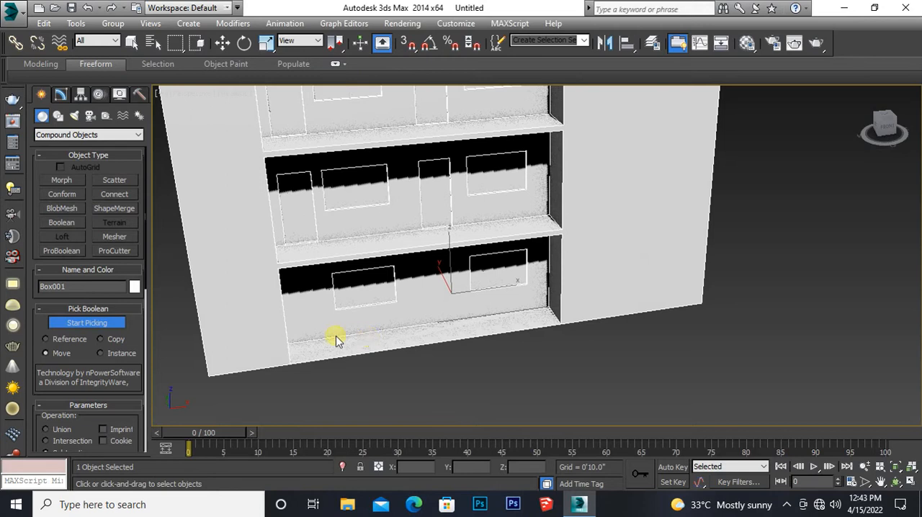
pyautogui.click(74, 324)
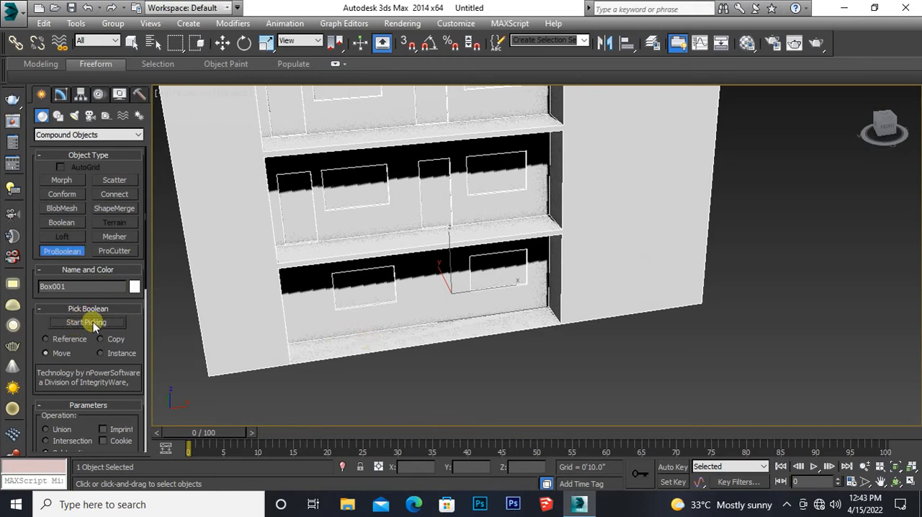
pyautogui.click(222, 43)
pyautogui.moveTo(276, 317); pyautogui.dragTo(268, 337, button='middle')
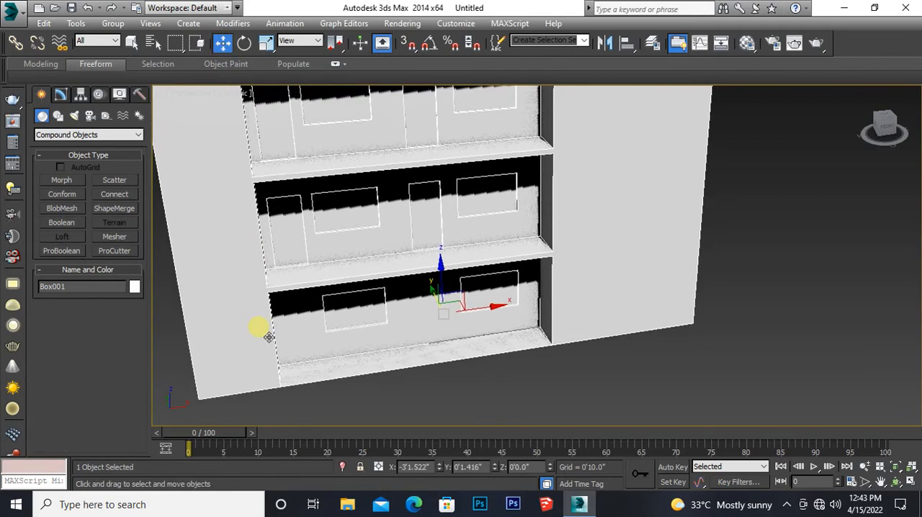
pyautogui.hotkey('ctrl', 'z')
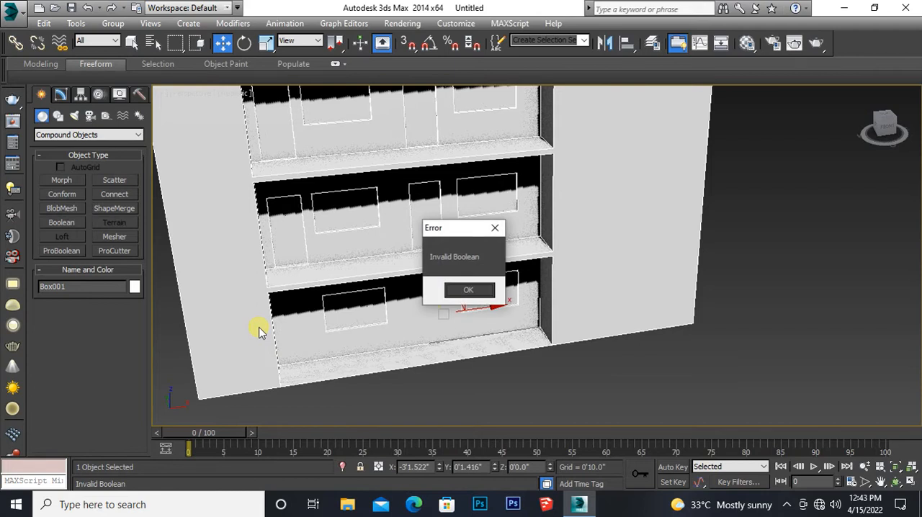
pyautogui.click(466, 288)
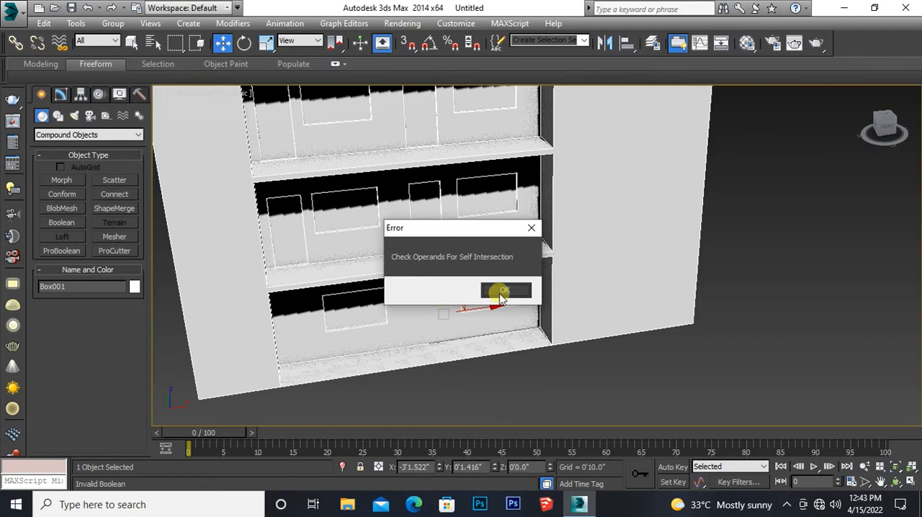
pyautogui.click(500, 289)
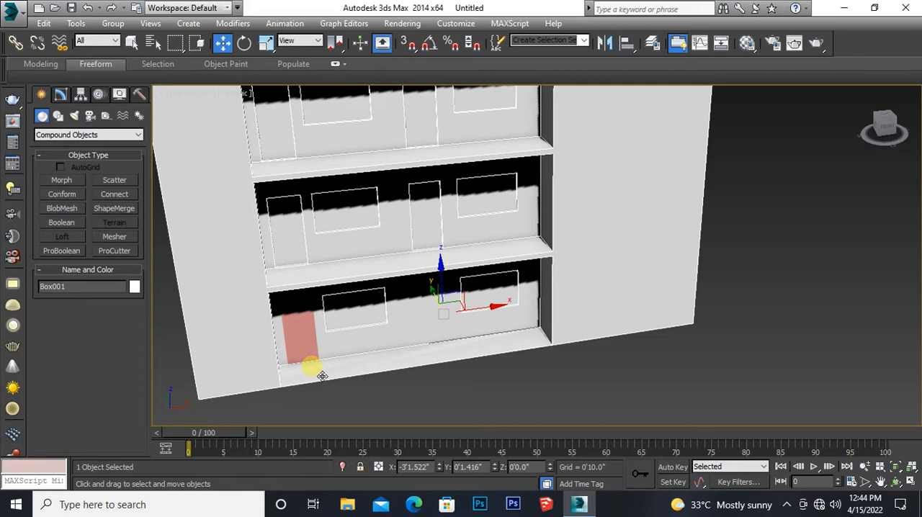
# Step: In the front view, make one copy of the leftmost ground-floor door solid and place it between the two ground-floor windows
pyautogui.moveTo(332, 385); pyautogui.dragTo(306, 347, button='middle')
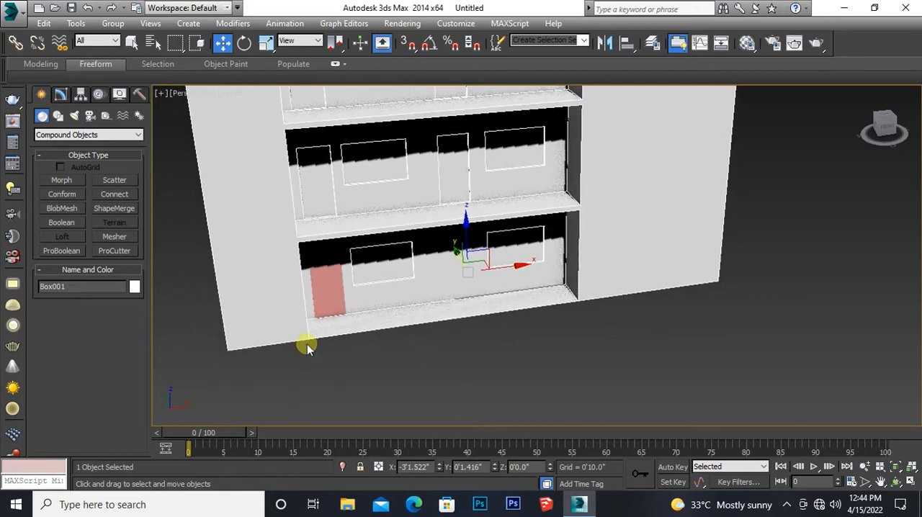
pyautogui.hotkey('alt', 'w')
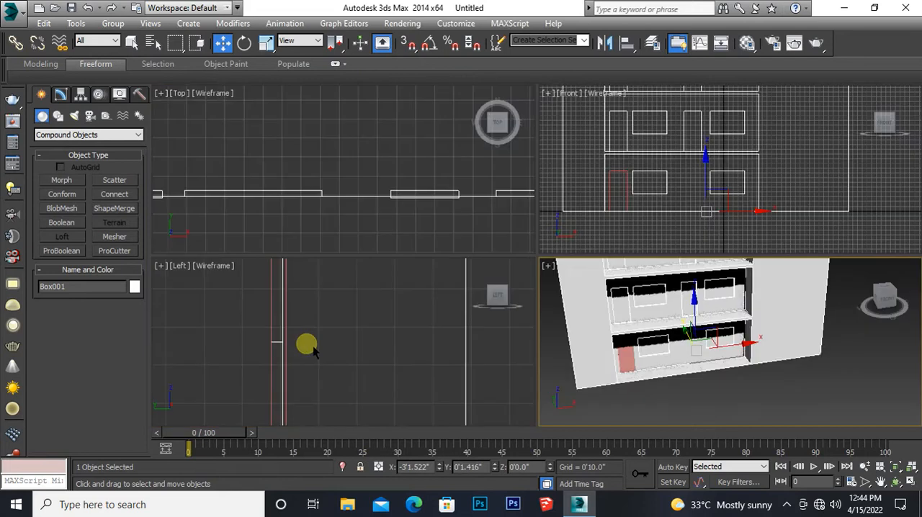
pyautogui.moveTo(658, 170); pyautogui.dragTo(605, 179, button='middle')
pyautogui.hotkey('alt', 'w')
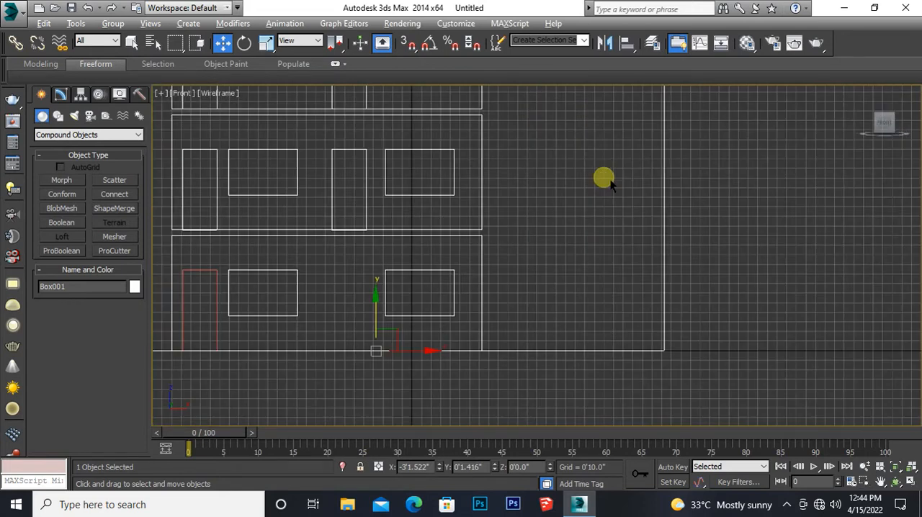
pyautogui.click(209, 278)
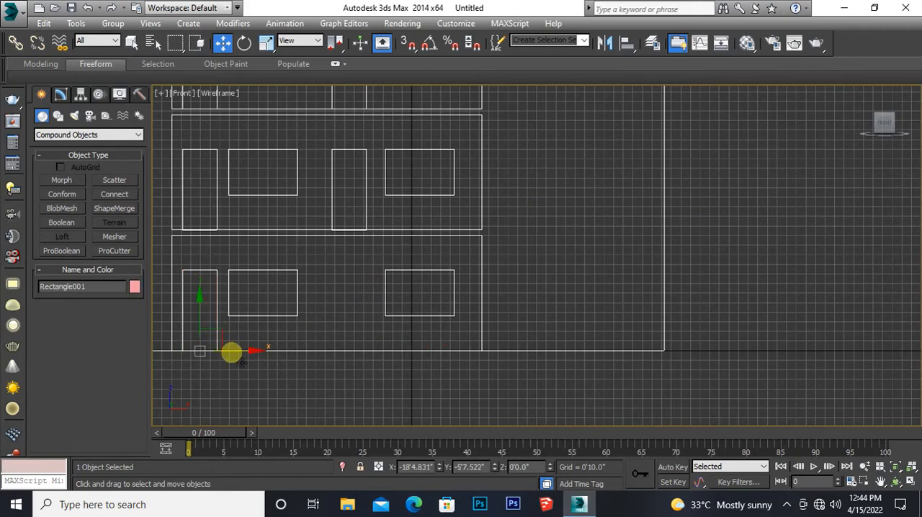
pyautogui.keyDown('shift'); pyautogui.moveTo(249, 361); pyautogui.dragTo(402, 359); pyautogui.keyUp('shift')
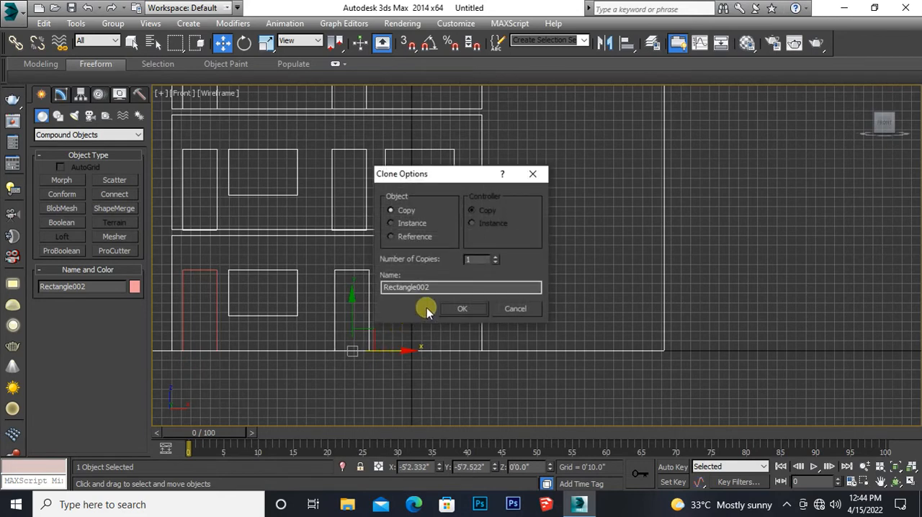
pyautogui.click(470, 310)
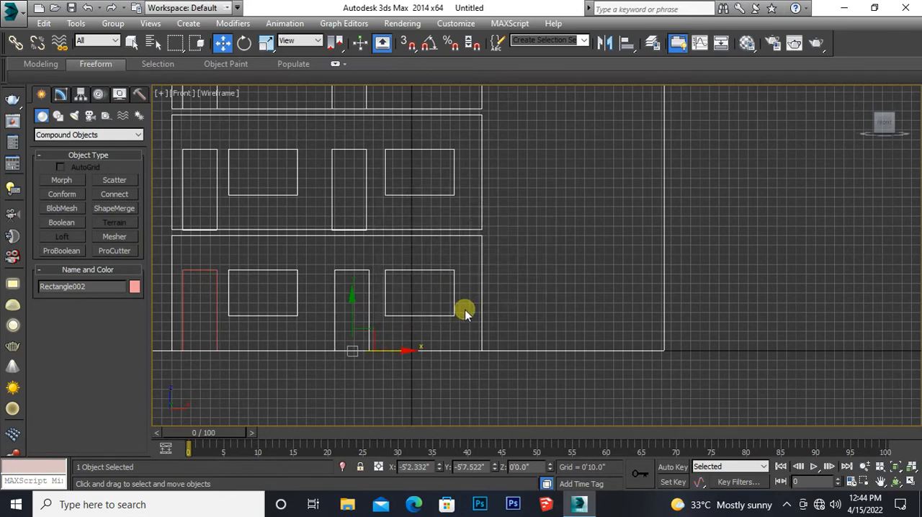
# Step: Join the leftmost ground-floor door solid and its copy between the windows into one object with Connect
pyautogui.click(265, 376)
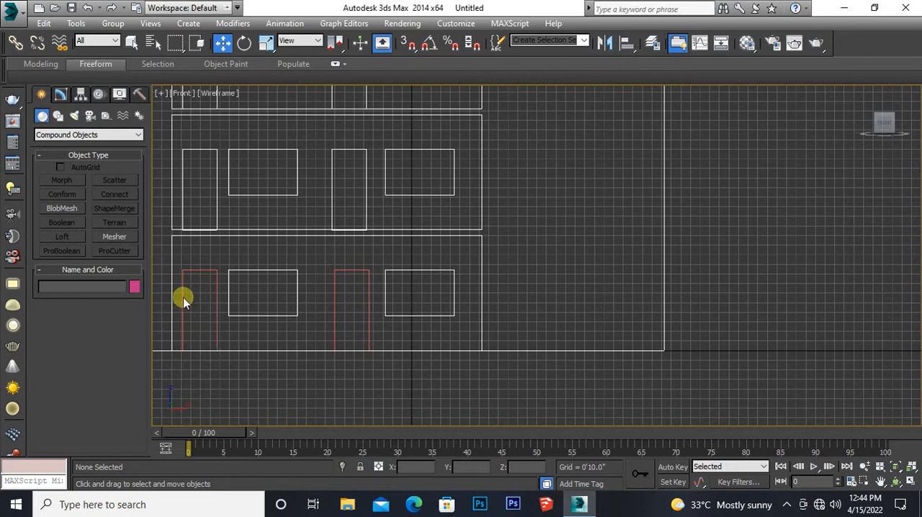
pyautogui.click(200, 270)
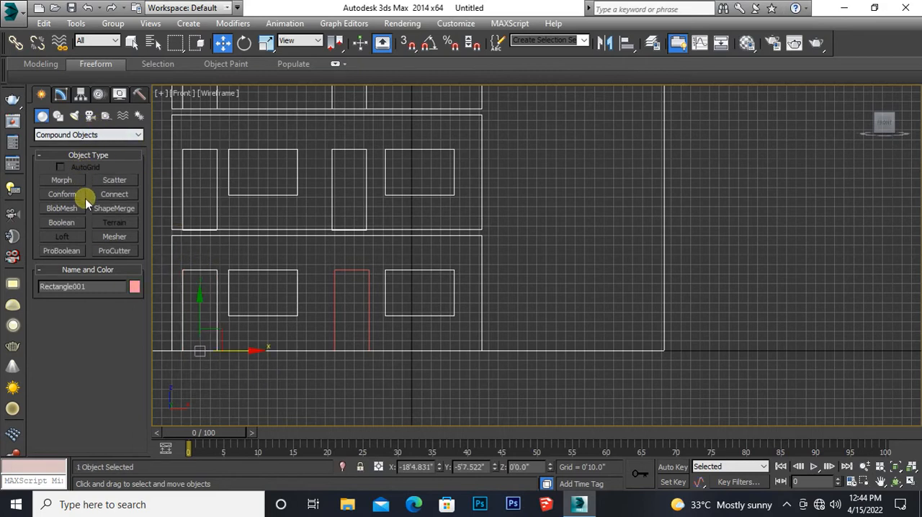
pyautogui.click(116, 195)
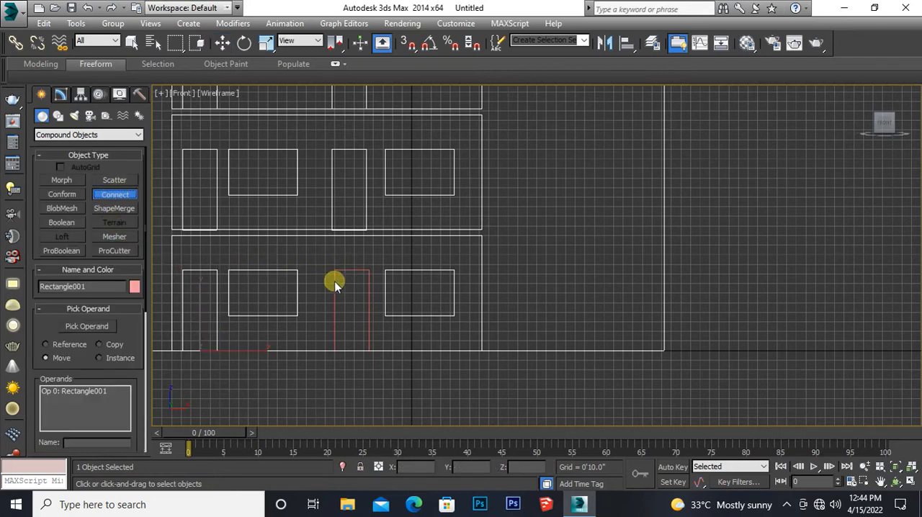
pyautogui.click(92, 326)
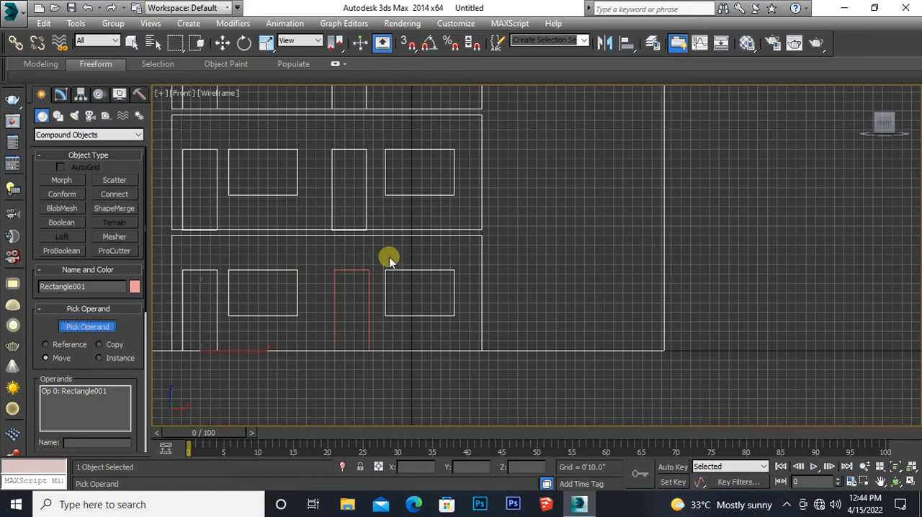
pyautogui.click(356, 271)
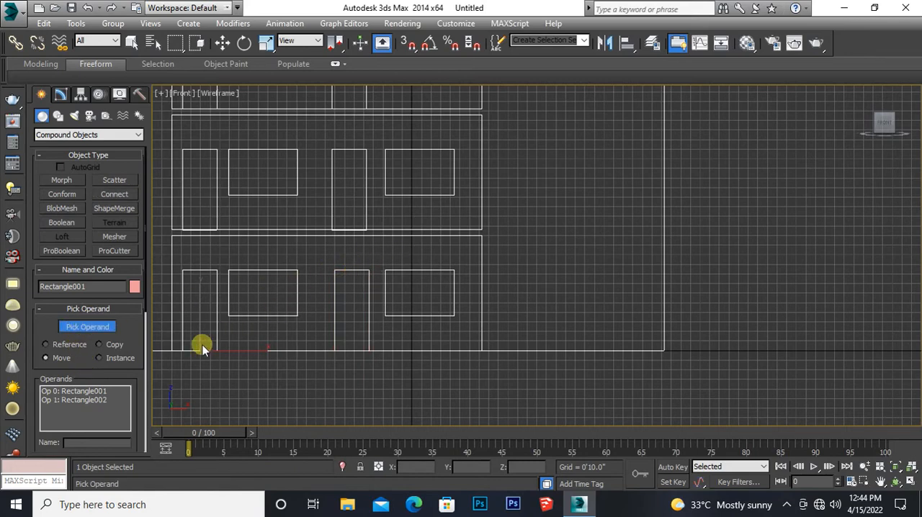
pyautogui.click(222, 42)
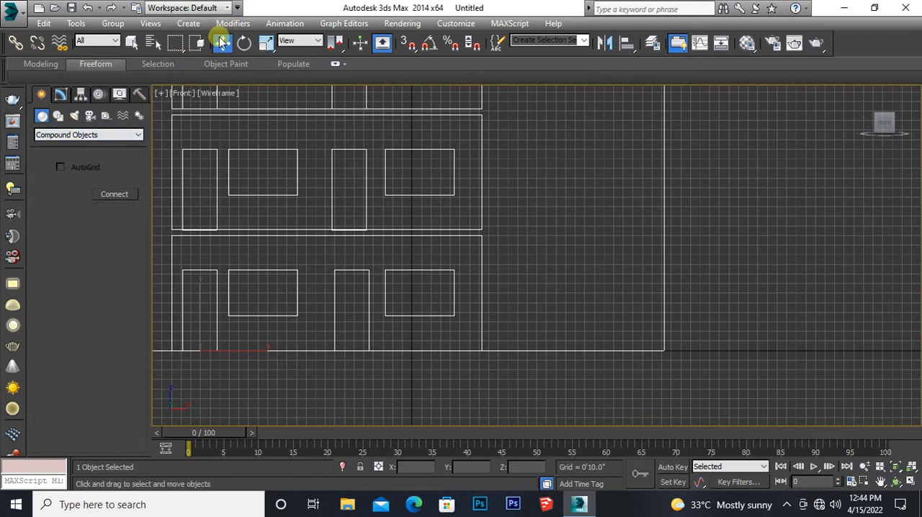
# Step: Subtract the joined pair of ground-floor door solids from the building block with Boolean
pyautogui.click(172, 152)
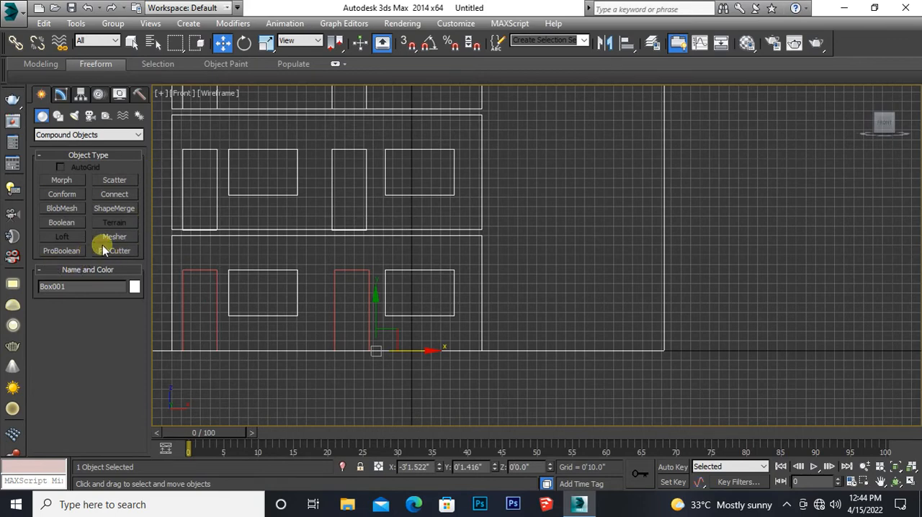
pyautogui.click(59, 223)
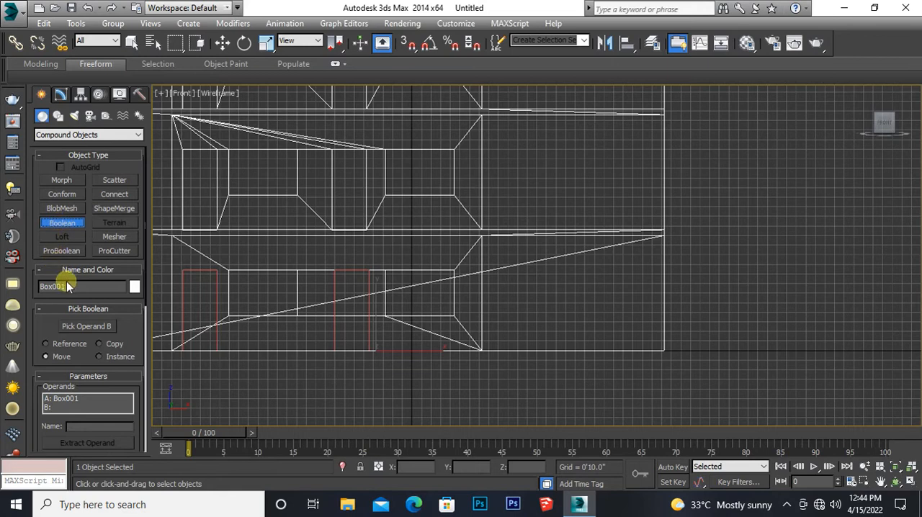
pyautogui.click(85, 328)
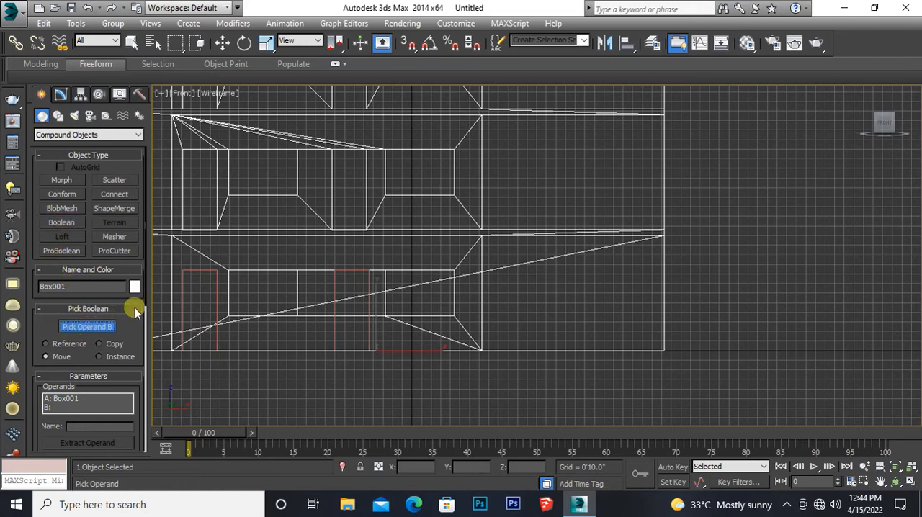
pyautogui.click(192, 273)
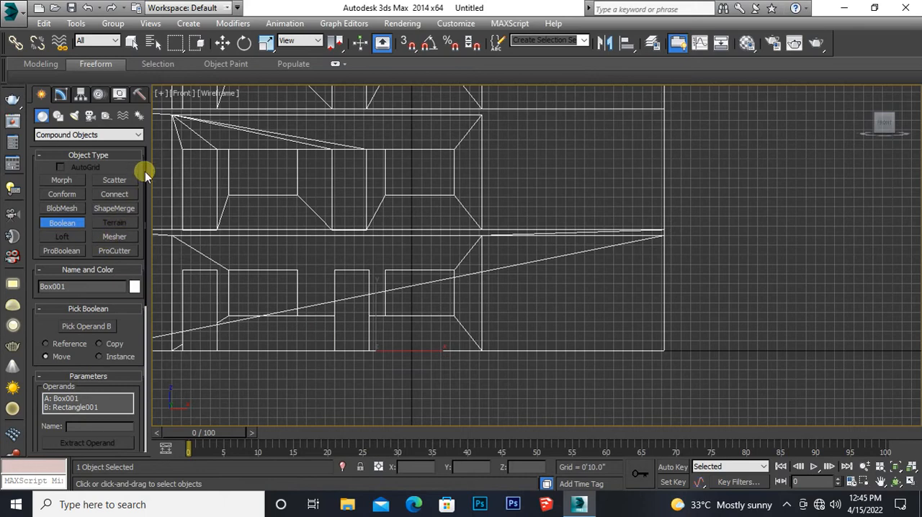
pyautogui.click(222, 43)
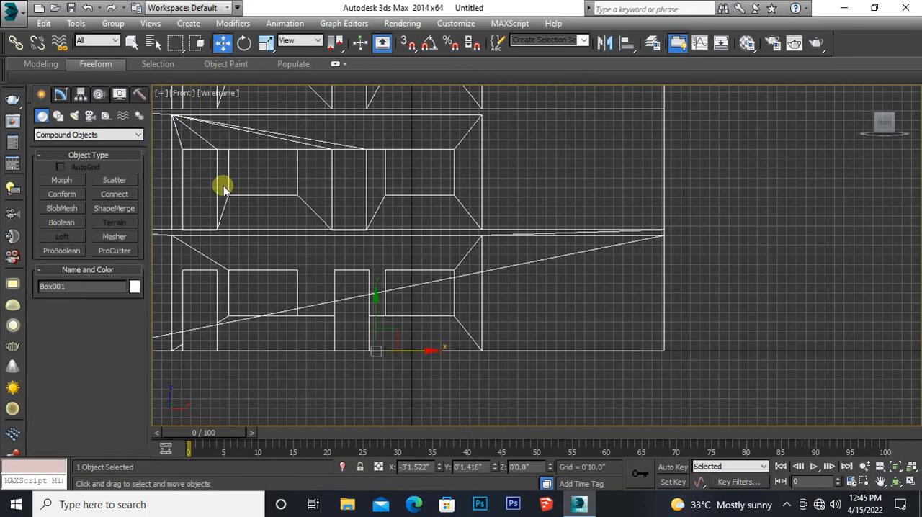
# Step: Convert the building block to an Editable Poly
pyautogui.moveTo(220, 184); pyautogui.dragTo(277, 257, button='middle')
pyautogui.scroll(-5, 267, 250)
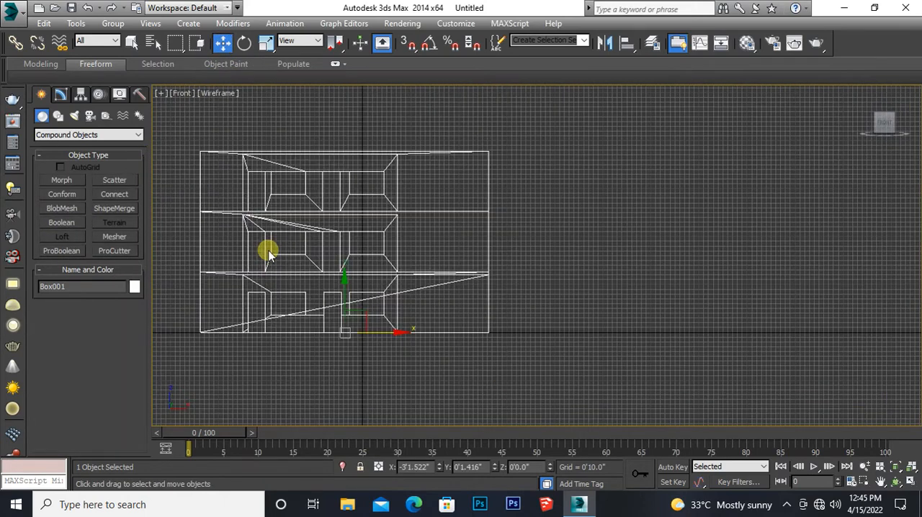
pyautogui.rightClick(222, 210)
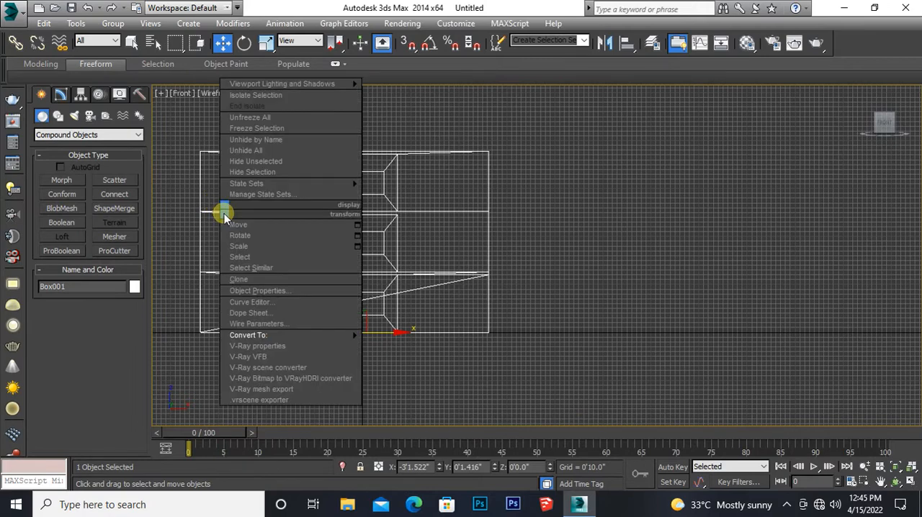
pyautogui.moveTo(315, 334)
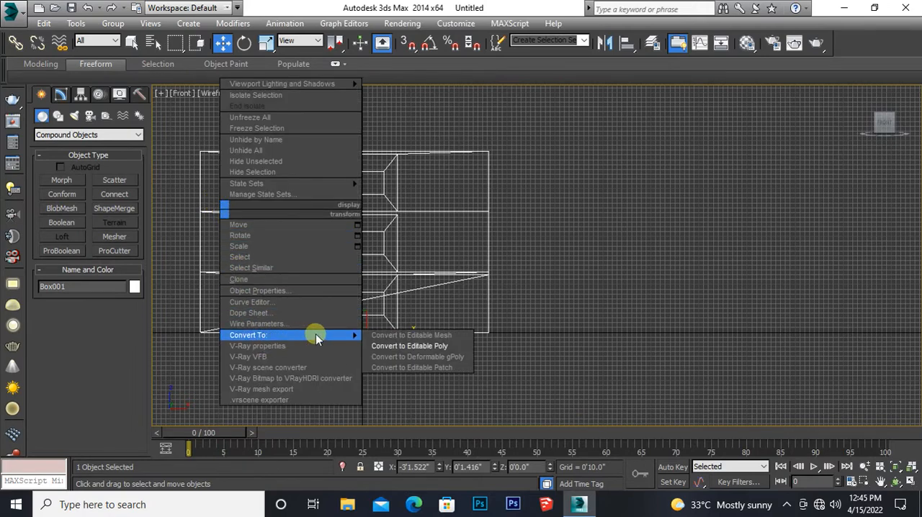
pyautogui.click(382, 347)
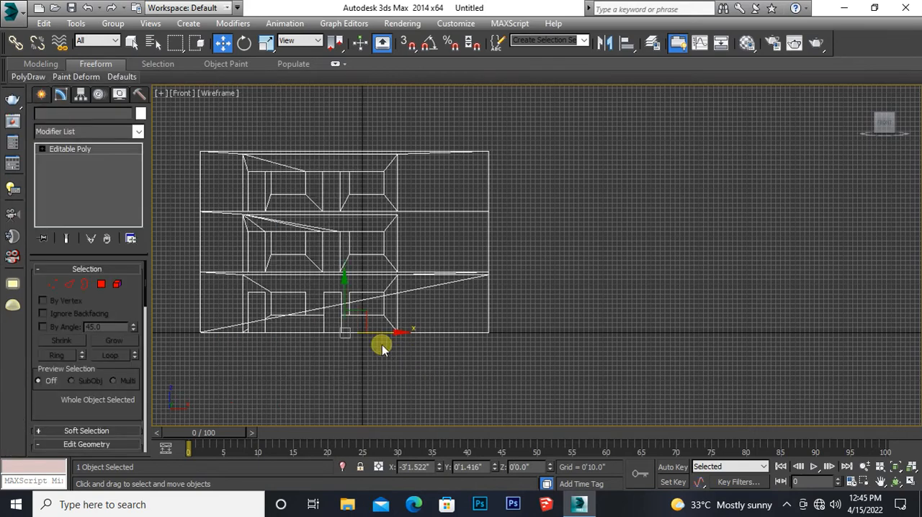
# Step: In the maximized perspective view, enter polygon editing on the building block and clear the existing polygon selection
pyautogui.moveTo(333, 373); pyautogui.dragTo(326, 371, button='middle')
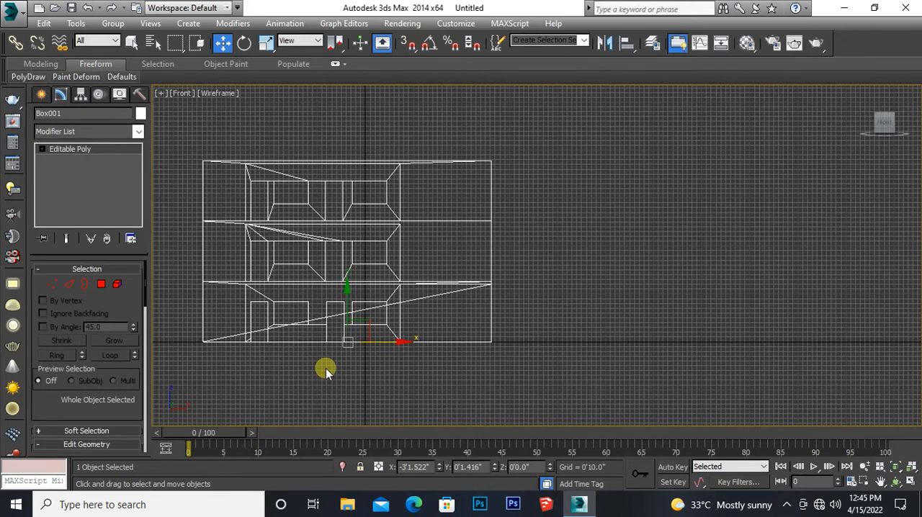
pyautogui.hotkey('alt', 'w')
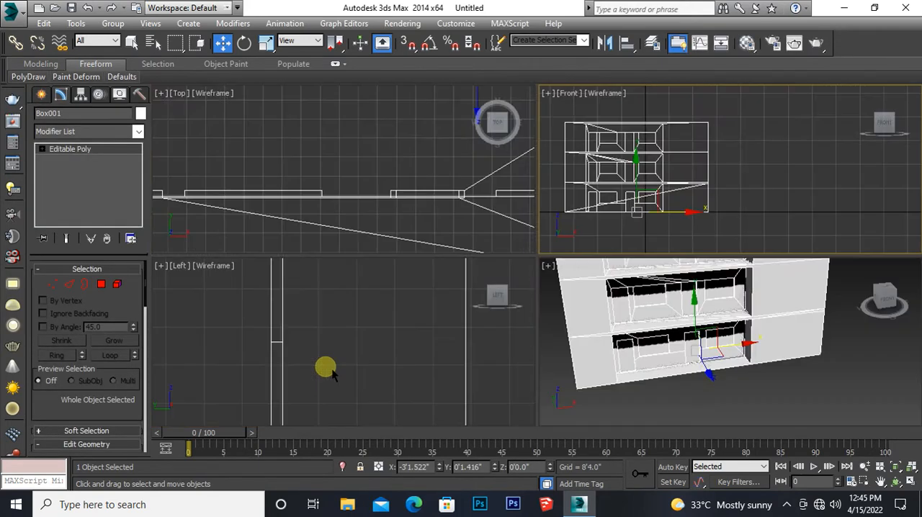
pyautogui.moveTo(639, 327); pyautogui.dragTo(621, 346, button='middle')
pyautogui.hotkey('alt', 'w')
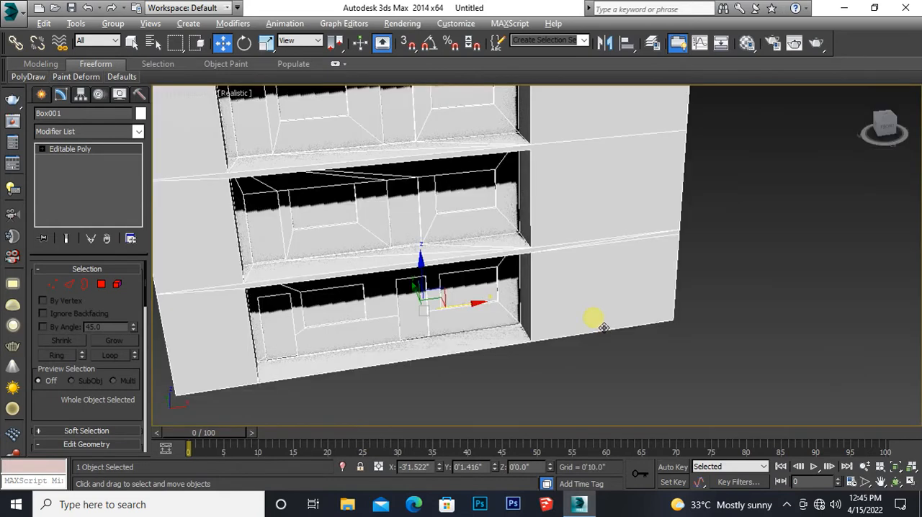
pyautogui.keyDown('alt'); pyautogui.moveTo(366, 314); pyautogui.dragTo(352, 268, button='middle'); pyautogui.keyUp('alt')
pyautogui.keyDown('alt'); pyautogui.moveTo(307, 277); pyautogui.dragTo(354, 319, button='middle'); pyautogui.keyUp('alt')
pyautogui.keyDown('alt'); pyautogui.moveTo(330, 274); pyautogui.dragTo(339, 303, button='middle'); pyautogui.keyUp('alt')
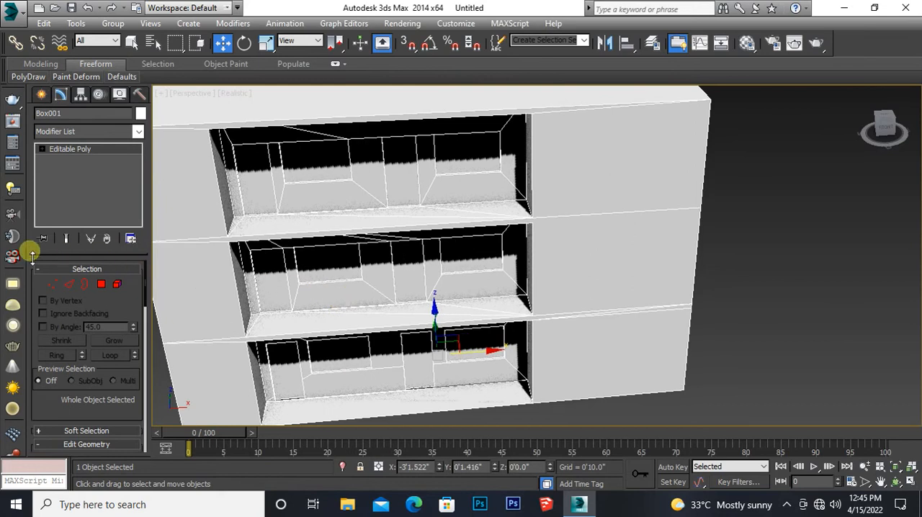
pyautogui.click(101, 285)
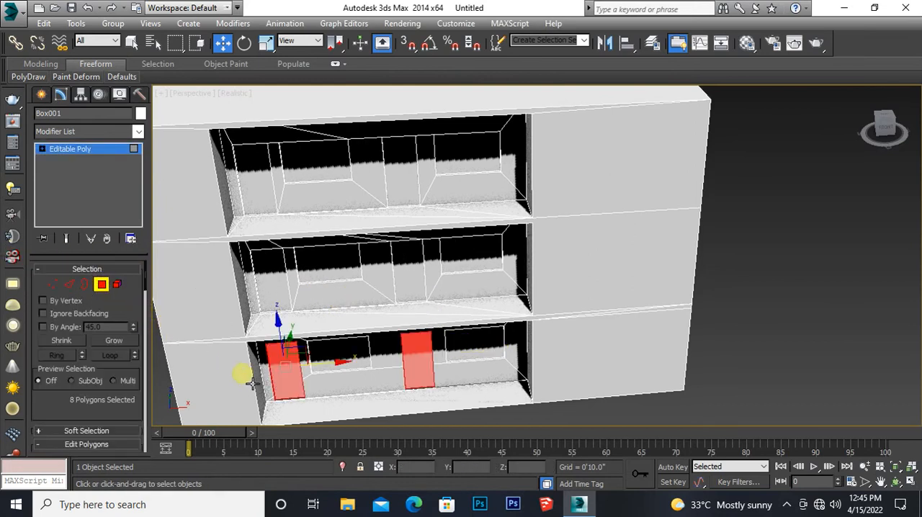
pyautogui.keyDown('alt'); pyautogui.moveTo(367, 400); pyautogui.dragTo(397, 372, button='middle'); pyautogui.keyUp('alt')
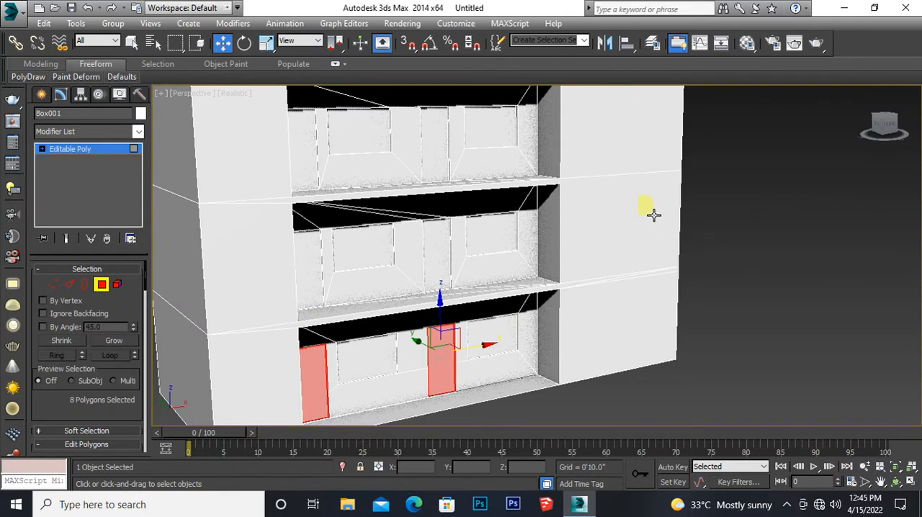
pyautogui.click(709, 191)
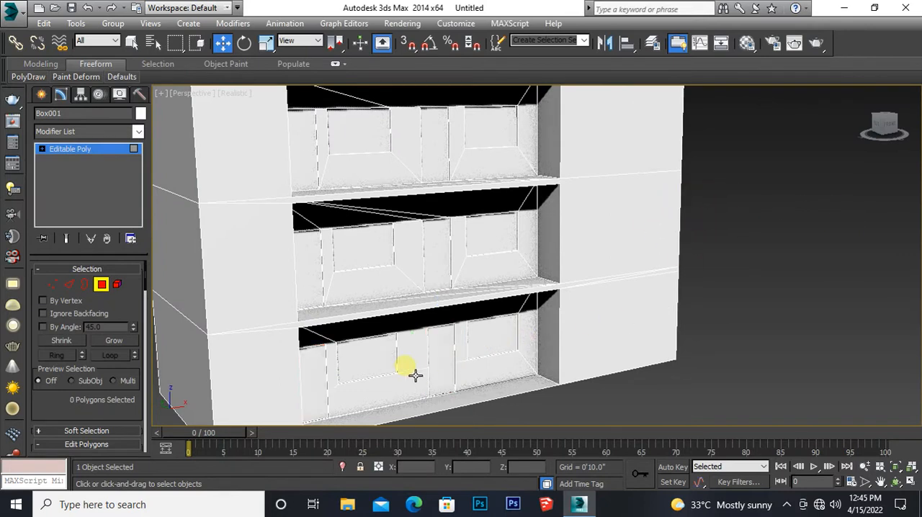
# Step: Select the two door polygons and two window polygons in the ground floor's recessed wall
pyautogui.moveTo(412, 375); pyautogui.dragTo(408, 310, button='middle')
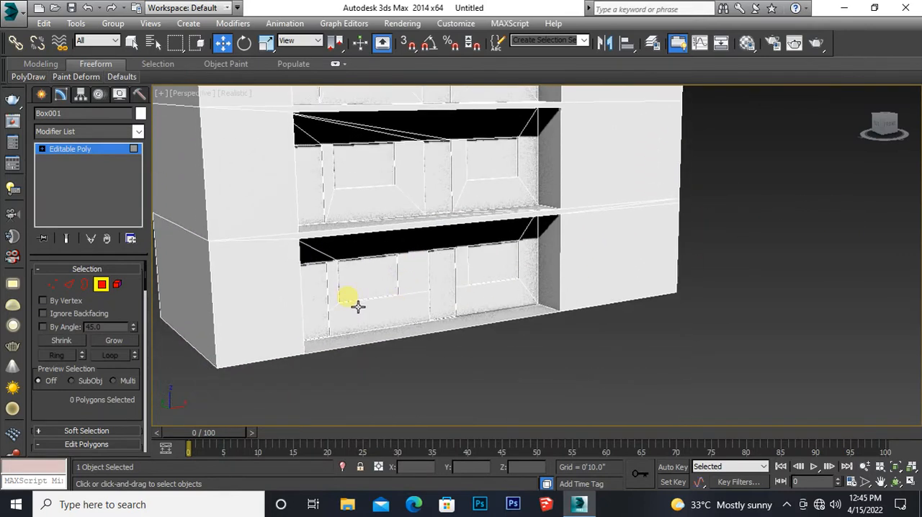
pyautogui.click(318, 296)
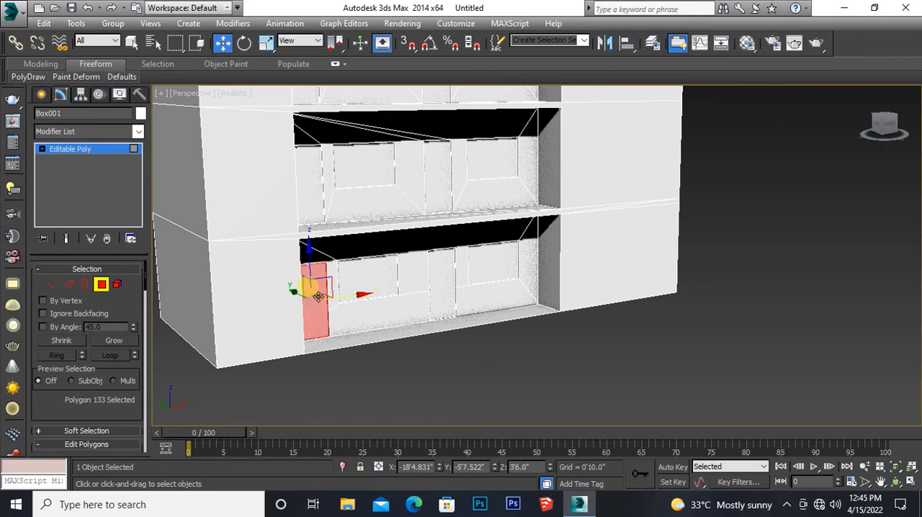
pyautogui.keyDown('ctrl'); pyautogui.click(368, 279); pyautogui.keyUp('ctrl')
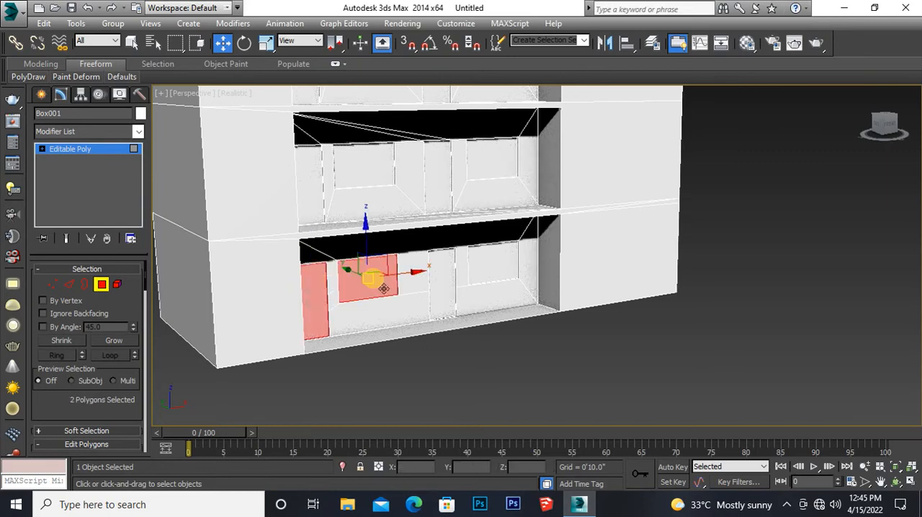
pyautogui.keyDown('ctrl'); pyautogui.click(450, 279); pyautogui.keyUp('ctrl')
pyautogui.keyDown('ctrl'); pyautogui.click(493, 267); pyautogui.keyUp('ctrl')
# Step: Add the middle floor's two door and two window polygons to the selection, leaving out the wall sliver beside the second door
pyautogui.moveTo(498, 274); pyautogui.dragTo(479, 319, button='middle')
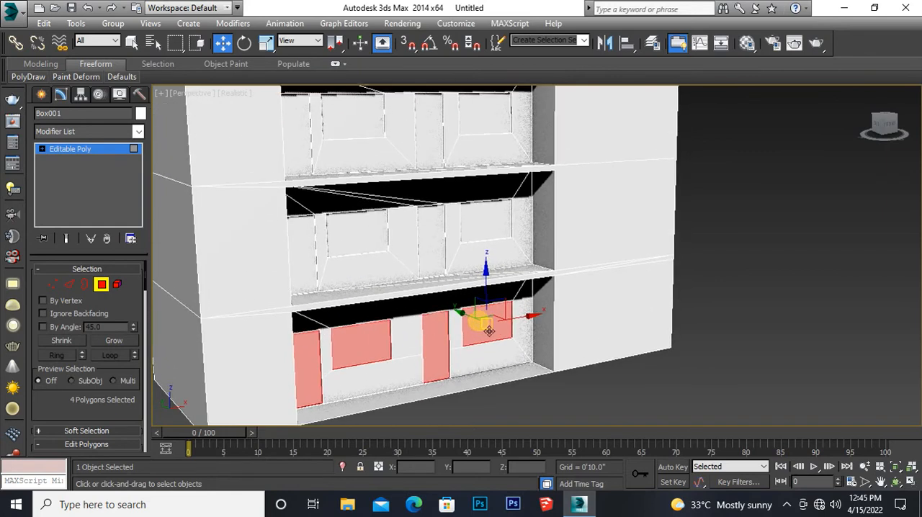
pyautogui.keyDown('ctrl'); pyautogui.click(319, 261); pyautogui.keyUp('ctrl')
pyautogui.keyDown('ctrl'); pyautogui.click(352, 237); pyautogui.keyUp('ctrl')
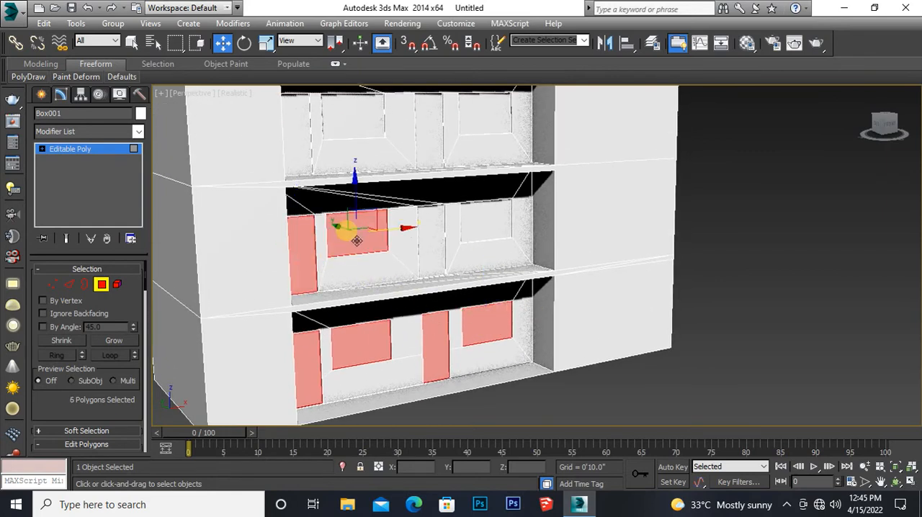
pyautogui.keyDown('ctrl'); pyautogui.click(450, 224); pyautogui.keyUp('ctrl')
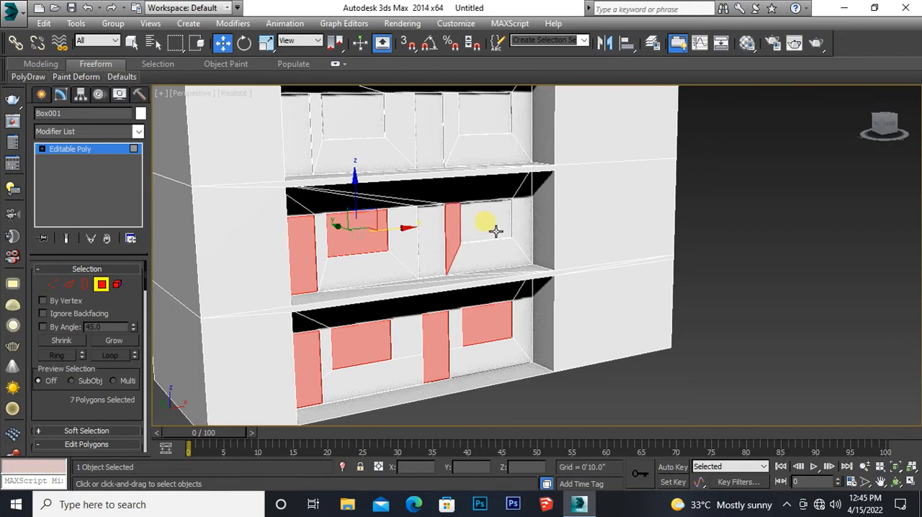
pyautogui.keyDown('ctrl'); pyautogui.click(484, 220); pyautogui.keyUp('ctrl')
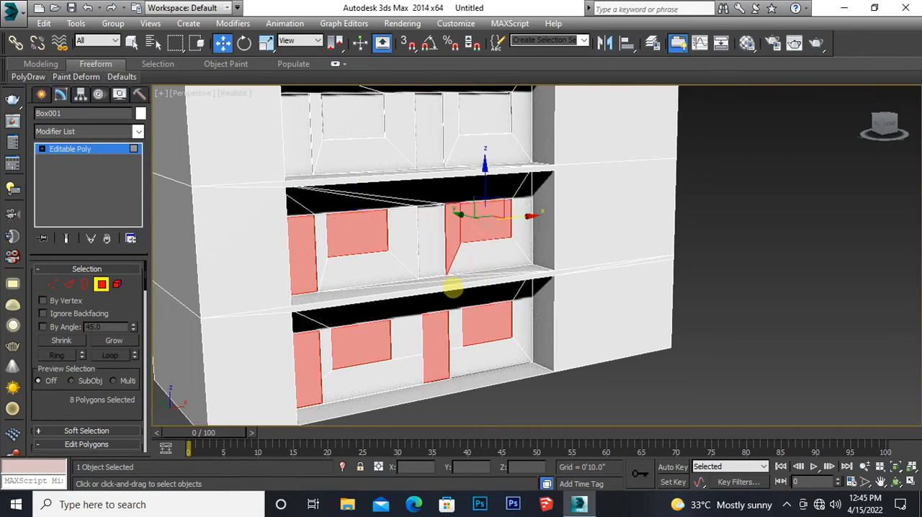
pyautogui.hotkey('ctrl', 'x')
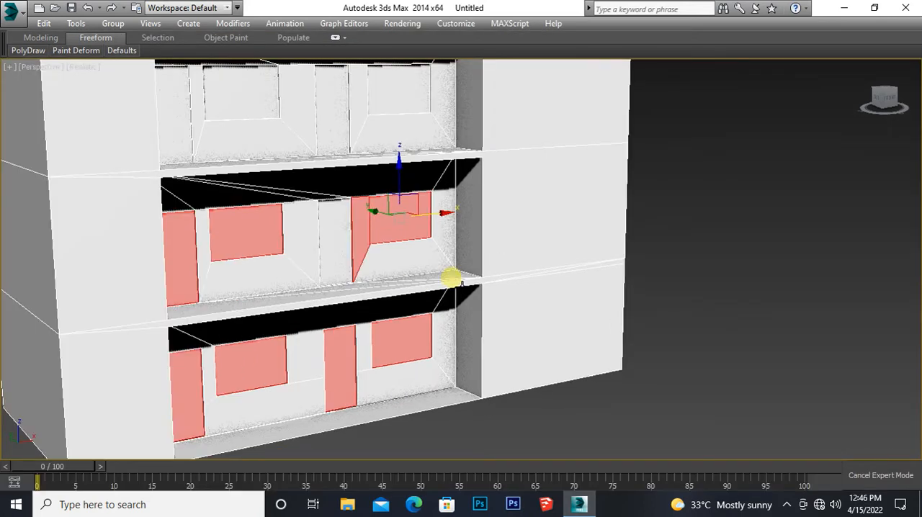
pyautogui.hotkey('ctrl', 'x')
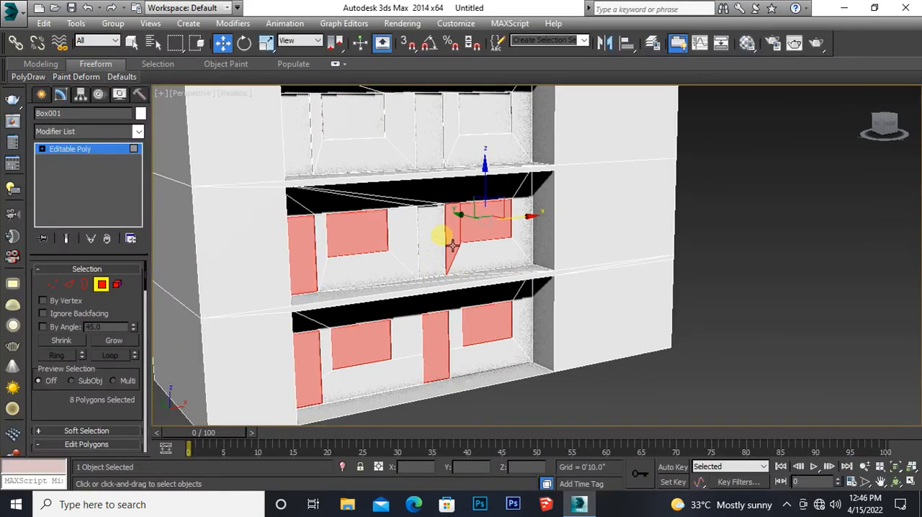
pyautogui.keyDown('alt'); pyautogui.click(455, 247); pyautogui.keyUp('alt')
pyautogui.keyDown('alt'); pyautogui.click(454, 248); pyautogui.keyUp('alt')
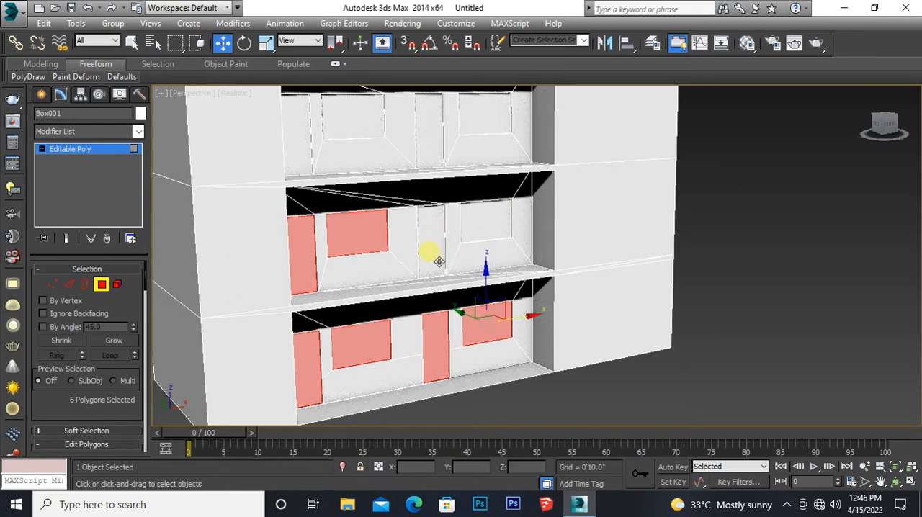
pyautogui.keyDown('ctrl'); pyautogui.click(439, 261); pyautogui.keyUp('ctrl')
pyautogui.keyDown('ctrl'); pyautogui.click(492, 228); pyautogui.keyUp('ctrl')
# Step: Add the top floor's two door and two window polygons to the selection
pyautogui.moveTo(492, 228); pyautogui.dragTo(498, 316, button='middle')
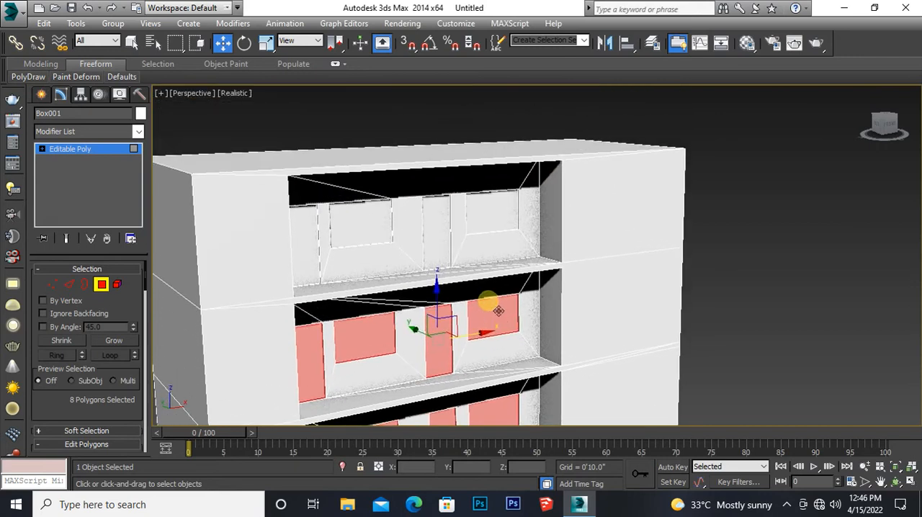
pyautogui.keyDown('ctrl'); pyautogui.click(317, 244); pyautogui.keyUp('ctrl')
pyautogui.keyDown('ctrl'); pyautogui.click(363, 232); pyautogui.keyUp('ctrl')
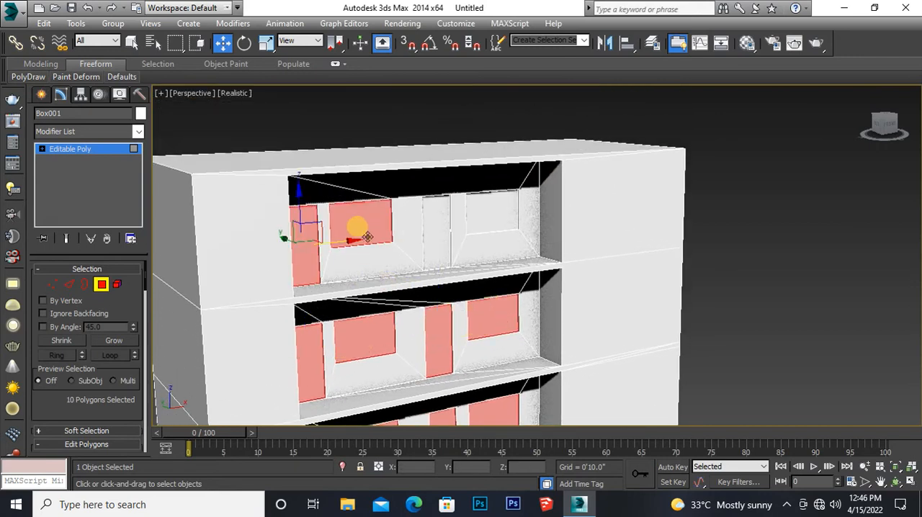
pyautogui.keyDown('ctrl'); pyautogui.click(442, 231); pyautogui.keyUp('ctrl')
pyautogui.keyDown('ctrl'); pyautogui.click(489, 213); pyautogui.keyUp('ctrl')
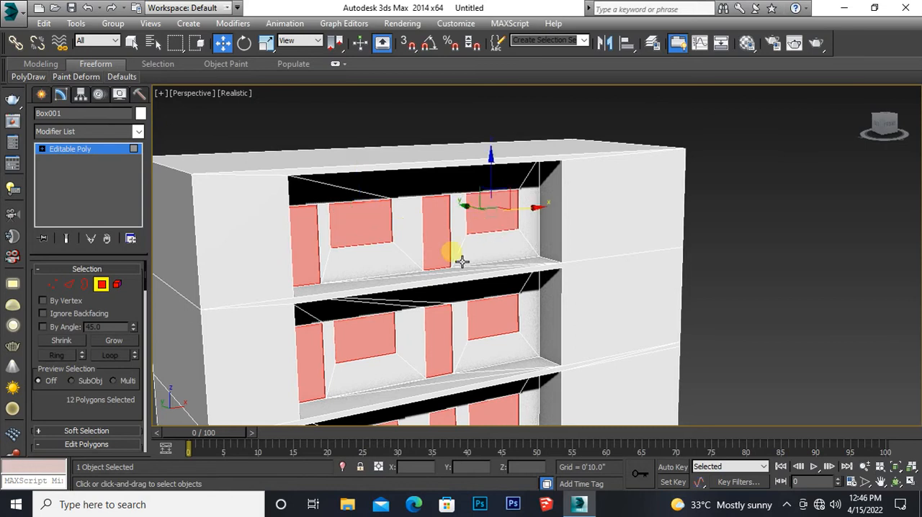
# Step: Delete the selected door and window polygons on all three floors to open up the recessed wall, and leave polygon editing
pyautogui.scroll(-5, 408, 289)
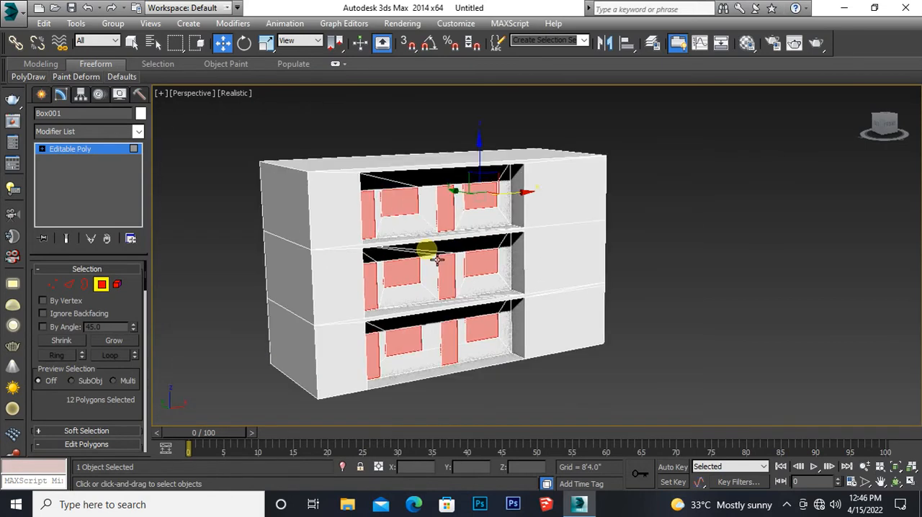
pyautogui.hotkey('ctrl', 'd')
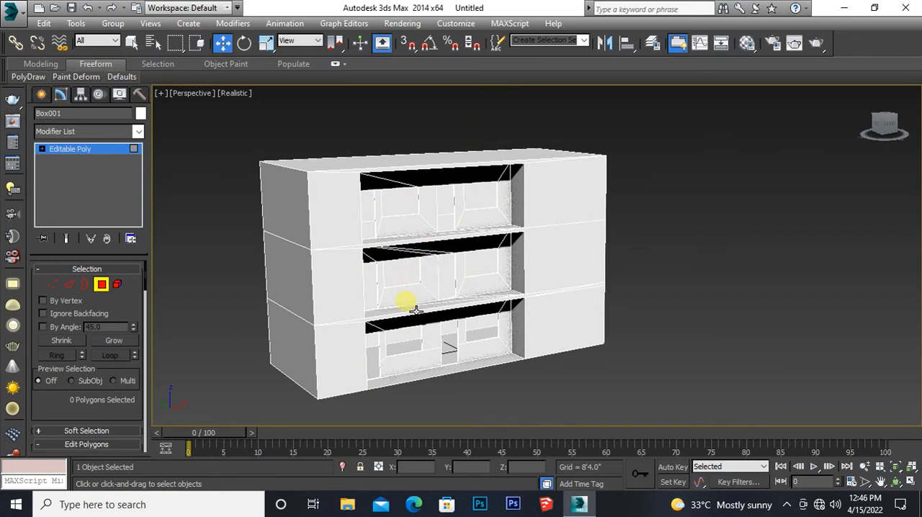
pyautogui.click(101, 152)
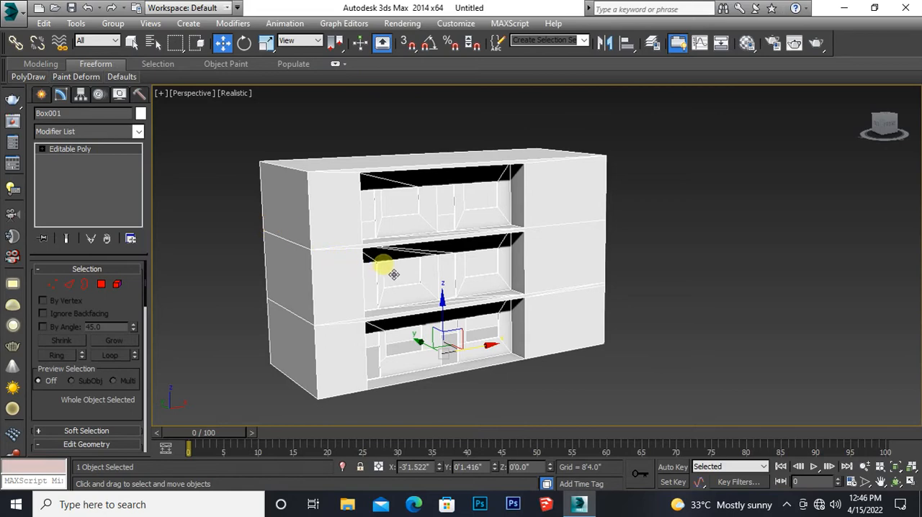
pyautogui.keyDown('alt'); pyautogui.moveTo(415, 282); pyautogui.dragTo(399, 311, button='middle'); pyautogui.keyUp('alt')
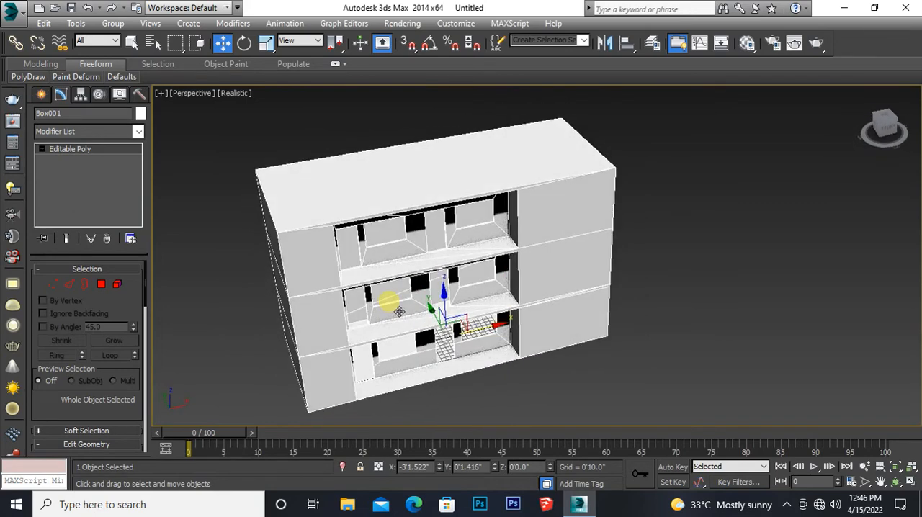
pyautogui.scroll(4, 399, 311)
pyautogui.moveTo(378, 307)
pyautogui.keyDown('alt'); pyautogui.mouseDown(button='middle')
pyautogui.moveTo(389, 270)
pyautogui.moveTo(359, 233)
pyautogui.moveTo(365, 218)
pyautogui.moveTo(387, 238)
pyautogui.moveTo(392, 280)
pyautogui.moveTo(385, 288)
pyautogui.moveTo(278, 284)
pyautogui.moveTo(383, 296)
pyautogui.mouseUp(button='middle'); pyautogui.keyUp('alt')
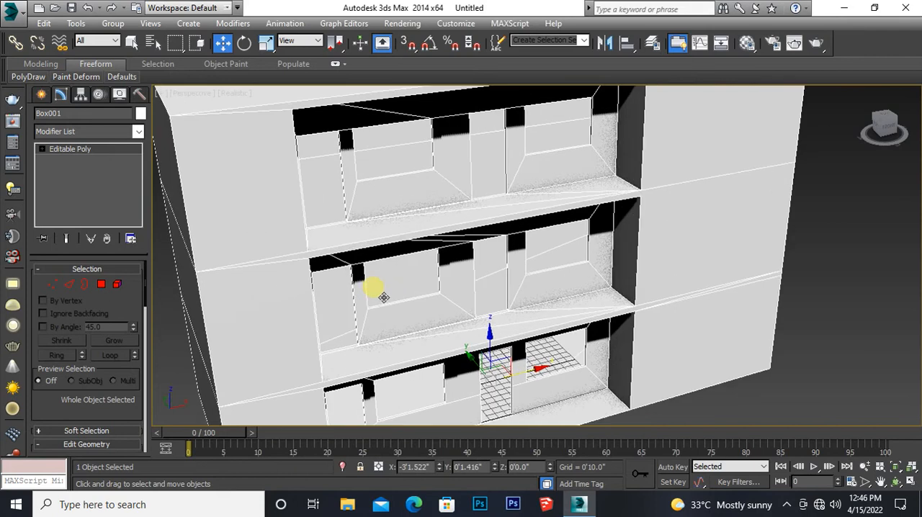
pyautogui.scroll(-4, 384, 296)
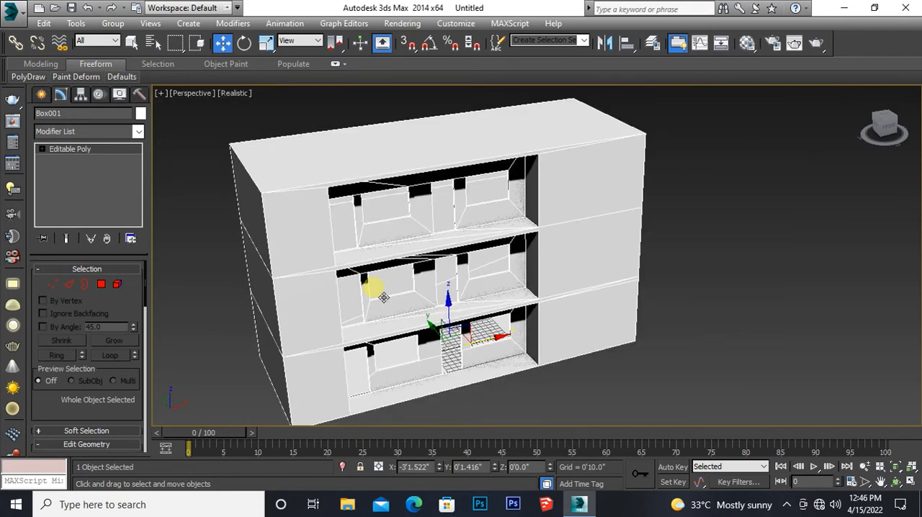
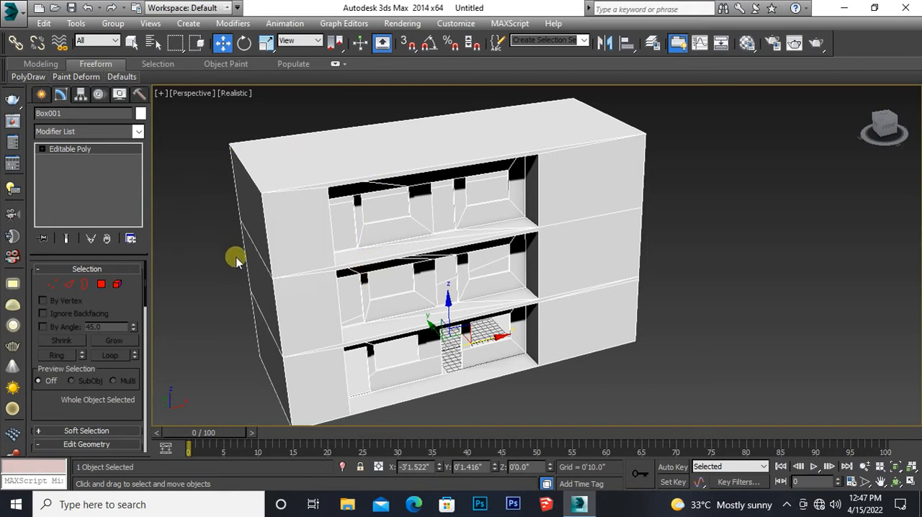
# Step: In the front view, draw a rectangle about 10' by 26'10" snapped to opposite corners of the ground floor's recessed bay
pyautogui.moveTo(237, 258); pyautogui.dragTo(241, 250, button='middle')
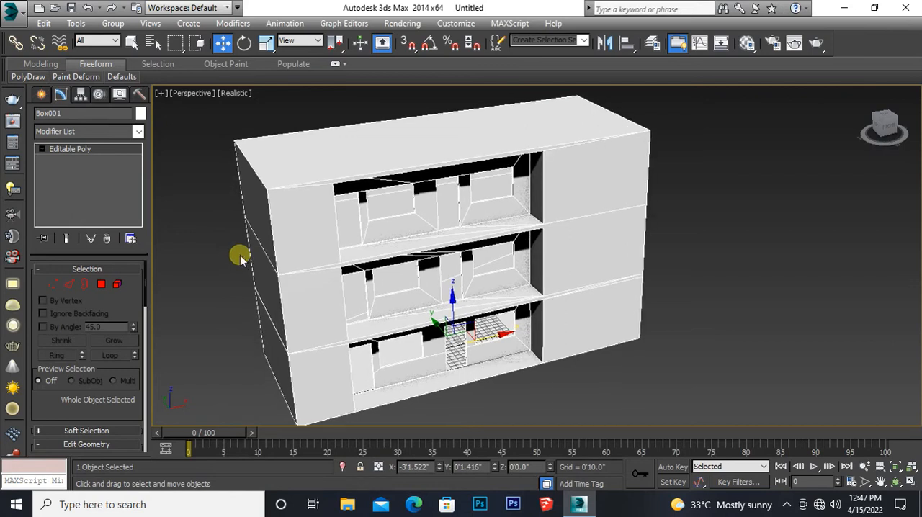
pyautogui.hotkey('alt', 'w')
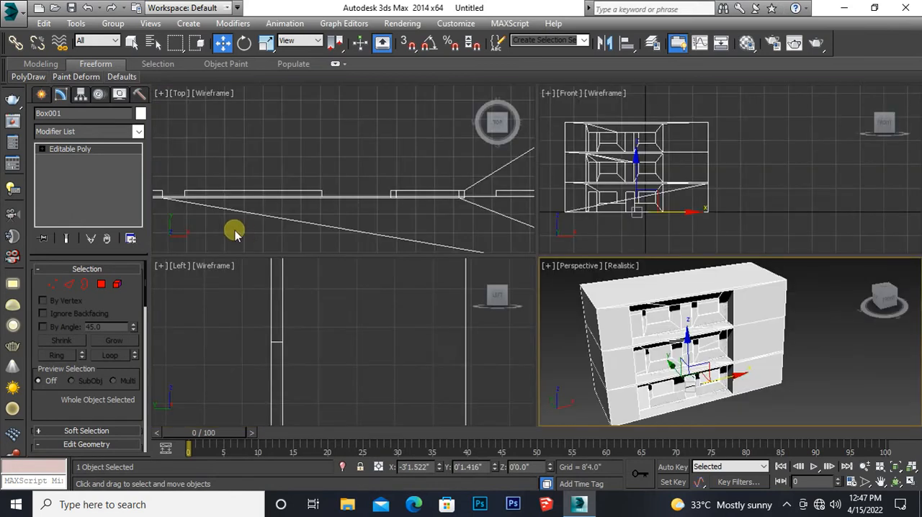
pyautogui.moveTo(623, 173); pyautogui.dragTo(650, 209, button='middle')
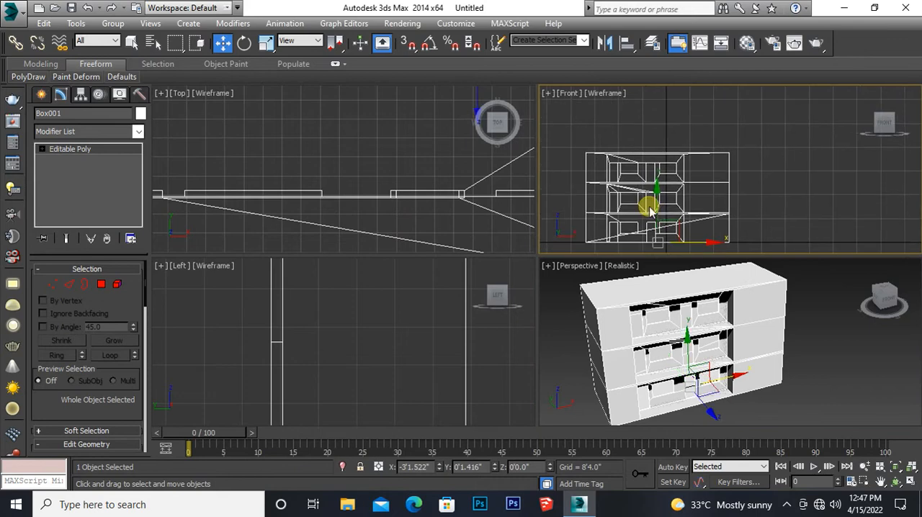
pyautogui.hotkey('alt', 'w')
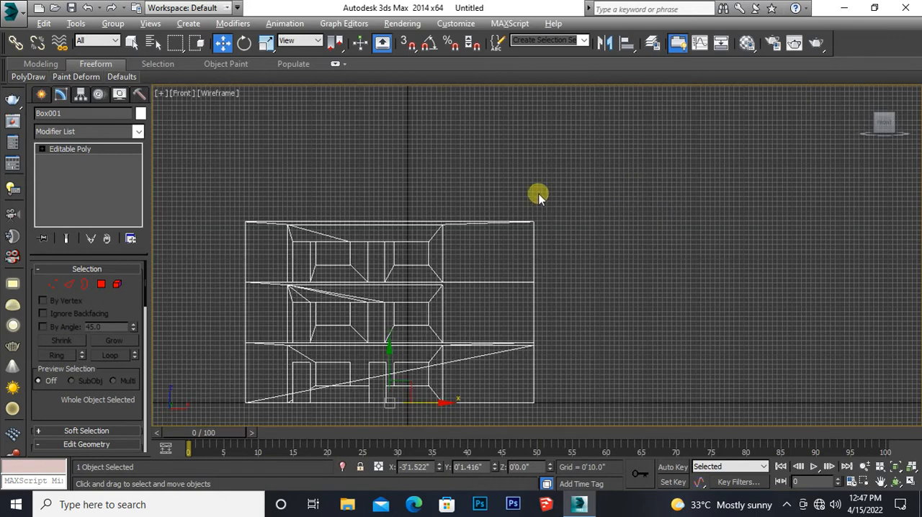
pyautogui.moveTo(309, 333); pyautogui.dragTo(315, 277, button='middle')
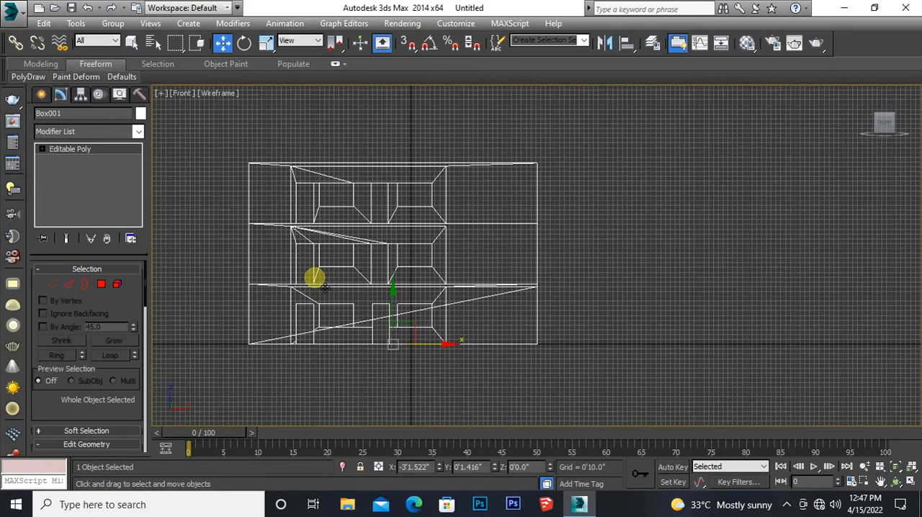
pyautogui.scroll(2, 314, 277)
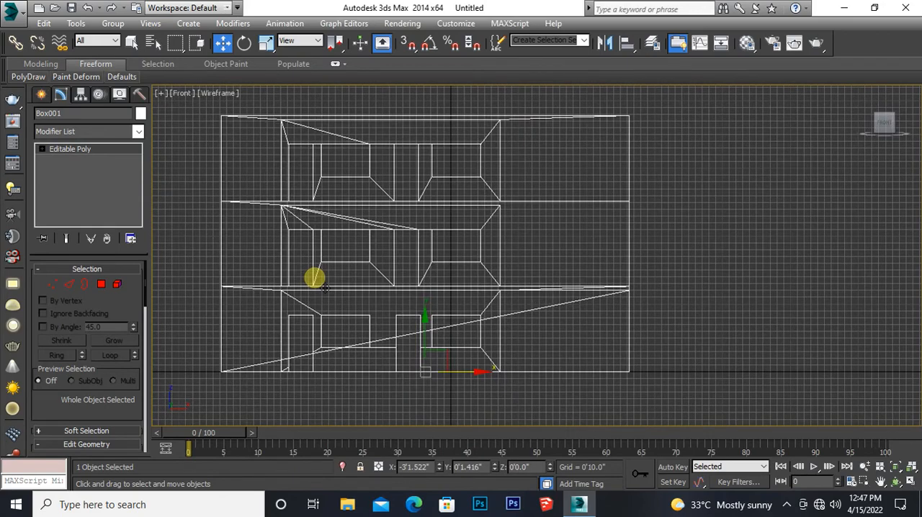
pyautogui.scroll(3, 315, 277)
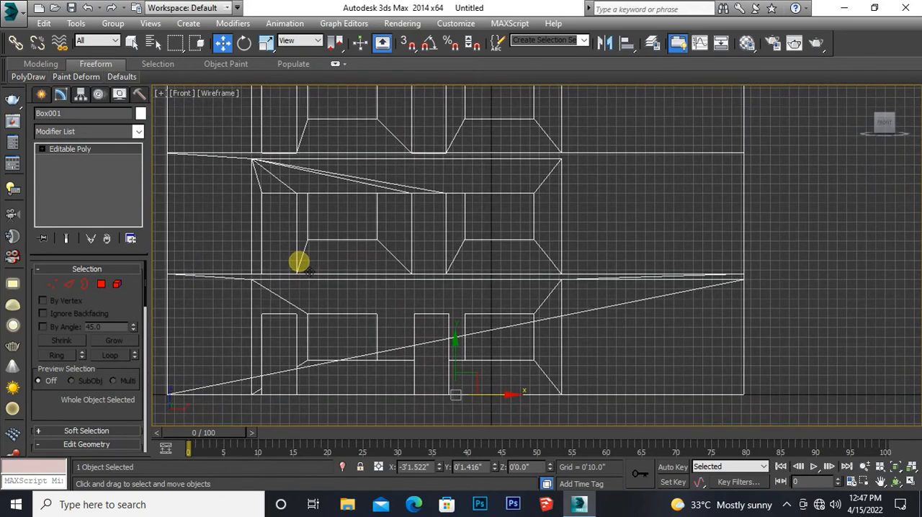
pyautogui.scroll(-2, 309, 272)
pyautogui.moveTo(308, 272); pyautogui.dragTo(280, 263, button='middle')
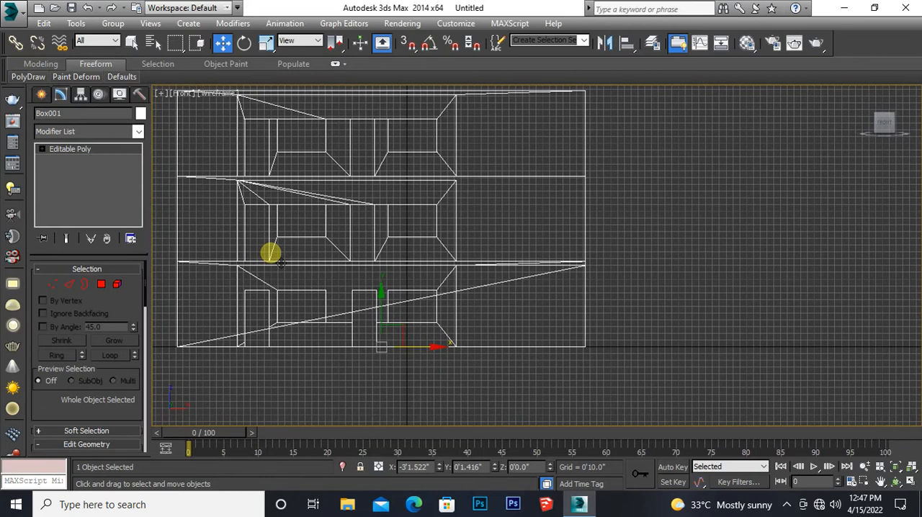
pyautogui.click(42, 94)
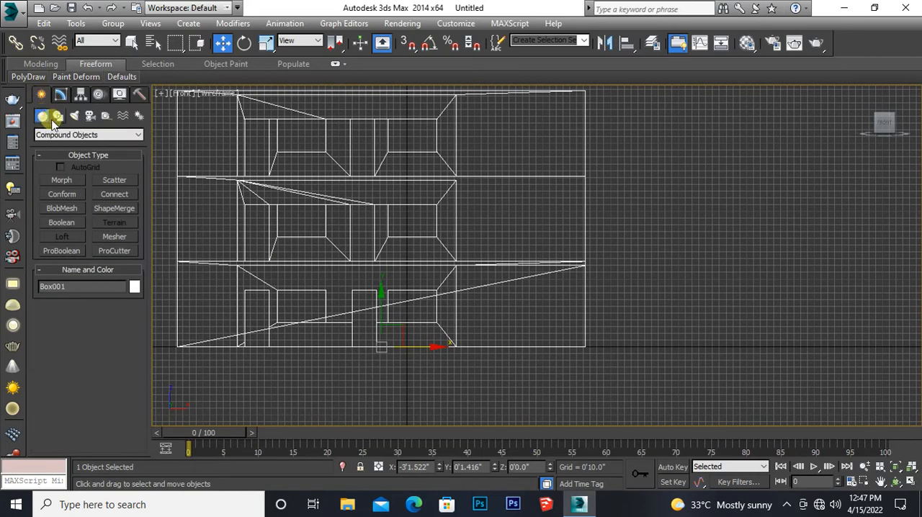
pyautogui.click(59, 116)
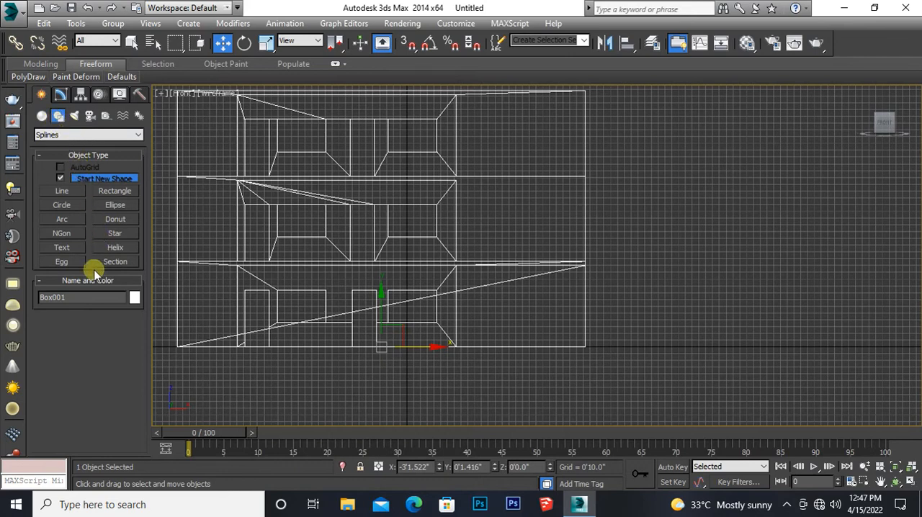
pyautogui.click(108, 190)
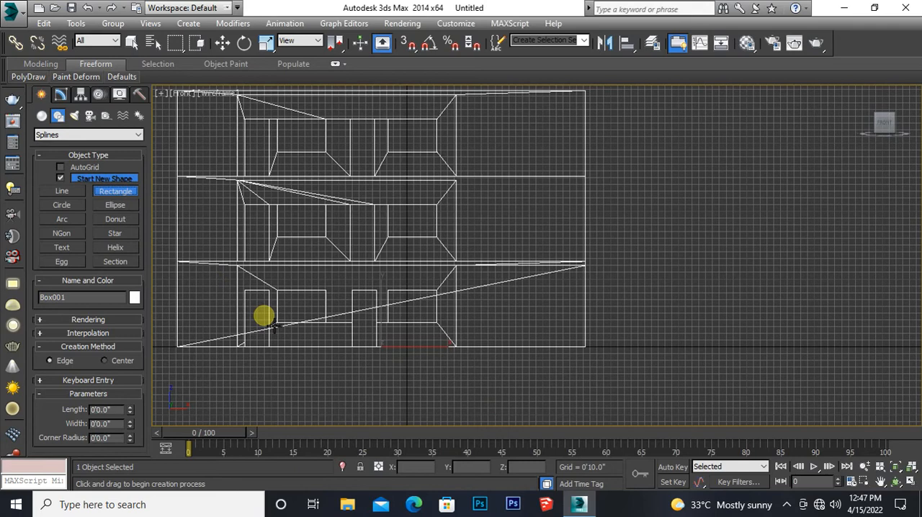
pyautogui.moveTo(273, 326); pyautogui.dragTo(269, 278, button='middle')
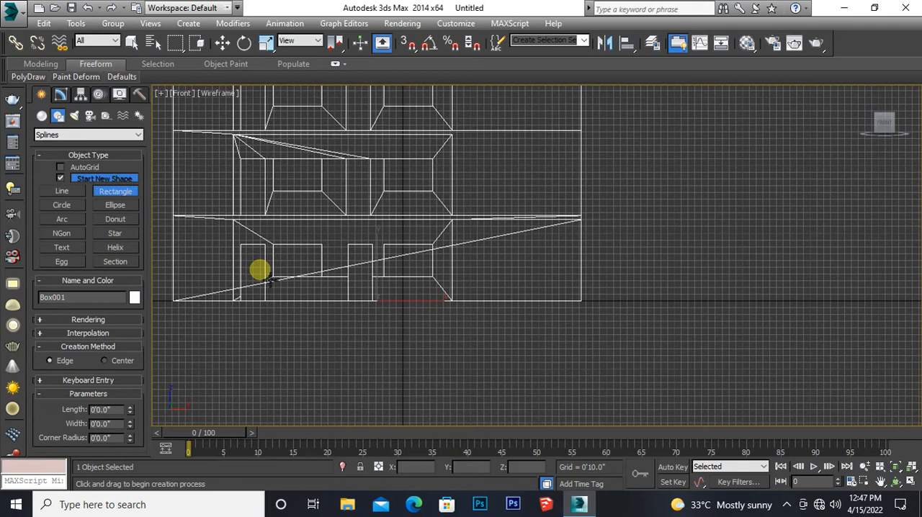
pyautogui.click(407, 43)
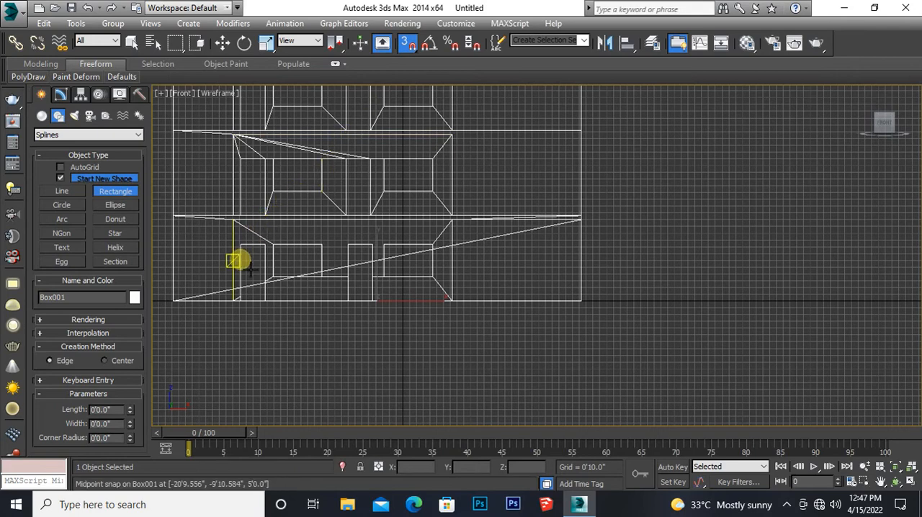
pyautogui.moveTo(233, 219); pyautogui.dragTo(452, 300)
pyautogui.click(406, 43)
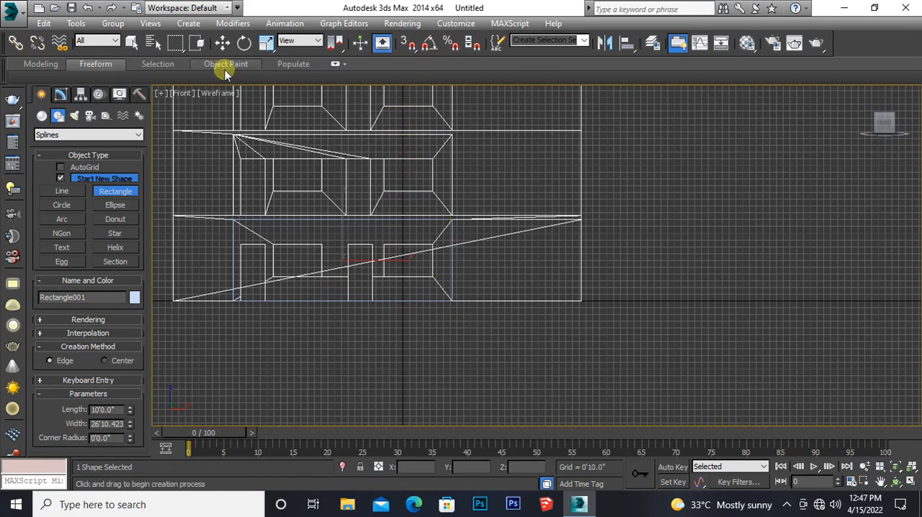
# Step: Set the rectangle's length to 2'6" and its object colour to white
pyautogui.click(61, 95)
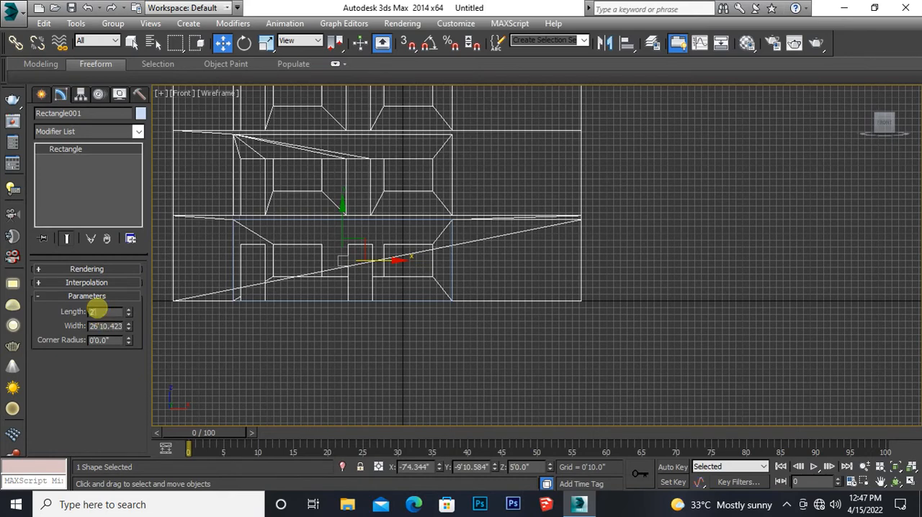
pyautogui.press('Return')
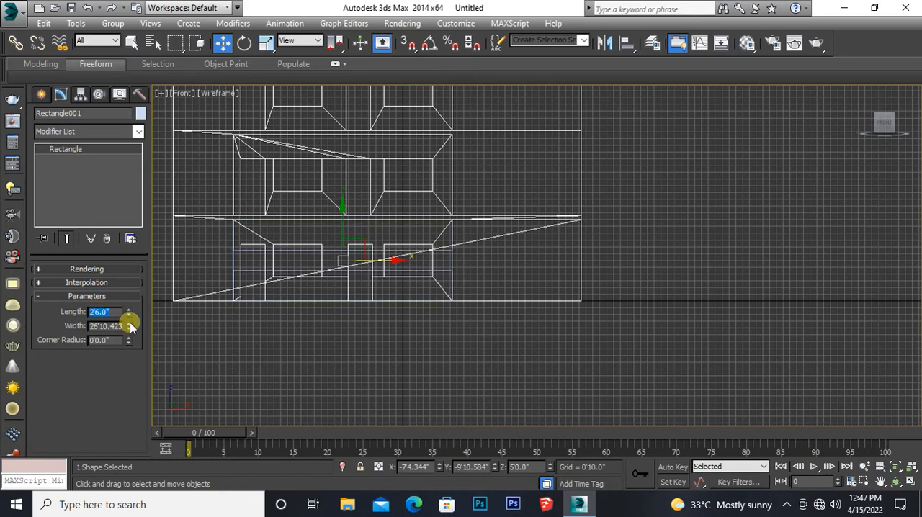
pyautogui.click(140, 113)
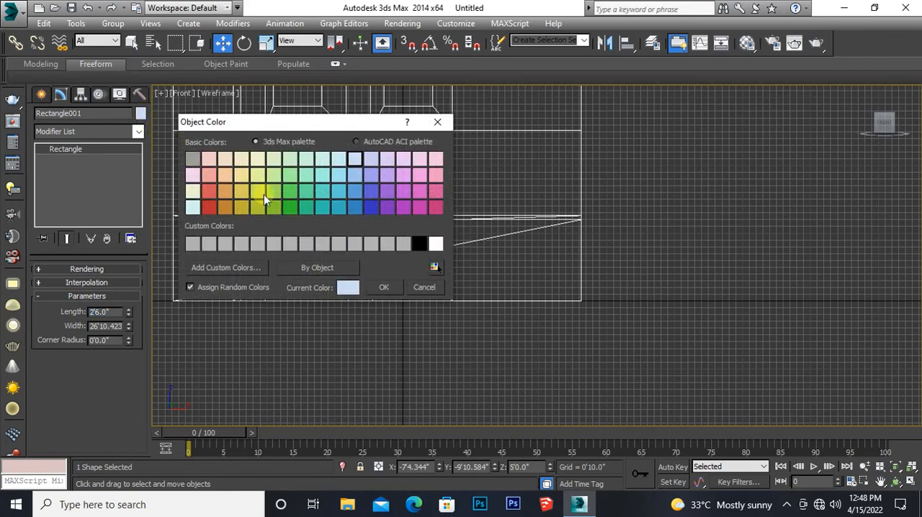
pyautogui.click(436, 244)
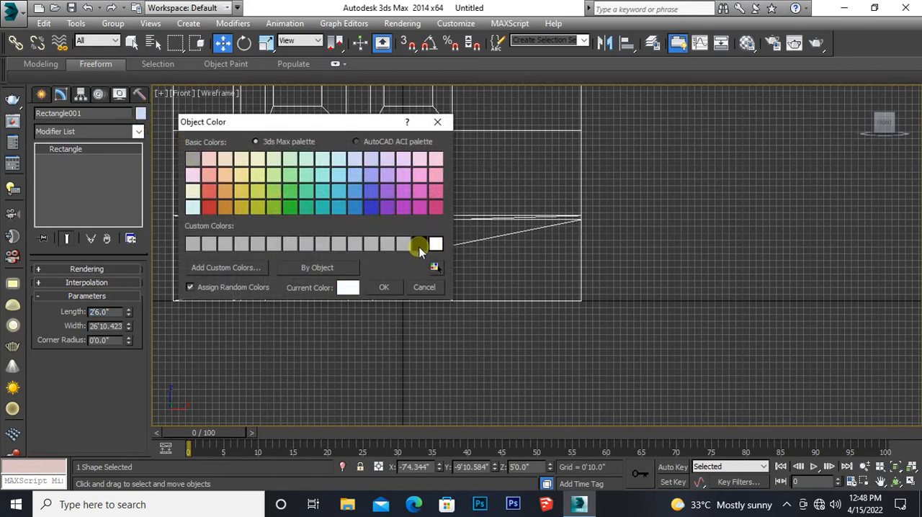
pyautogui.click(384, 287)
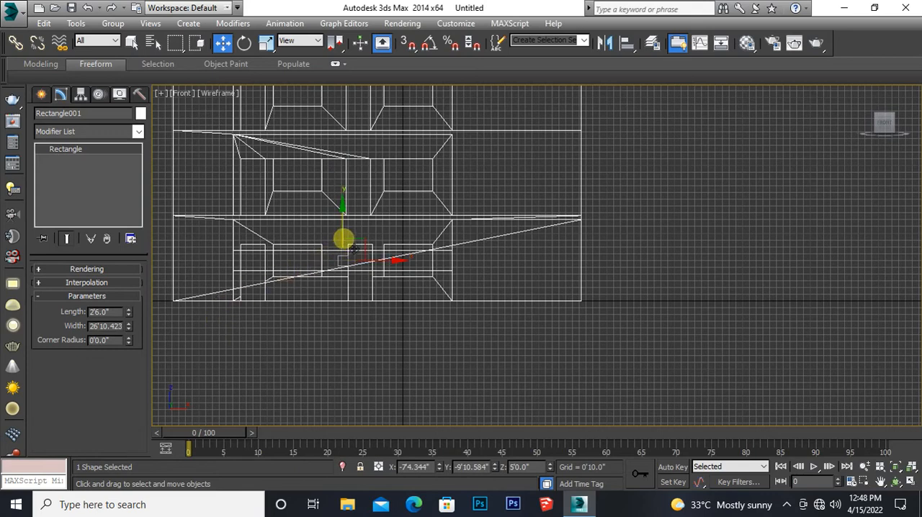
# Step: Move the rectangle down to the base of the ground floor's recessed bay in the front view
pyautogui.moveTo(352, 248); pyautogui.dragTo(348, 276)
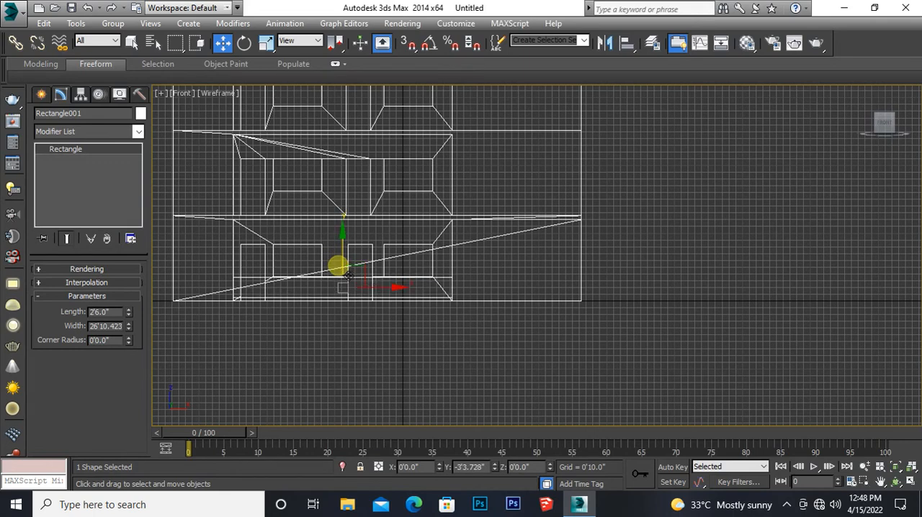
pyautogui.scroll(2, 336, 314)
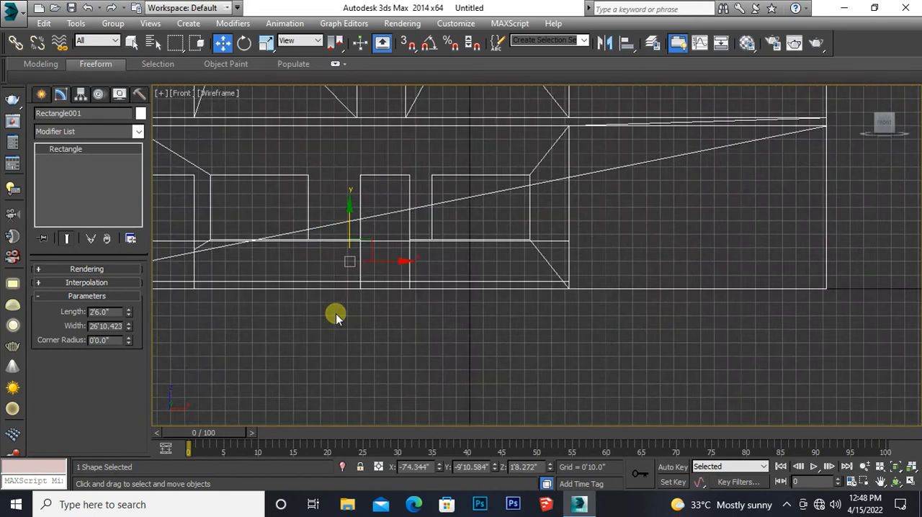
pyautogui.moveTo(355, 211); pyautogui.dragTo(359, 226)
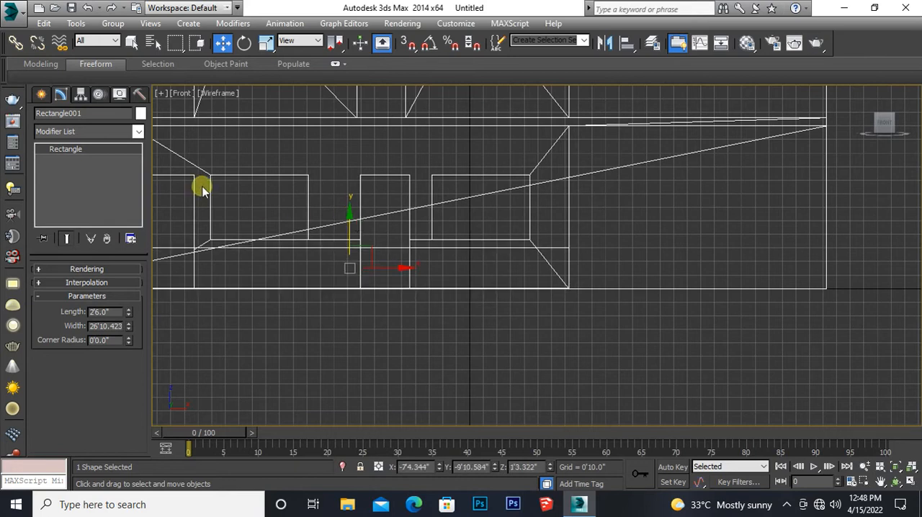
# Step: Apply an Extrude modifier to the rectangle with an amount of 1" to form a thin railing panel
pyautogui.click(137, 133)
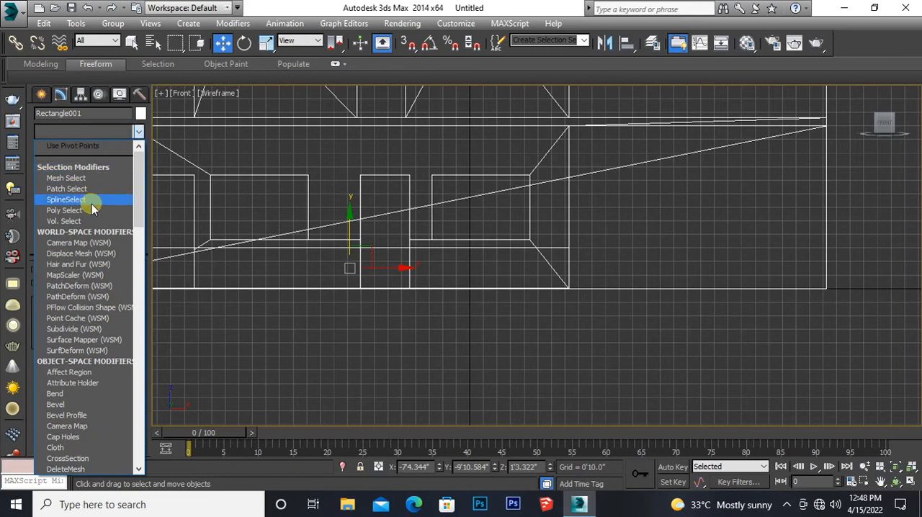
pyautogui.press('e')
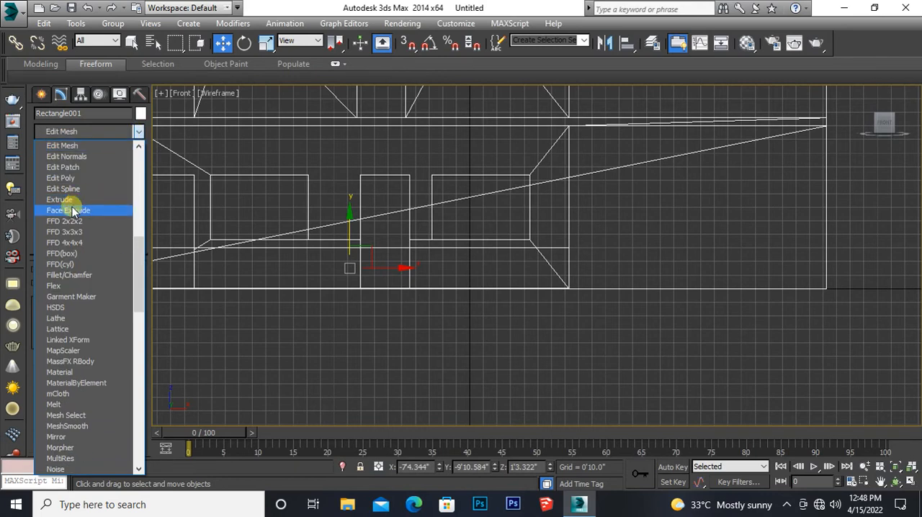
pyautogui.click(71, 199)
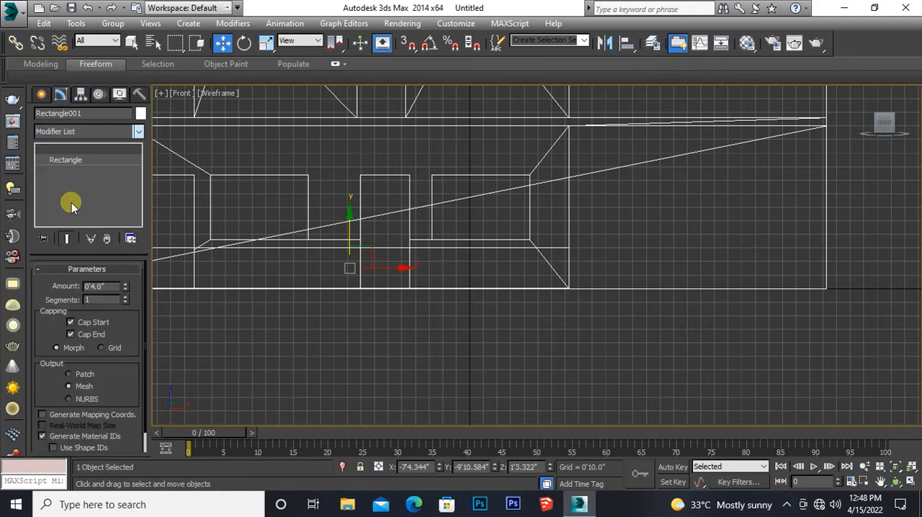
pyautogui.doubleClick(99, 287)
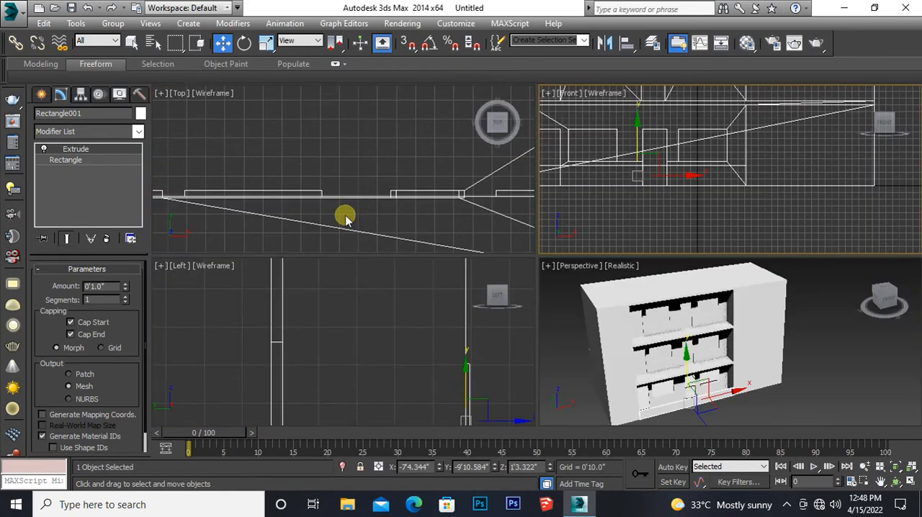
# Step: Move the extruded panel about 1' out in front of the facade in the top view
pyautogui.scroll(-4, 331, 203)
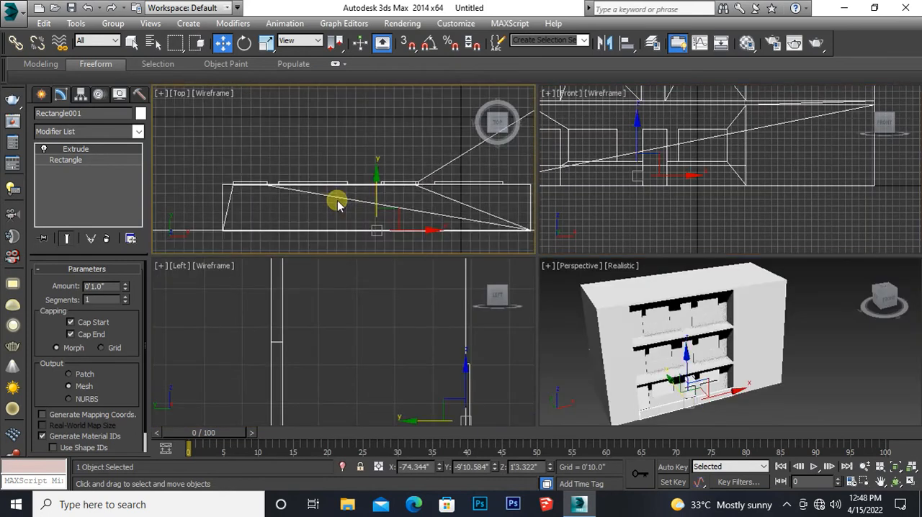
pyautogui.scroll(-2, 337, 202)
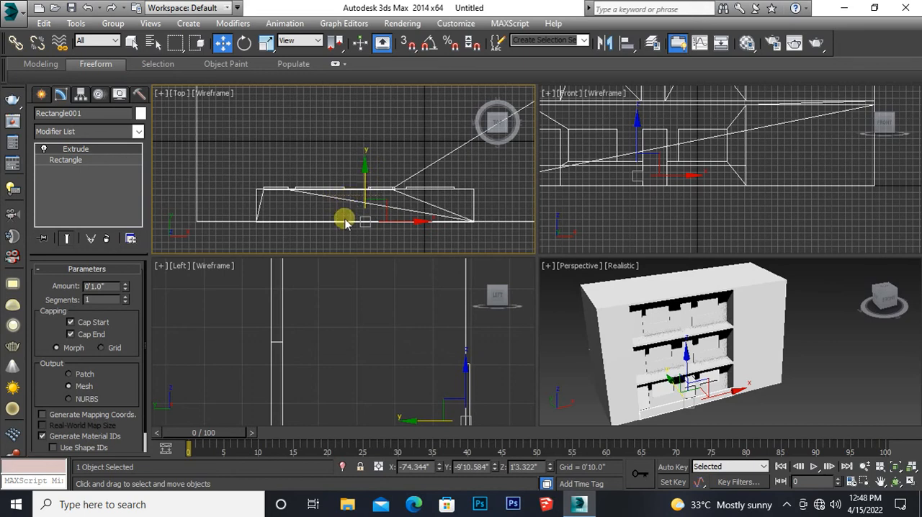
pyautogui.moveTo(339, 226); pyautogui.dragTo(319, 194, button='middle')
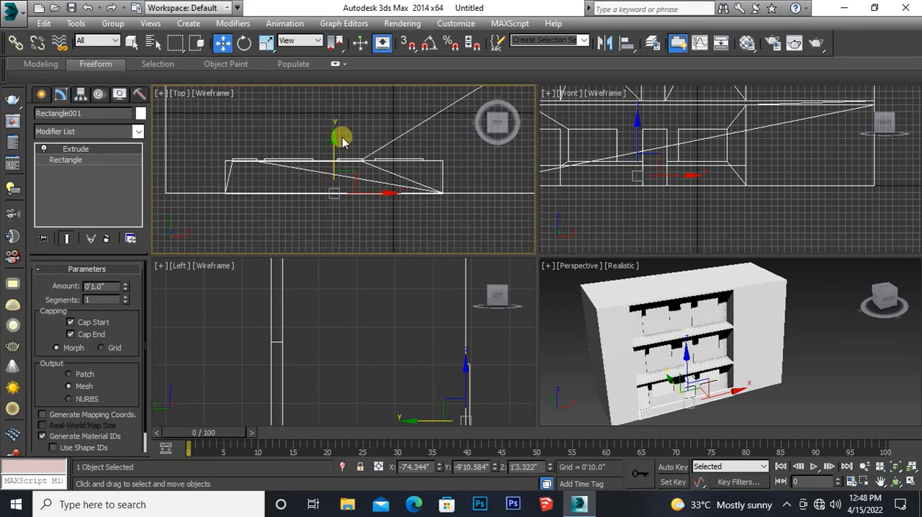
pyautogui.moveTo(344, 147); pyautogui.dragTo(344, 156)
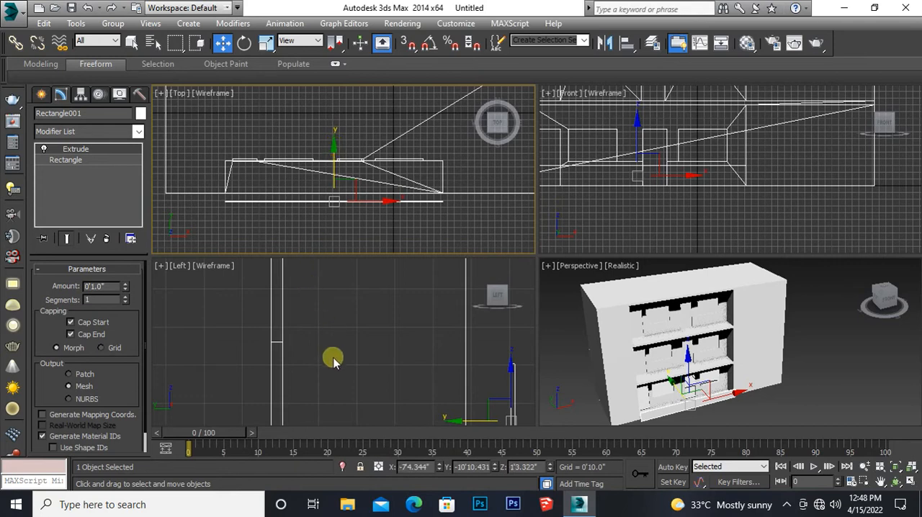
# Step: In the left view, move the panel back flush with the building's front face and lower it slightly onto the ground line
pyautogui.moveTo(329, 360); pyautogui.dragTo(319, 252, button='middle')
pyautogui.scroll(-4, 307, 306)
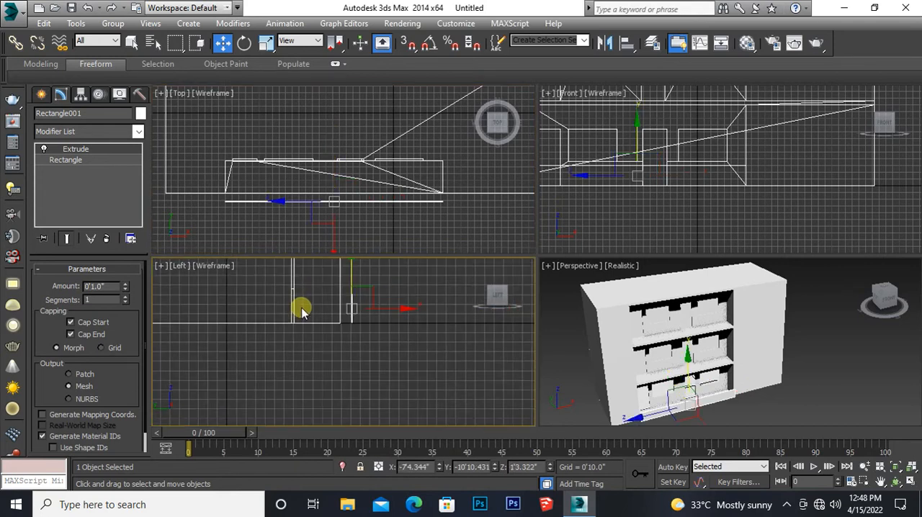
pyautogui.scroll(2, 288, 324)
pyautogui.scroll(4, 311, 332)
pyautogui.moveTo(318, 348); pyautogui.dragTo(238, 317, button='middle')
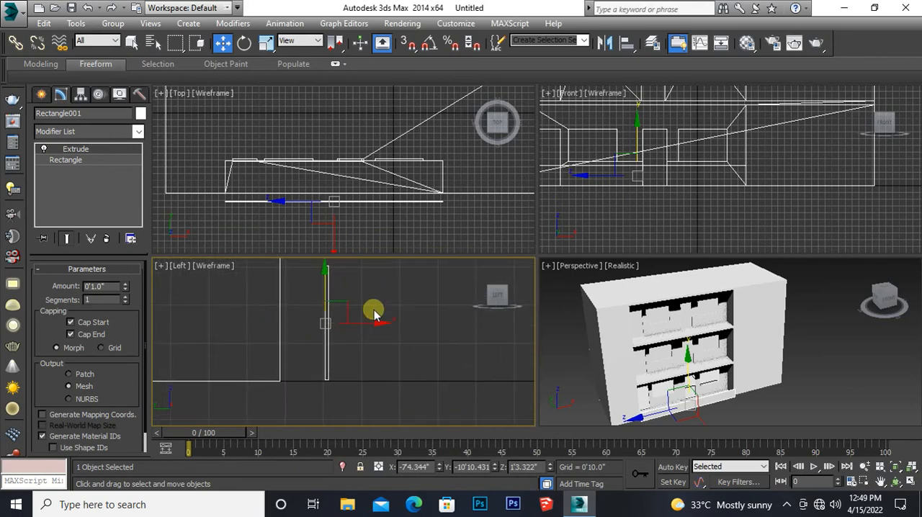
pyautogui.moveTo(373, 317); pyautogui.dragTo(337, 325)
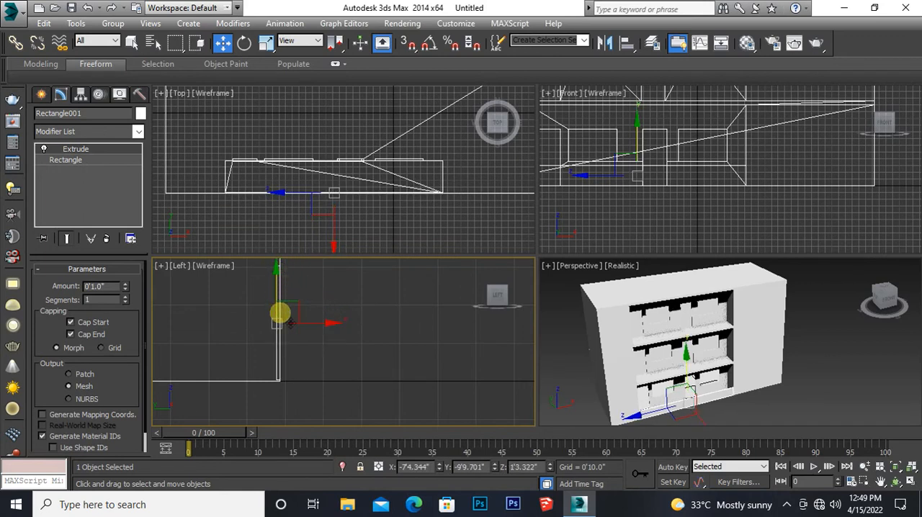
pyautogui.moveTo(282, 337)
pyautogui.mouseDown(button='middle')
pyautogui.moveTo(285, 298)
pyautogui.moveTo(276, 345)
pyautogui.mouseUp(button='middle')
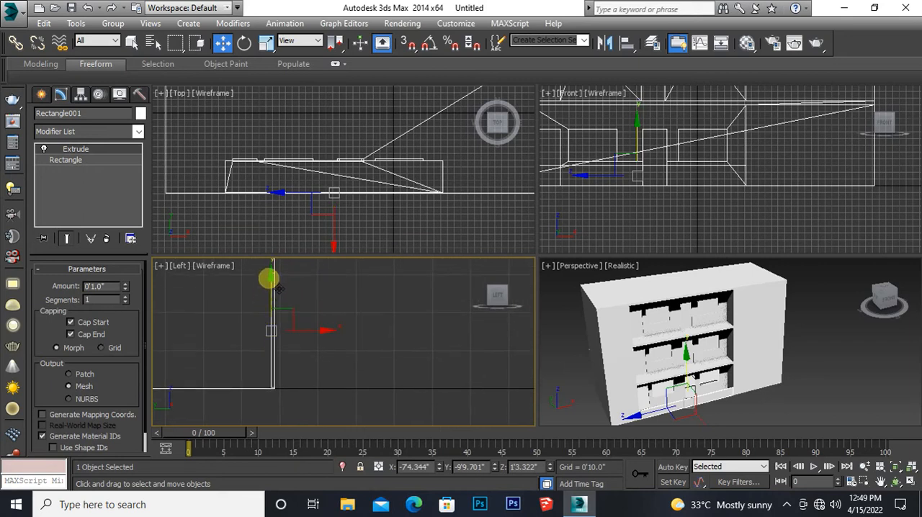
pyautogui.moveTo(278, 288); pyautogui.dragTo(278, 291)
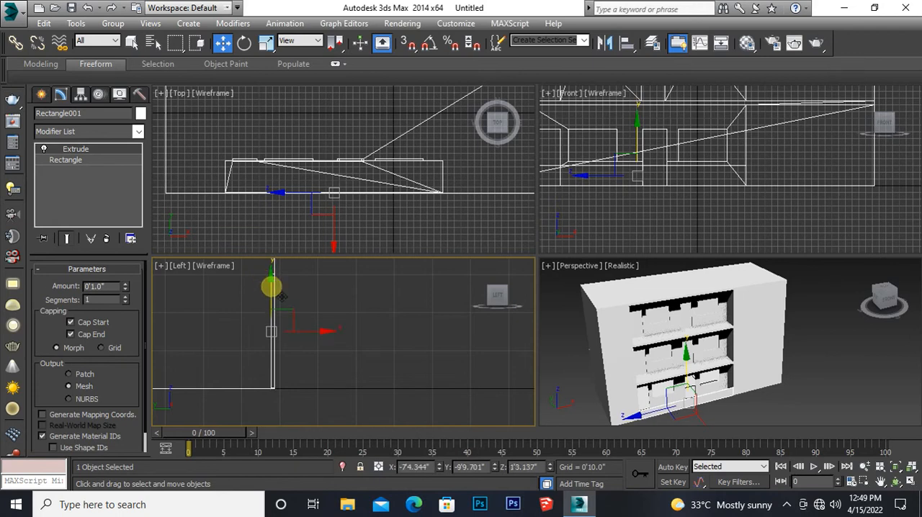
# Step: Extrude the polygon on the underside of the building block by 1'4" to form a plinth
pyautogui.moveTo(293, 350); pyautogui.dragTo(326, 339, button='middle')
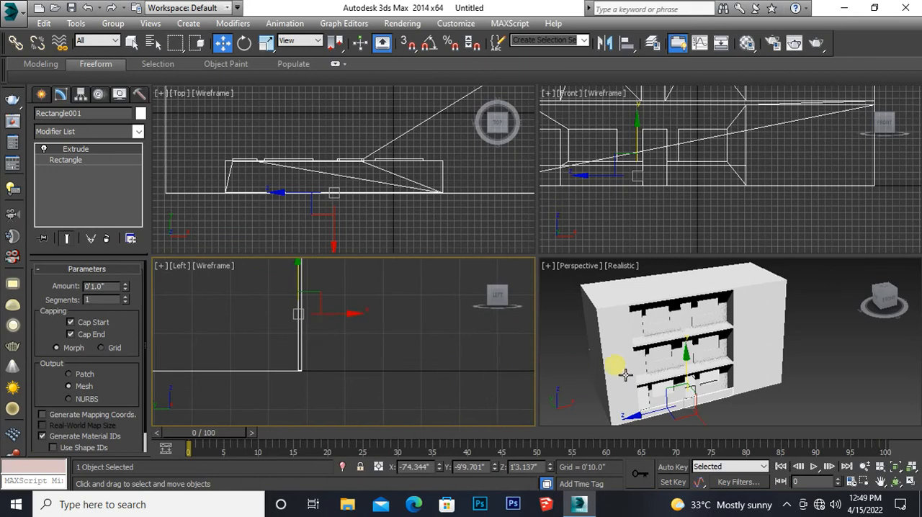
pyautogui.keyDown('alt'); pyautogui.moveTo(648, 360); pyautogui.dragTo(654, 334, button='middle'); pyautogui.keyUp('alt')
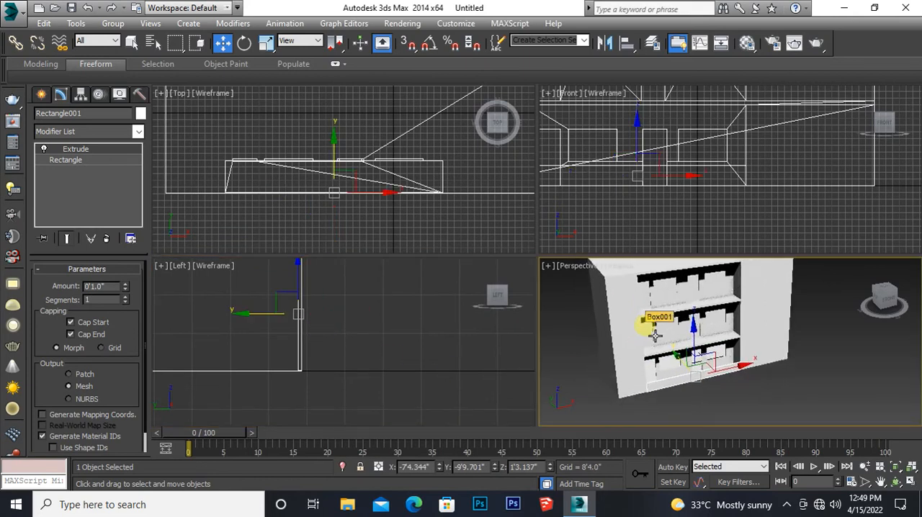
pyautogui.hotkey('alt', 'w')
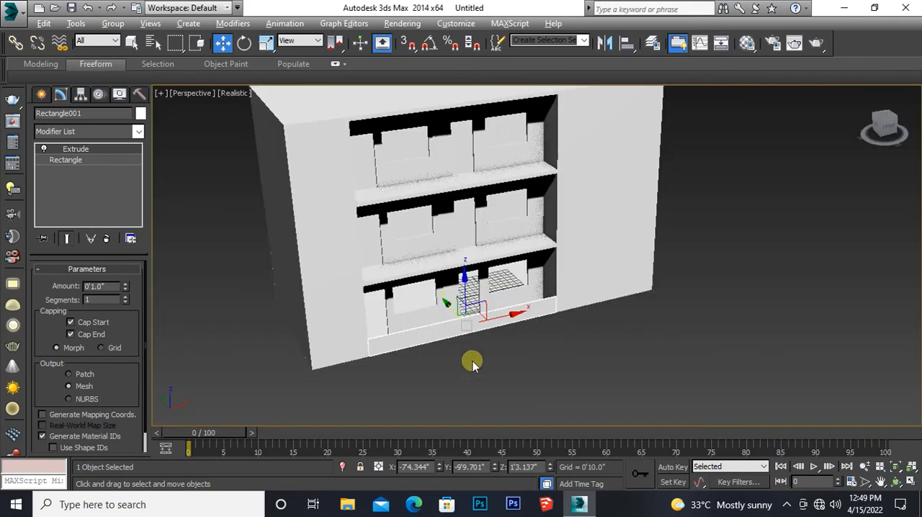
pyautogui.keyDown('alt'); pyautogui.moveTo(397, 387); pyautogui.dragTo(438, 317, button='middle'); pyautogui.keyUp('alt')
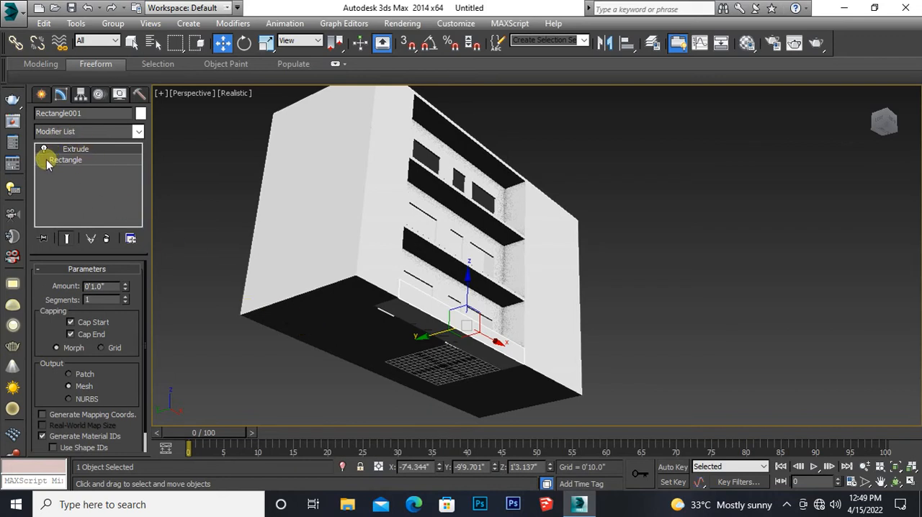
pyautogui.click(190, 196)
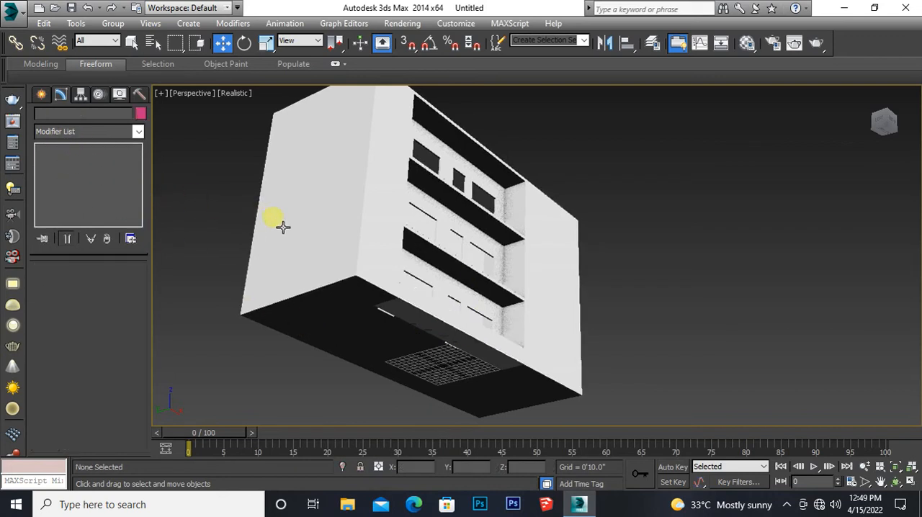
pyautogui.click(298, 247)
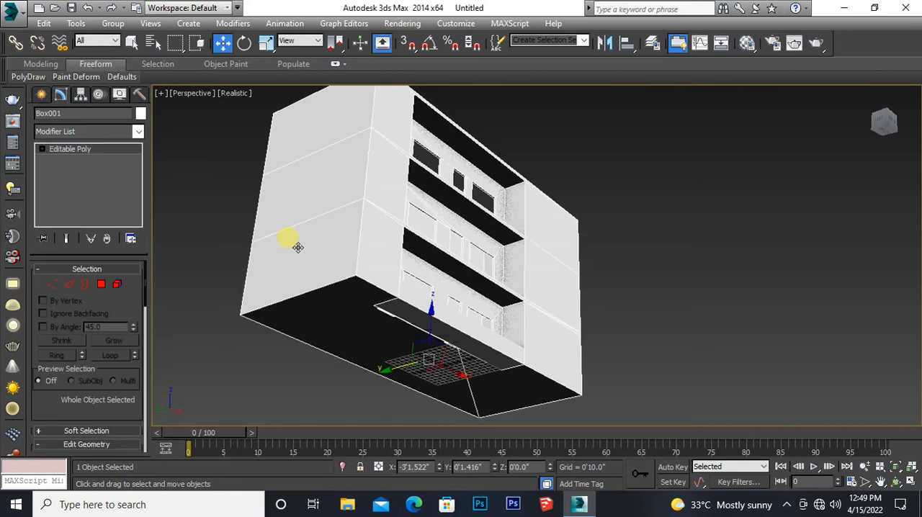
pyautogui.click(101, 284)
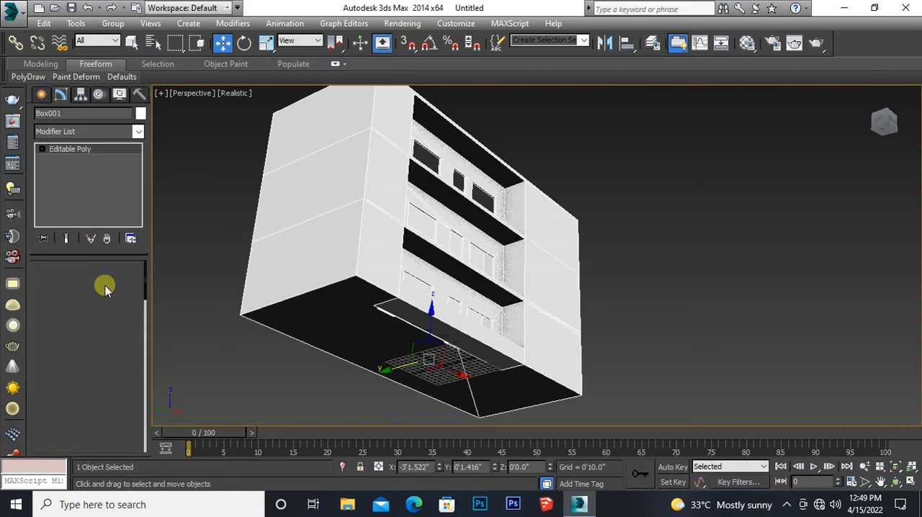
pyautogui.click(325, 317)
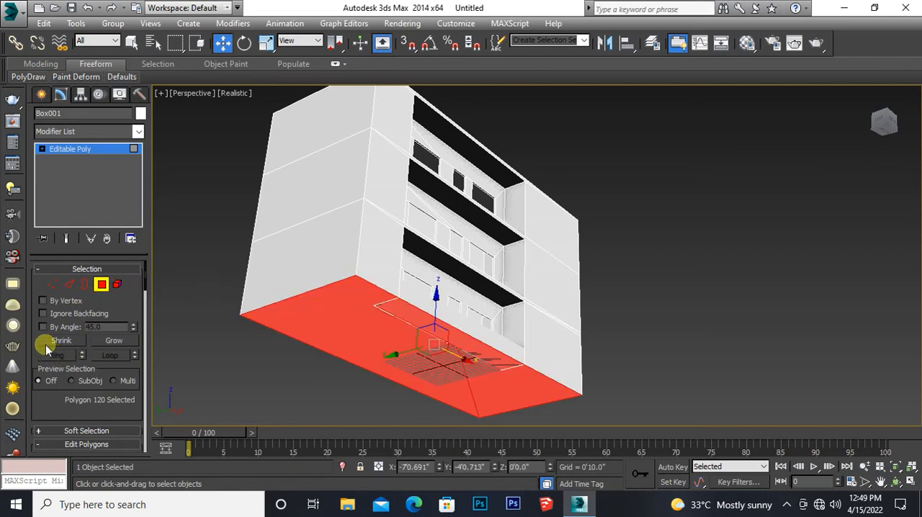
pyautogui.moveTo(54, 353); pyautogui.dragTo(49, 206)
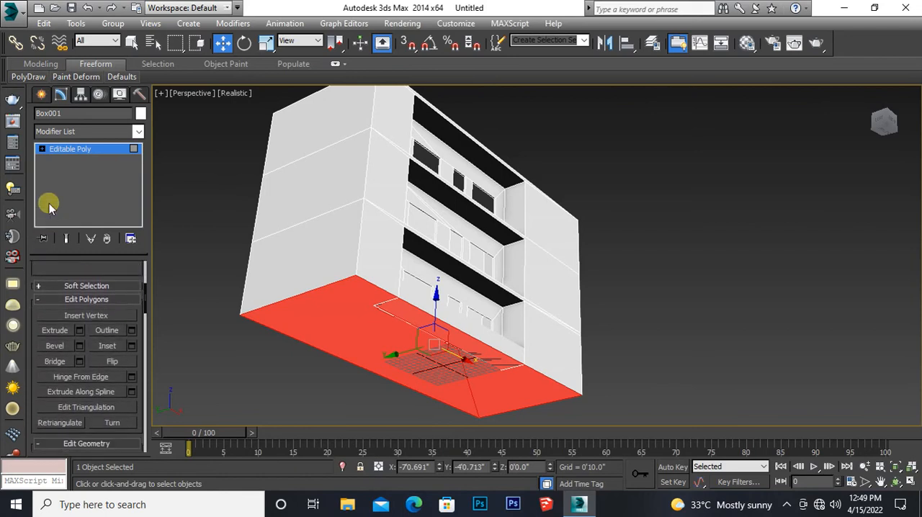
pyautogui.click(80, 331)
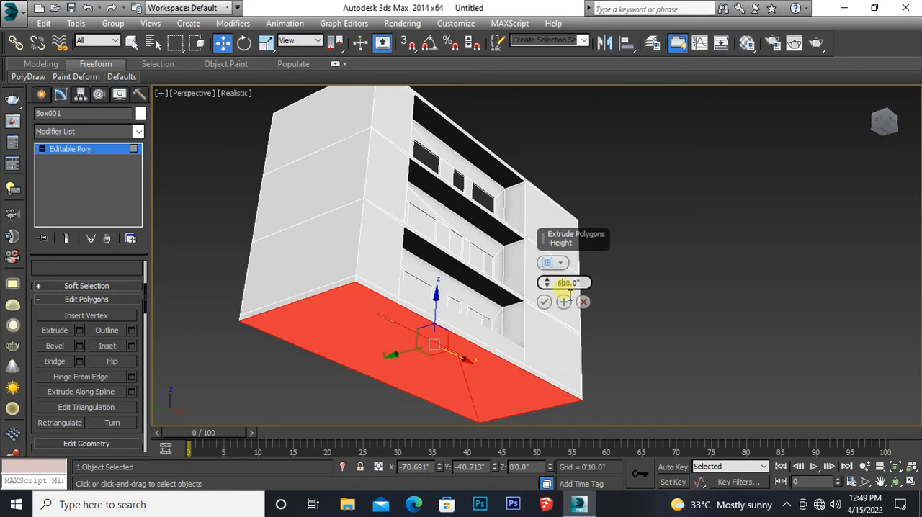
pyautogui.press('Return')
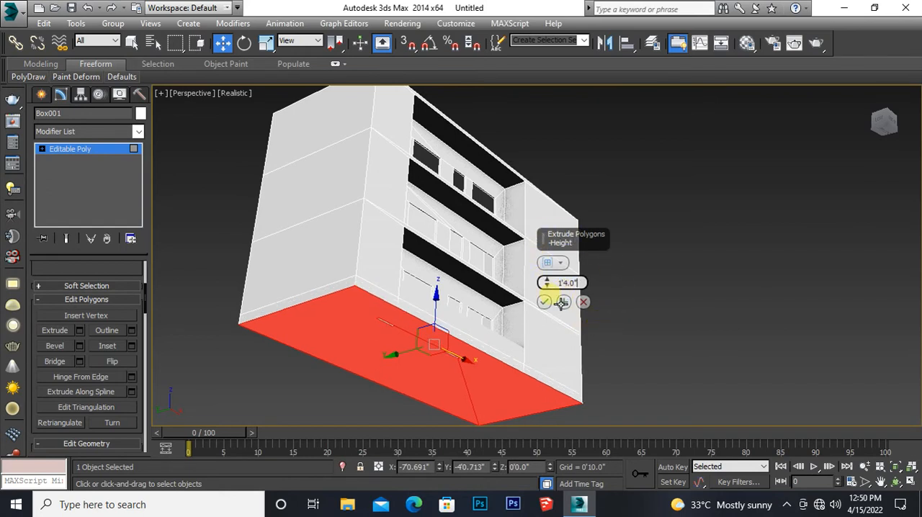
pyautogui.click(544, 303)
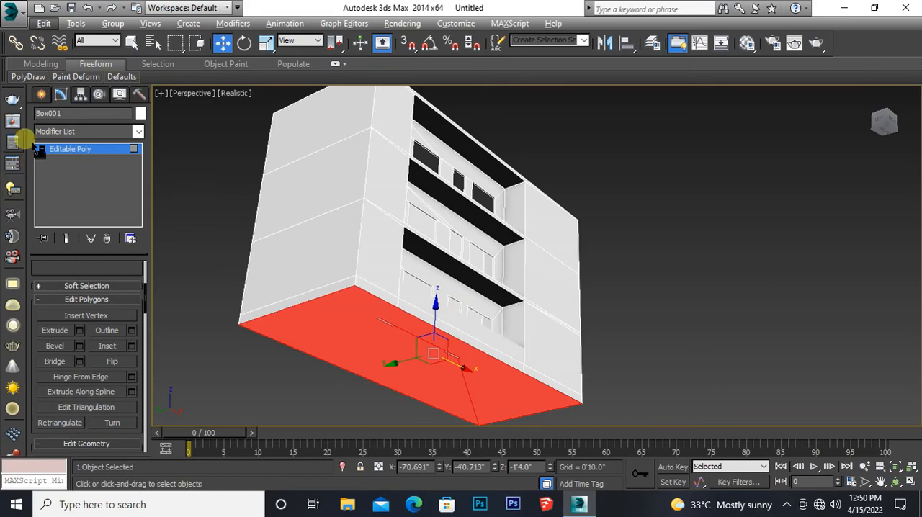
pyautogui.click(65, 150)
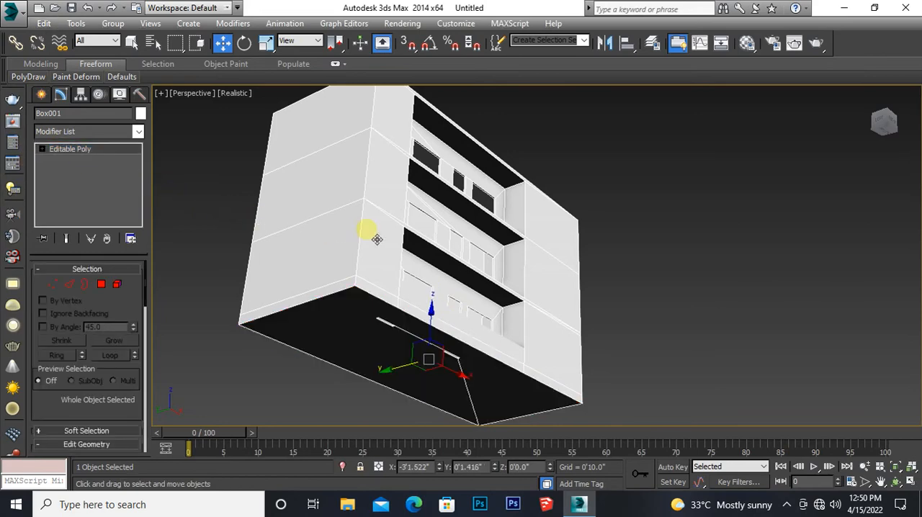
# Step: Inspect the plinth in the perspective view and the ground-floor railing panel's top edge in the left view
pyautogui.keyDown('alt'); pyautogui.moveTo(356, 265); pyautogui.dragTo(357, 316, button='middle'); pyautogui.keyUp('alt')
pyautogui.moveTo(358, 386); pyautogui.dragTo(368, 332, button='middle')
pyautogui.scroll(2, 364, 308)
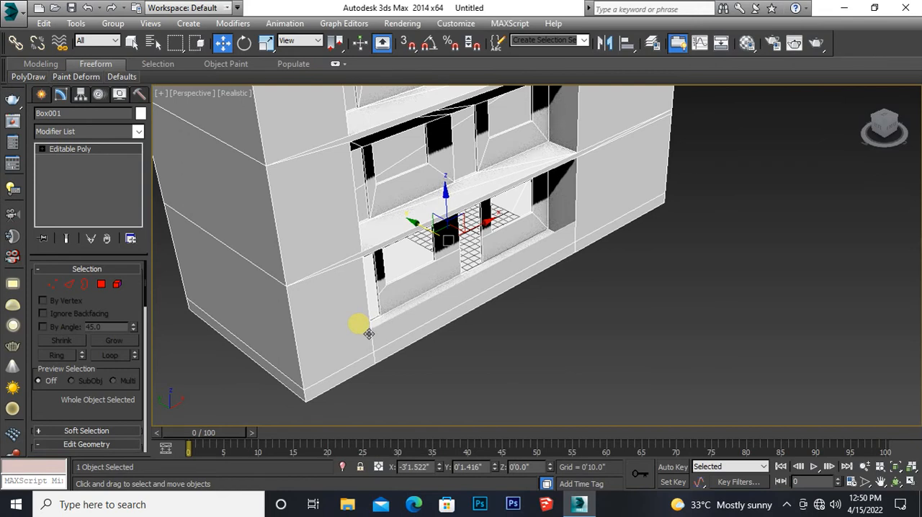
pyautogui.moveTo(369, 333)
pyautogui.mouseDown(button='middle')
pyautogui.moveTo(365, 342)
pyautogui.moveTo(351, 329)
pyautogui.mouseUp(button='middle')
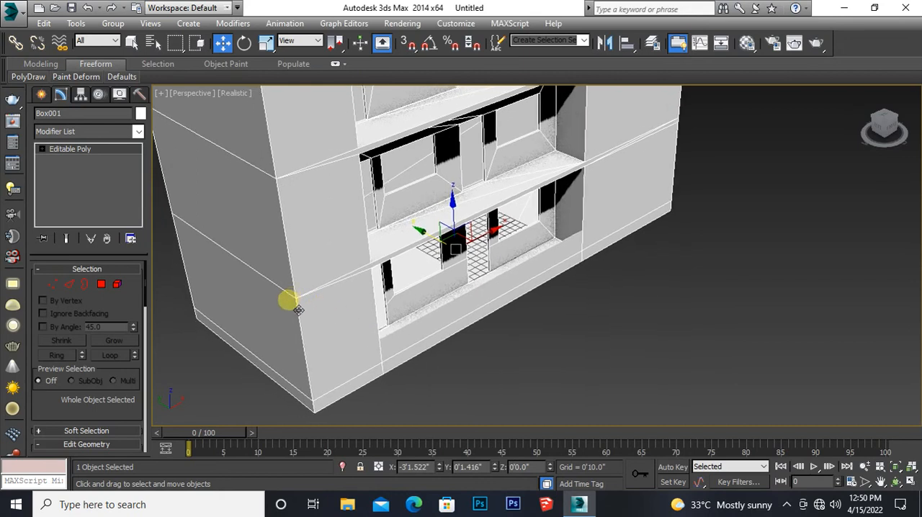
pyautogui.moveTo(184, 276); pyautogui.dragTo(204, 272, button='middle')
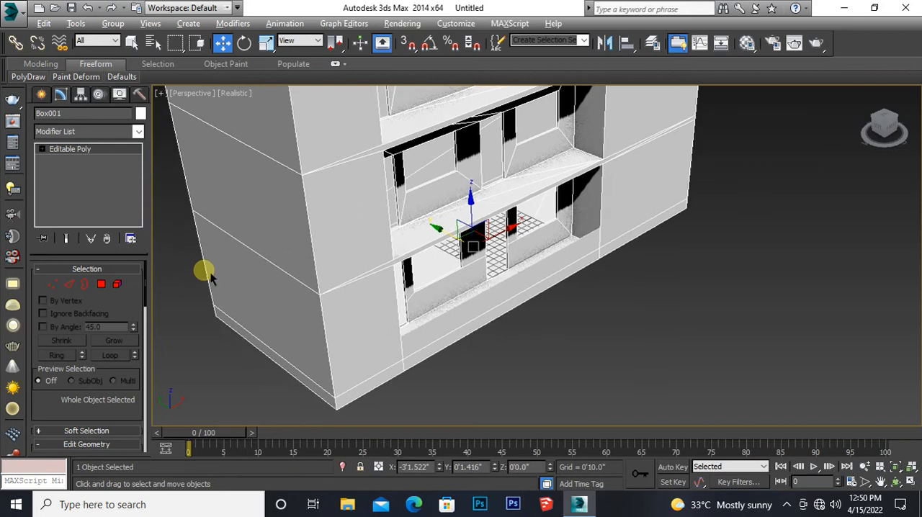
pyautogui.hotkey('alt', 'w')
pyautogui.moveTo(249, 339); pyautogui.dragTo(291, 338, button='middle')
pyautogui.scroll(-4, 298, 310)
pyautogui.scroll(5, 295, 331)
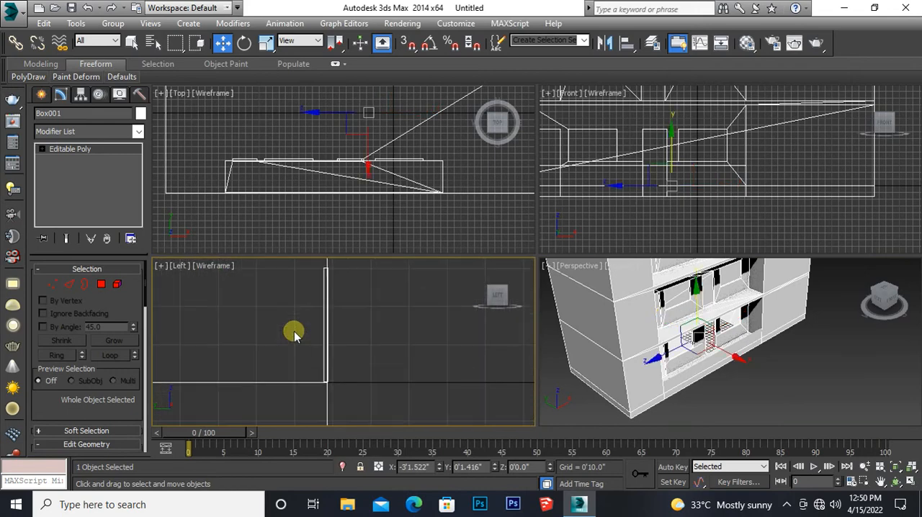
pyautogui.moveTo(306, 305); pyautogui.dragTo(296, 351, button='middle')
pyautogui.scroll(1, 289, 346)
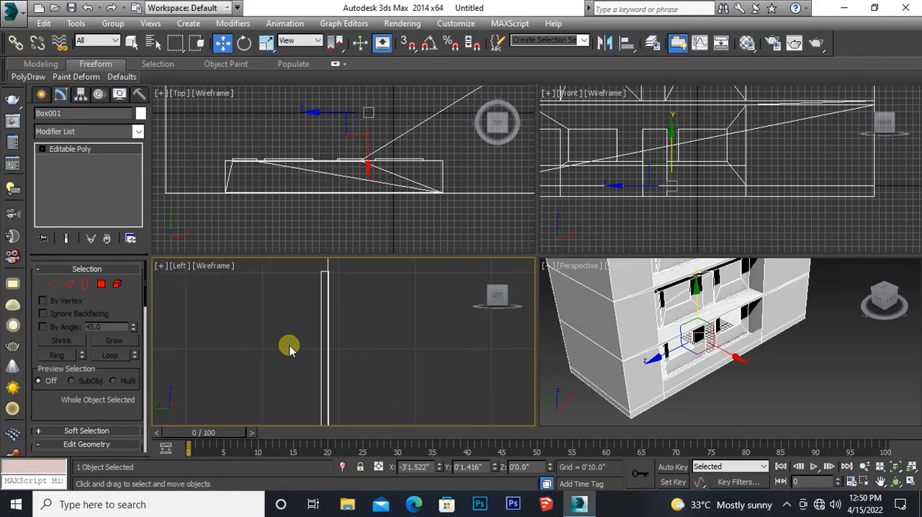
pyautogui.moveTo(294, 319); pyautogui.dragTo(255, 358, button='middle')
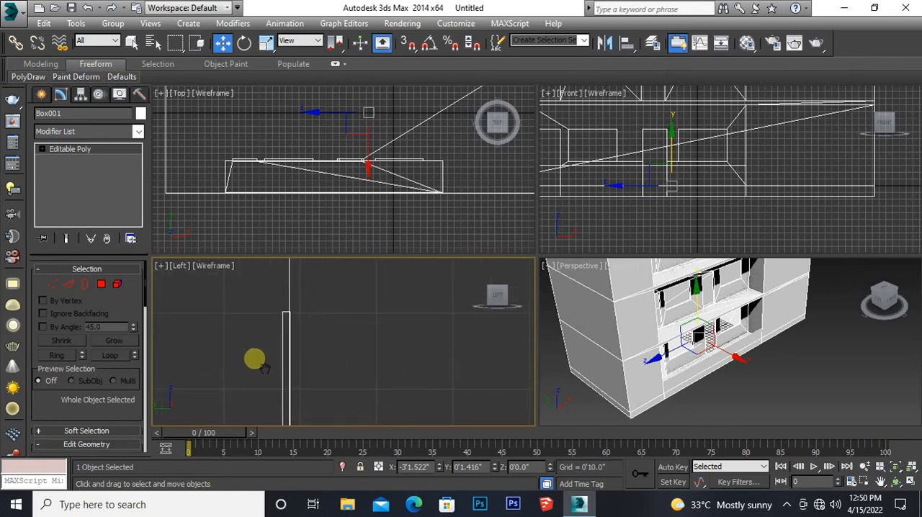
# Step: Switch object creation from splines to the Standard Primitives geometry types
pyautogui.click(41, 96)
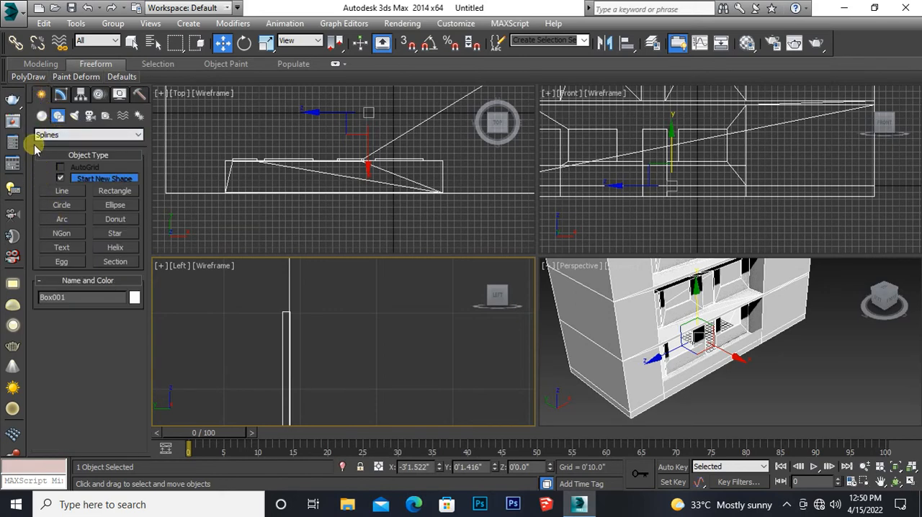
pyautogui.click(41, 116)
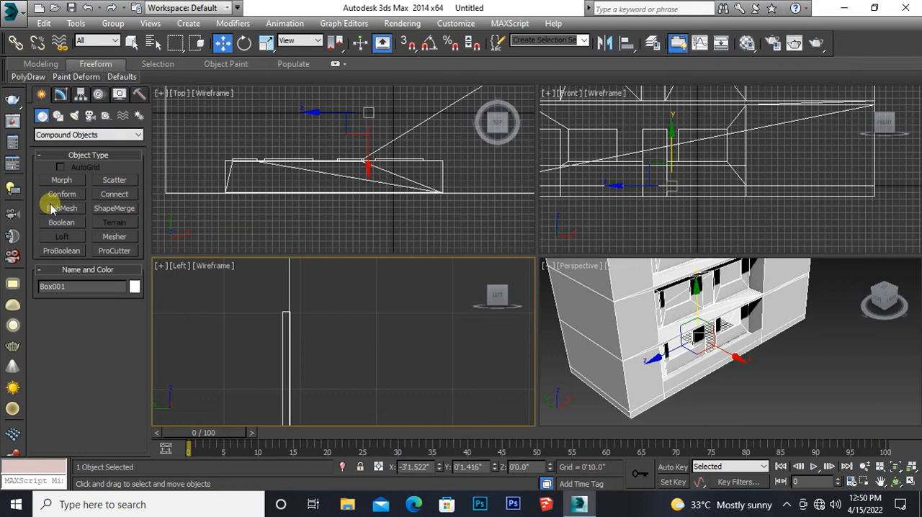
pyautogui.click(62, 135)
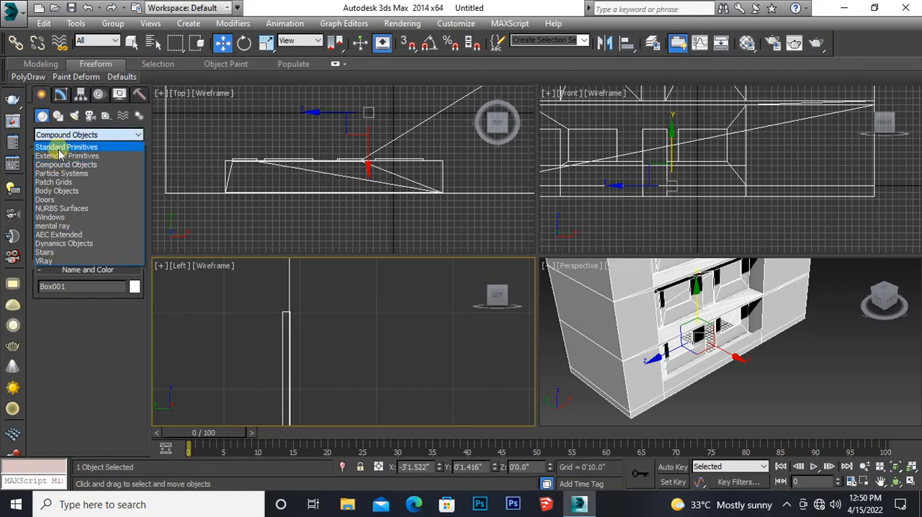
pyautogui.click(59, 145)
pyautogui.click(61, 195)
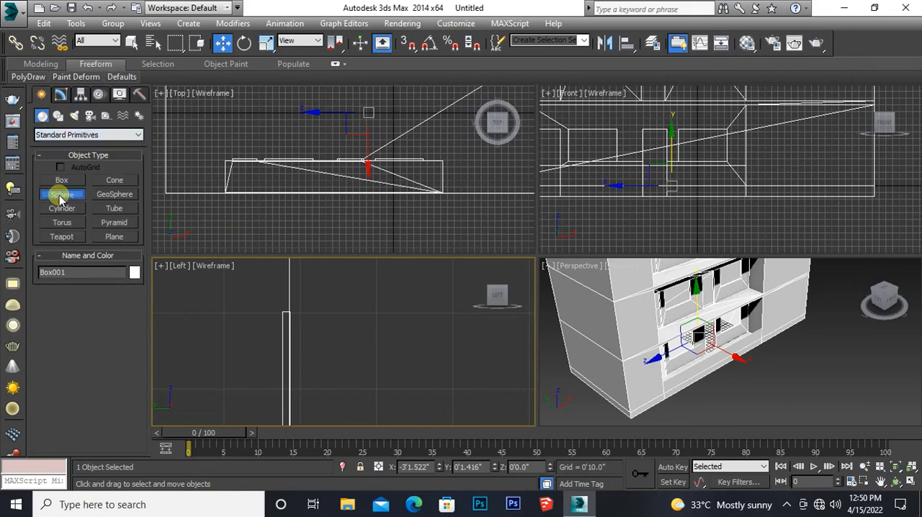
pyautogui.scroll(2, 279, 328)
pyautogui.scroll(1, 285, 327)
pyautogui.scroll(2, 259, 350)
pyautogui.scroll(1, 254, 383)
pyautogui.scroll(1, 254, 383)
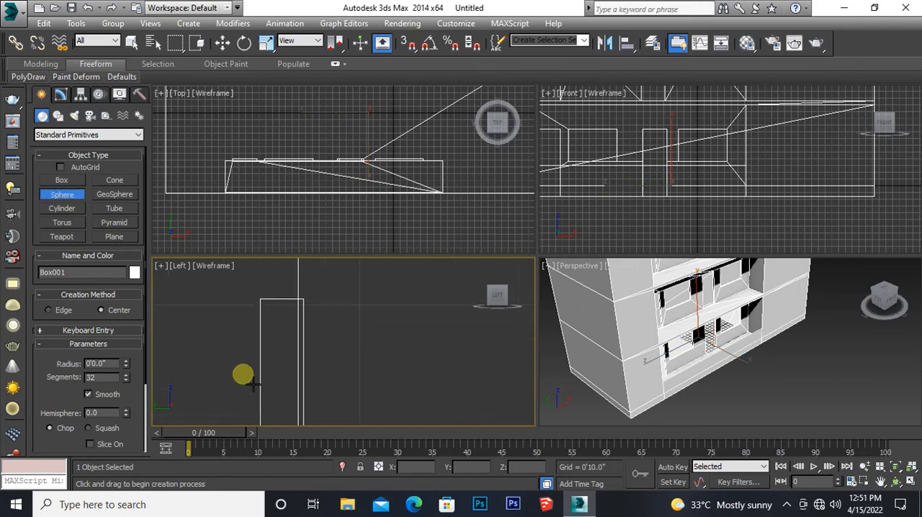
pyautogui.moveTo(254, 383); pyautogui.dragTo(245, 405, button='middle')
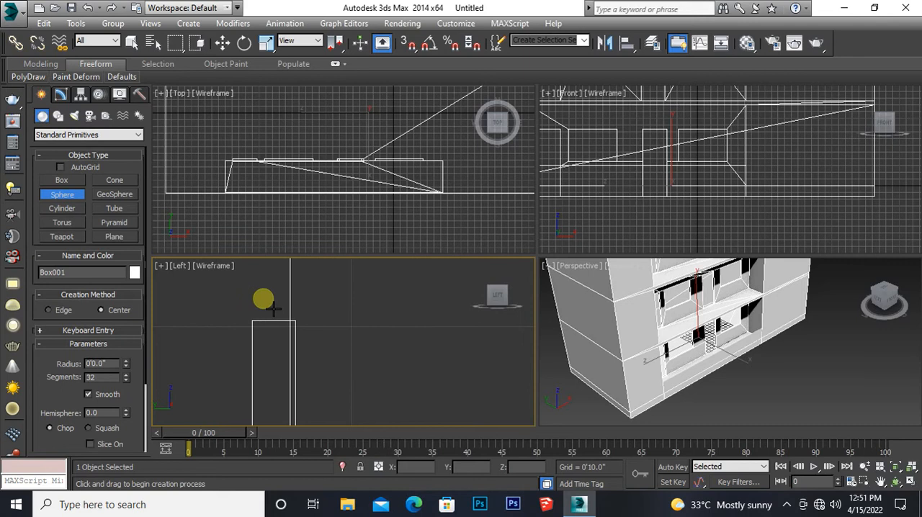
pyautogui.moveTo(269, 296); pyautogui.dragTo(272, 306)
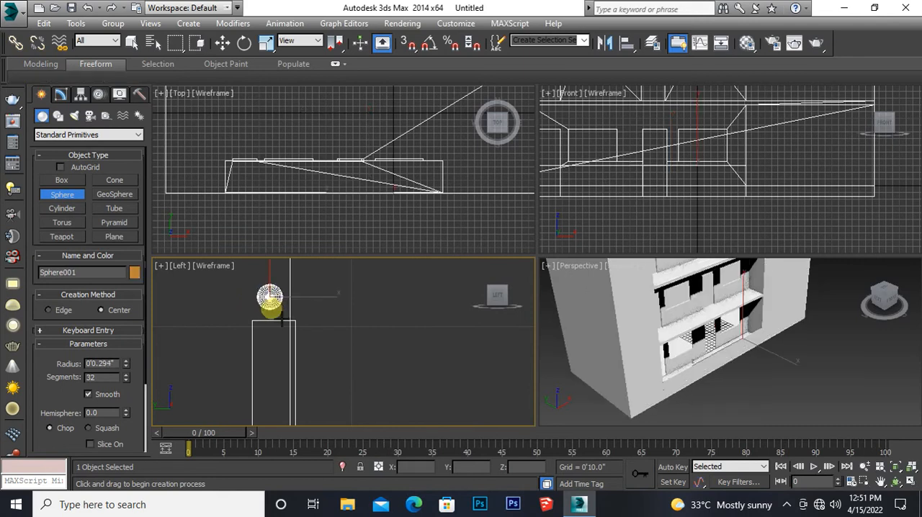
pyautogui.rightClick(276, 324)
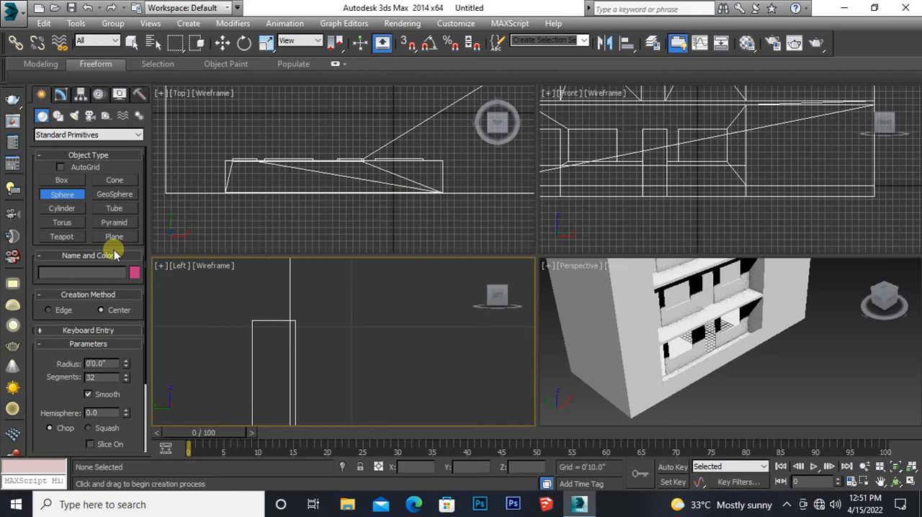
# Step: Create a cylinder about 0.35" in radius and 6.2" high just above the railing panel's top edge in the left view
pyautogui.click(62, 209)
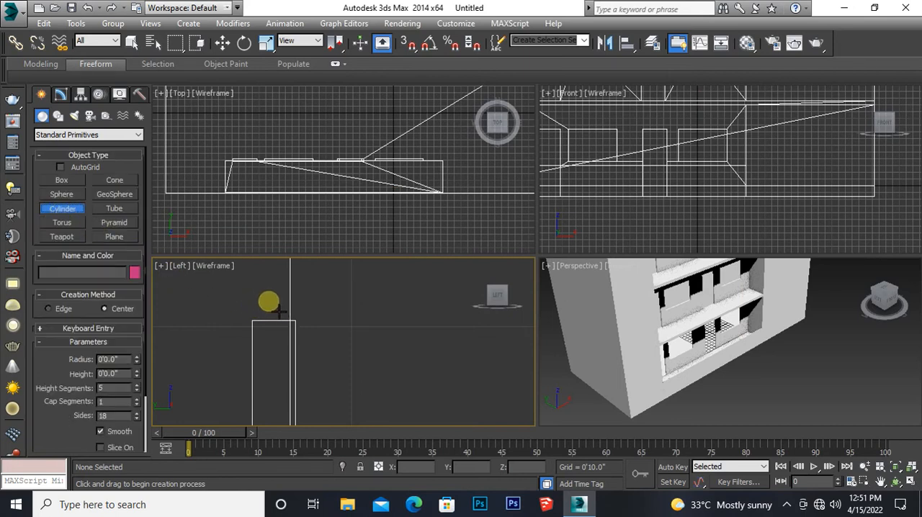
pyautogui.moveTo(268, 303); pyautogui.dragTo(279, 311)
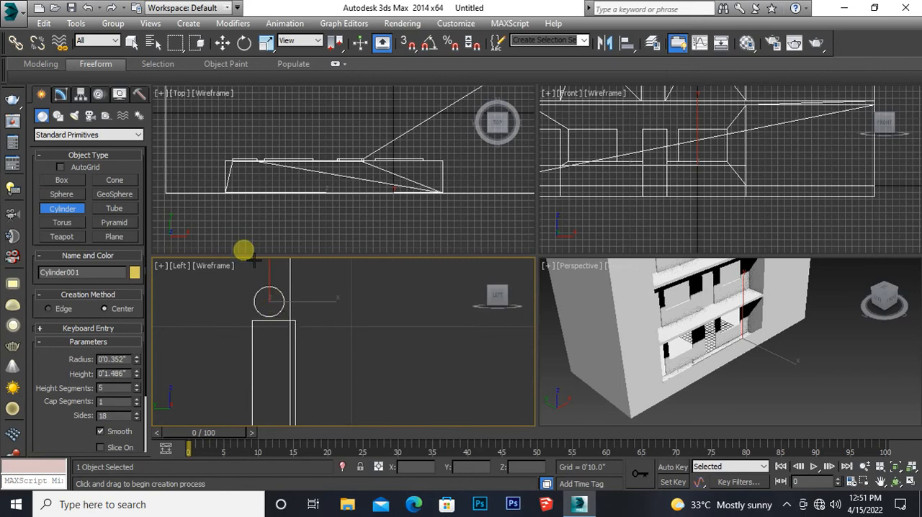
pyautogui.click(221, 44)
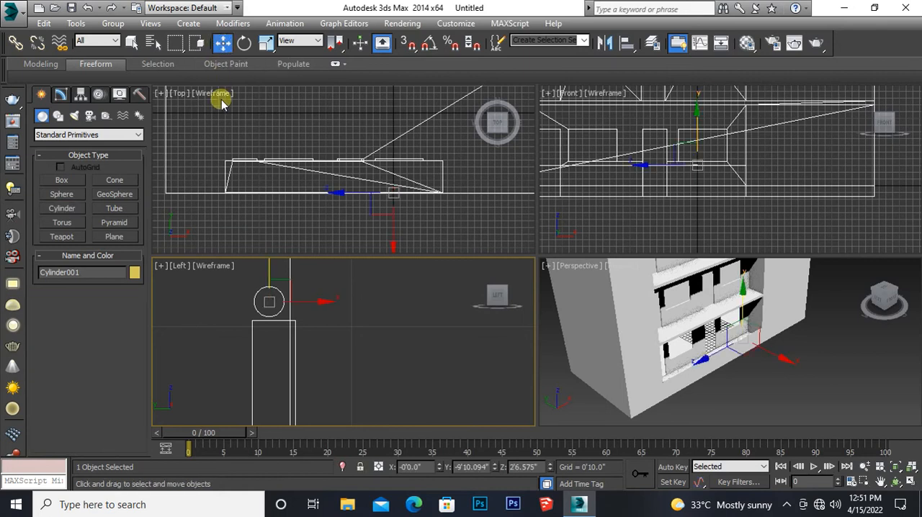
# Step: Move the railing panel back about 0.12" in the left view so it sits flush with the building's front face
pyautogui.moveTo(271, 355); pyautogui.dragTo(265, 325, button='middle')
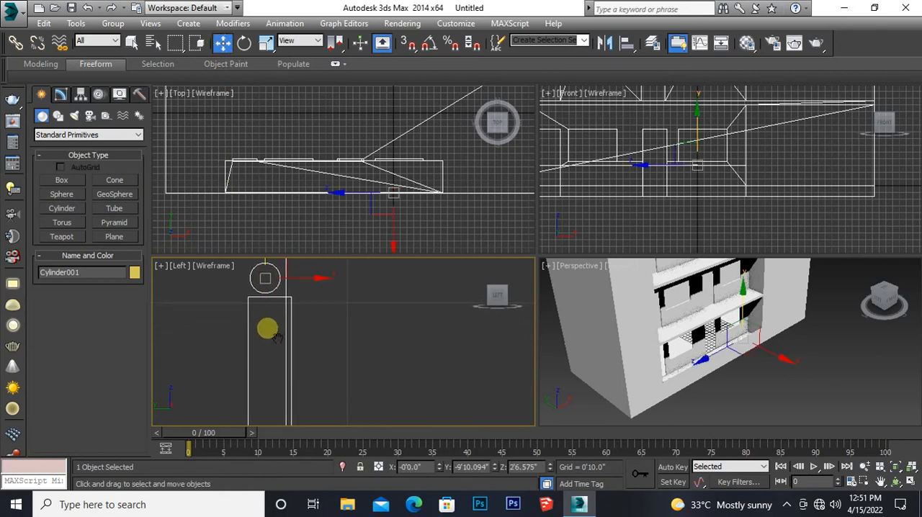
pyautogui.click(248, 339)
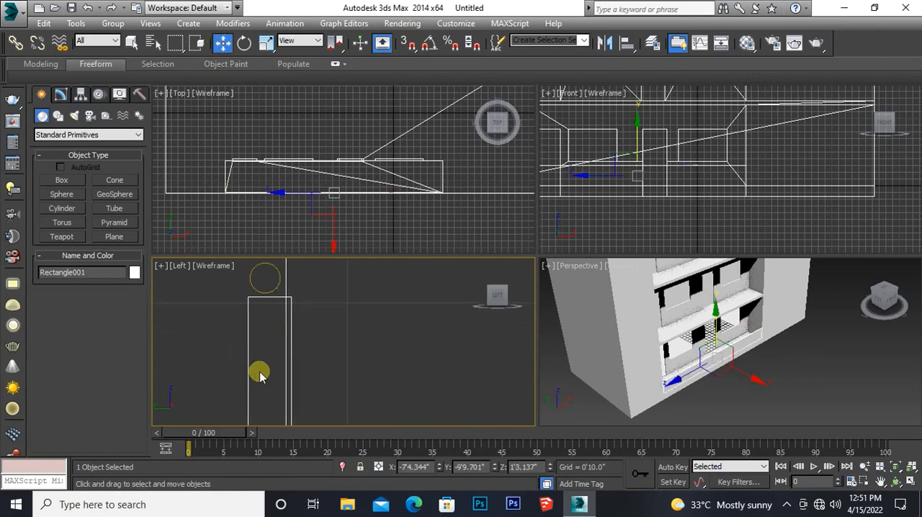
pyautogui.moveTo(259, 373); pyautogui.dragTo(260, 257, button='middle')
pyautogui.moveTo(266, 408); pyautogui.dragTo(244, 223, button='middle')
pyautogui.moveTo(257, 393); pyautogui.dragTo(277, 247, button='middle')
pyautogui.scroll(-2, 287, 359)
pyautogui.moveTo(287, 359); pyautogui.dragTo(276, 263, button='middle')
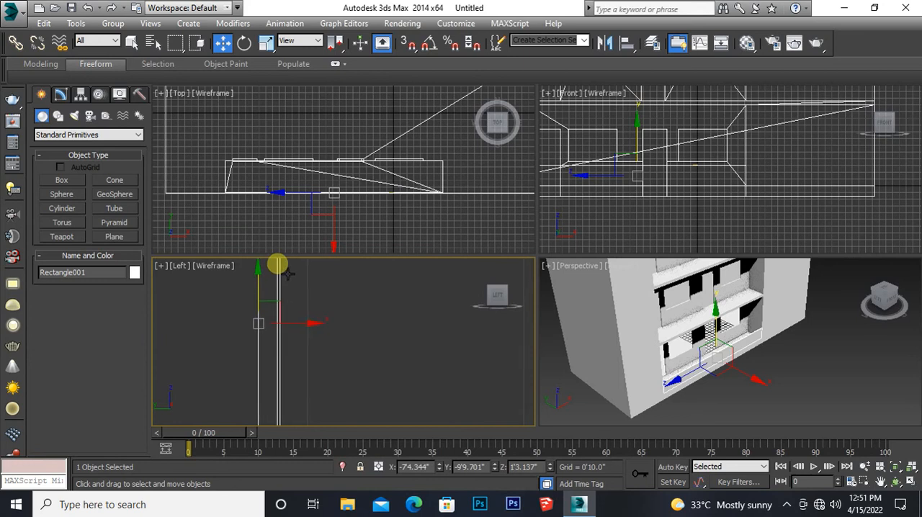
pyautogui.scroll(4, 267, 323)
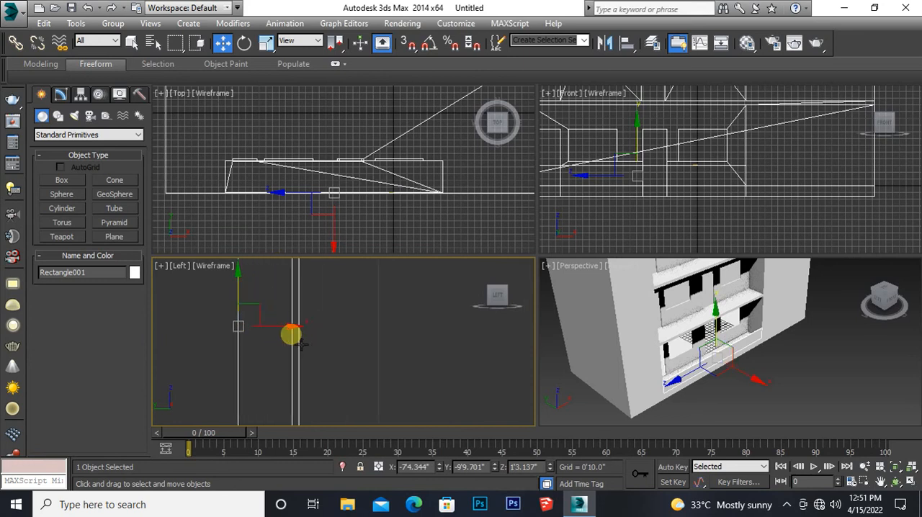
pyautogui.moveTo(289, 325)
pyautogui.mouseDown()
pyautogui.moveTo(279, 323)
pyautogui.moveTo(291, 333)
pyautogui.mouseUp()
pyautogui.scroll(-5, 281, 306)
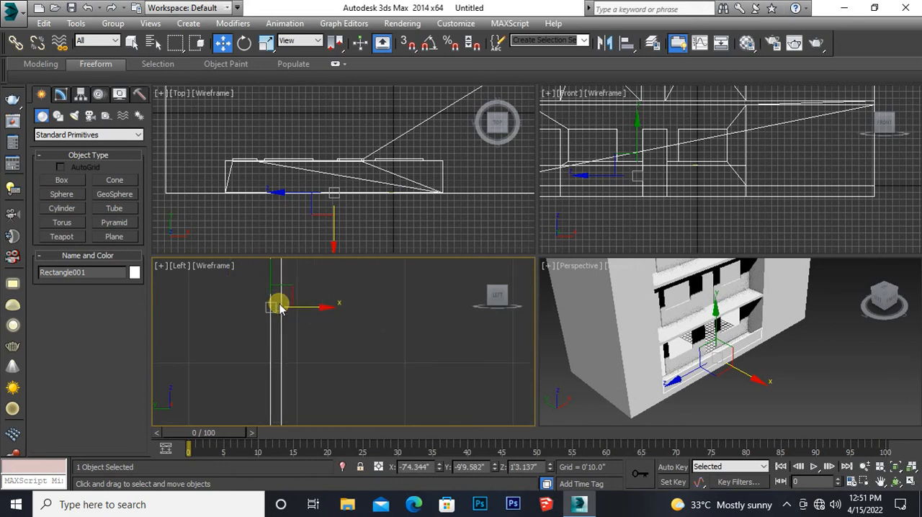
# Step: Select the handrail cylinder and move it in the top view to the recessed bay's middle, about 1'3" behind the front edge
pyautogui.moveTo(285, 305); pyautogui.dragTo(283, 442, button='middle')
pyautogui.scroll(5, 282, 307)
pyautogui.moveTo(284, 306); pyautogui.dragTo(302, 387, button='middle')
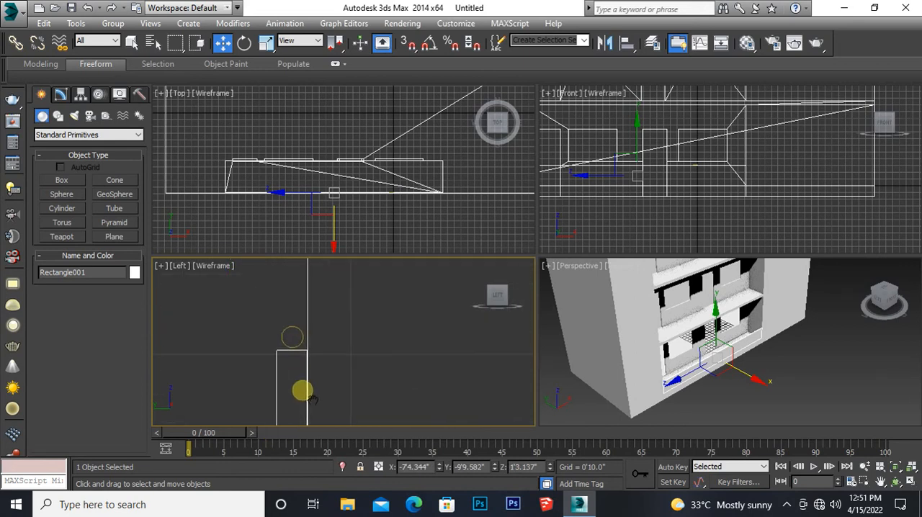
pyautogui.click(291, 336)
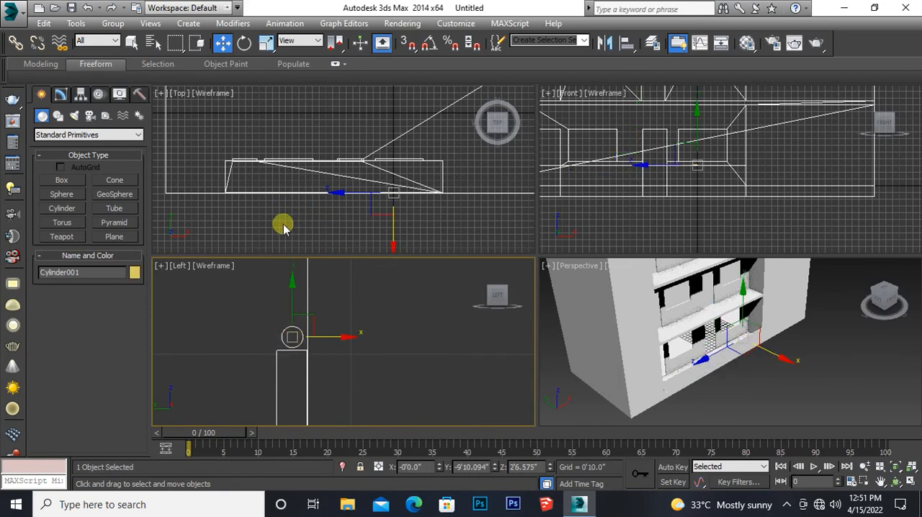
pyautogui.moveTo(339, 224); pyautogui.dragTo(302, 238, button='middle')
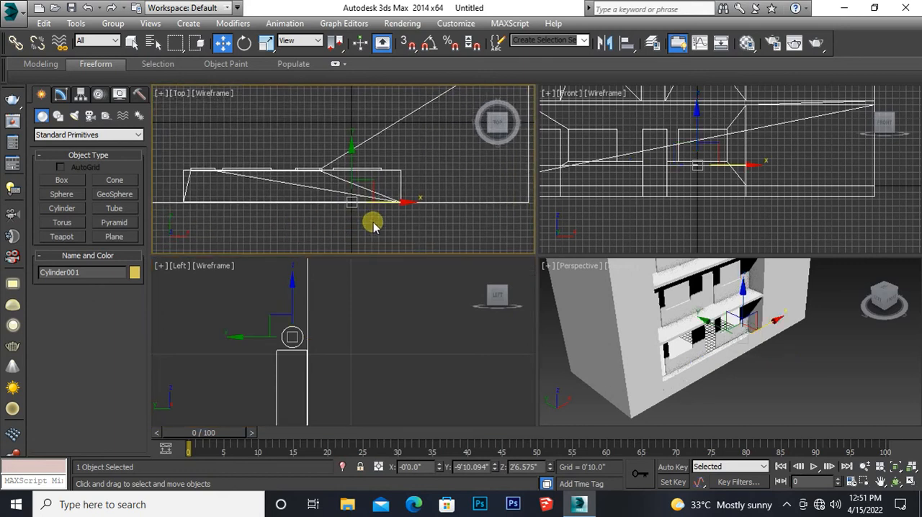
pyautogui.moveTo(414, 214); pyautogui.dragTo(345, 218)
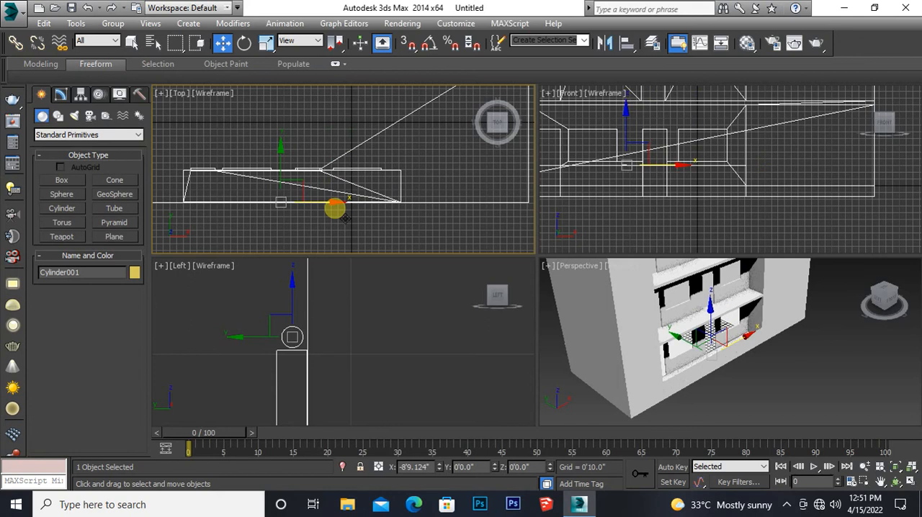
pyautogui.moveTo(281, 192); pyautogui.dragTo(277, 153)
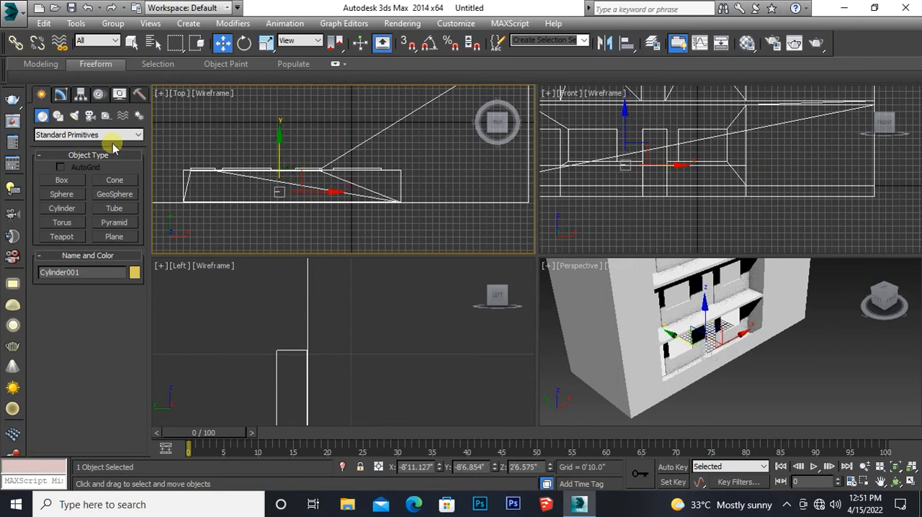
# Step: Lengthen the cylinder to about 20'11.9" and shift it about 9' along X so it spans the recessed bay
pyautogui.click(62, 96)
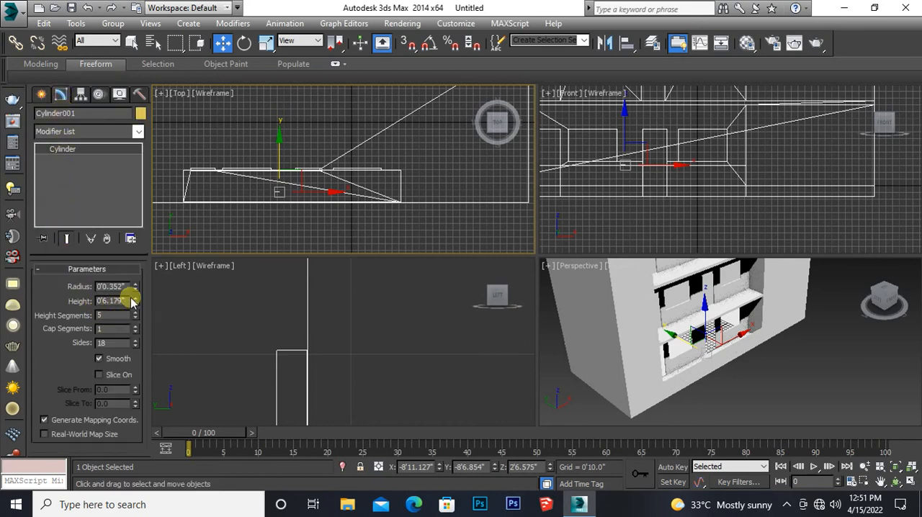
pyautogui.moveTo(134, 297); pyautogui.dragTo(65, 461)
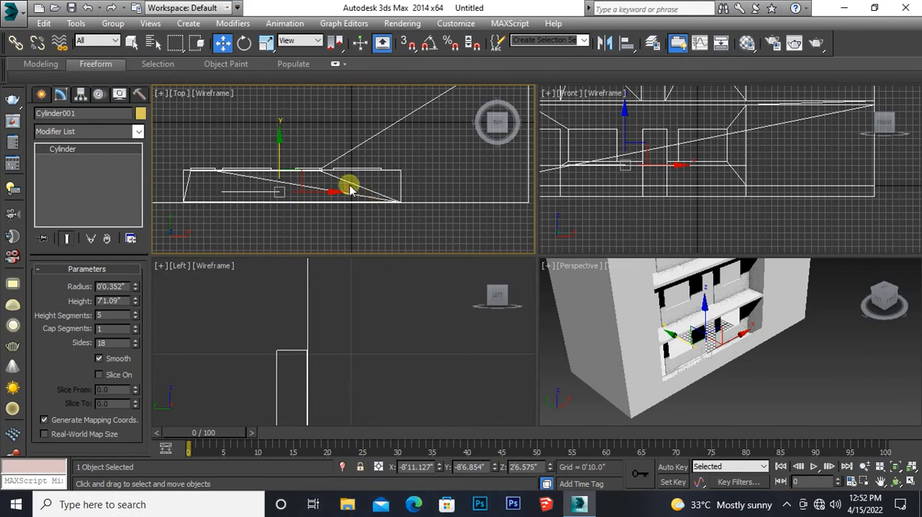
pyautogui.moveTo(338, 201); pyautogui.dragTo(399, 203)
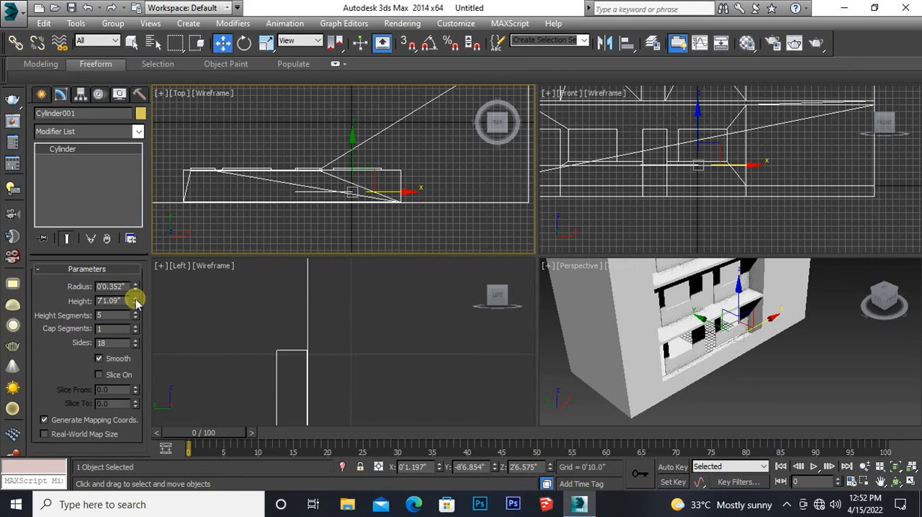
pyautogui.moveTo(135, 301); pyautogui.dragTo(139, 168)
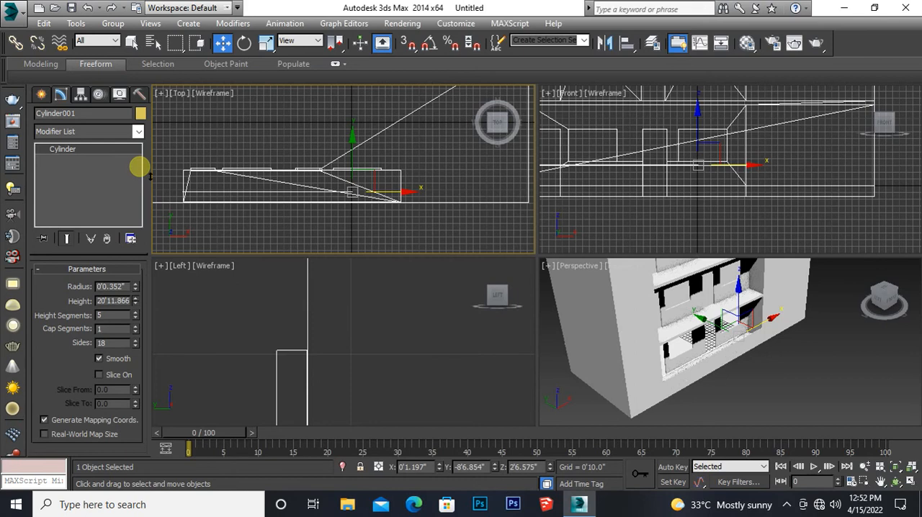
# Step: Set the handrail cylinder's radius to 0.3"
pyautogui.doubleClick(118, 287)
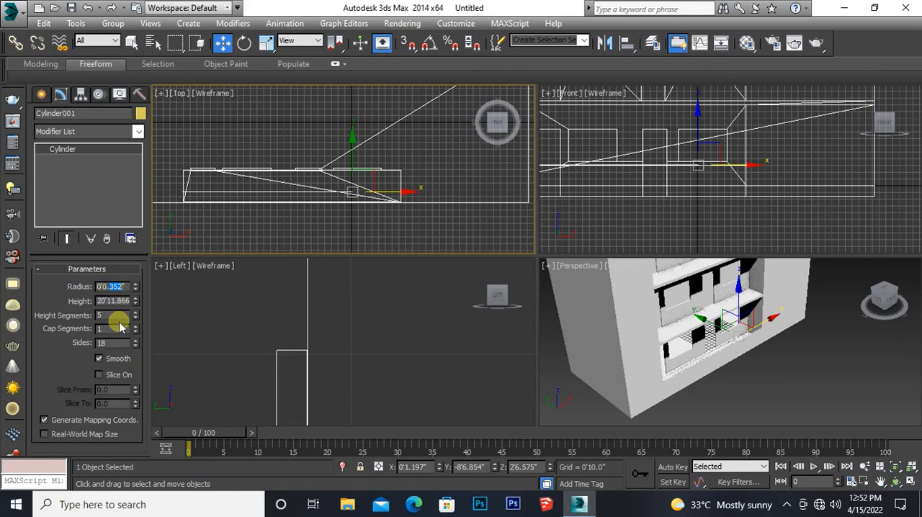
pyautogui.write('0.3')
pyautogui.press('Return')
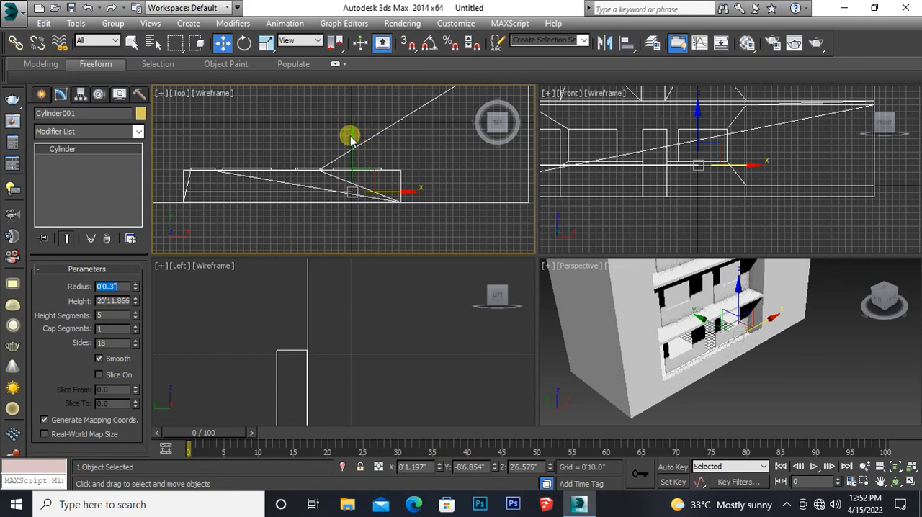
# Step: Move the handrail back to the front edge and center it just above the railing panel's top in the left view
pyautogui.moveTo(362, 147); pyautogui.dragTo(363, 156)
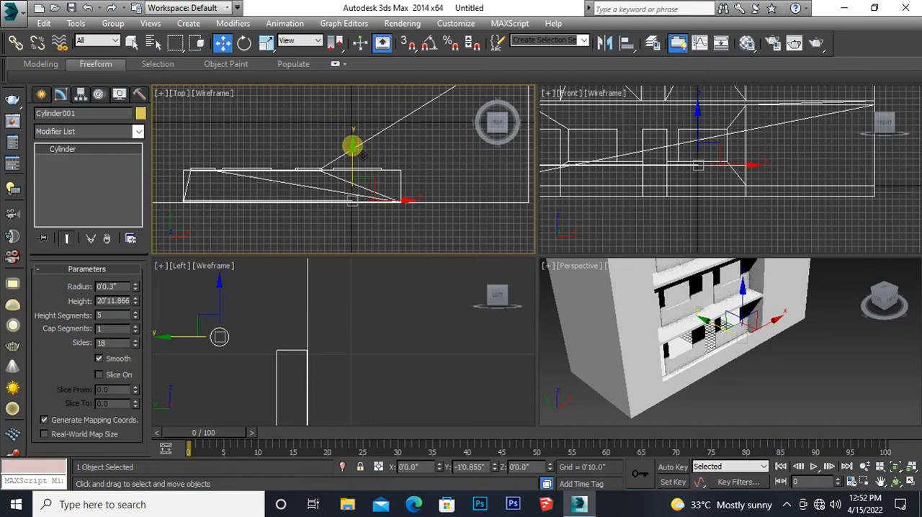
pyautogui.click(217, 335)
pyautogui.moveTo(253, 340); pyautogui.dragTo(297, 320)
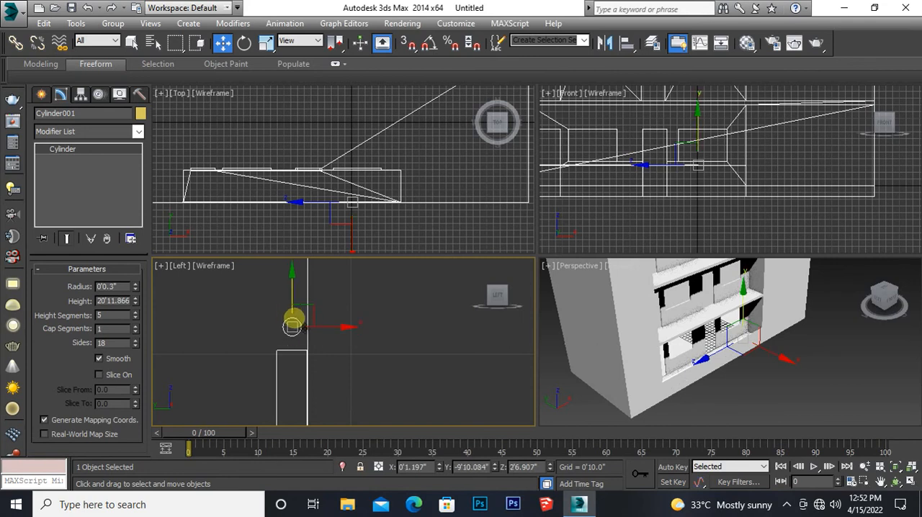
pyautogui.moveTo(334, 337); pyautogui.dragTo(329, 336)
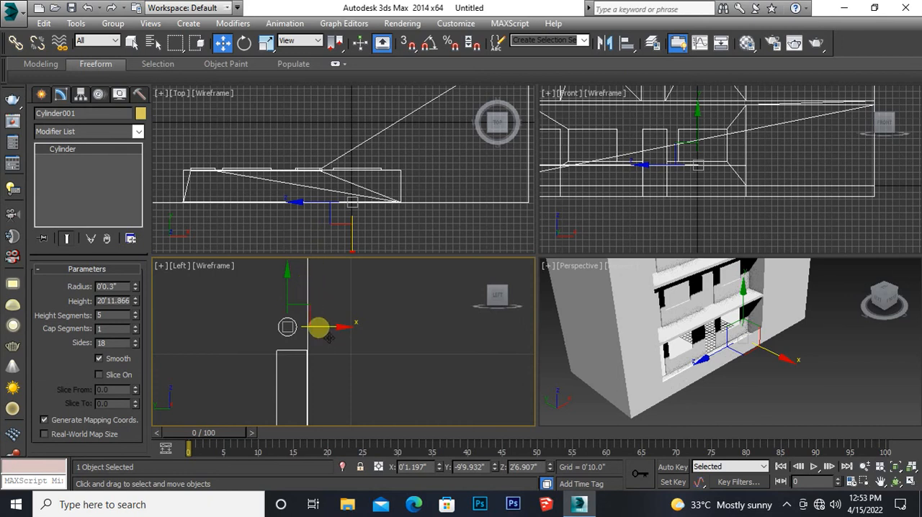
pyautogui.moveTo(329, 336); pyautogui.dragTo(334, 336)
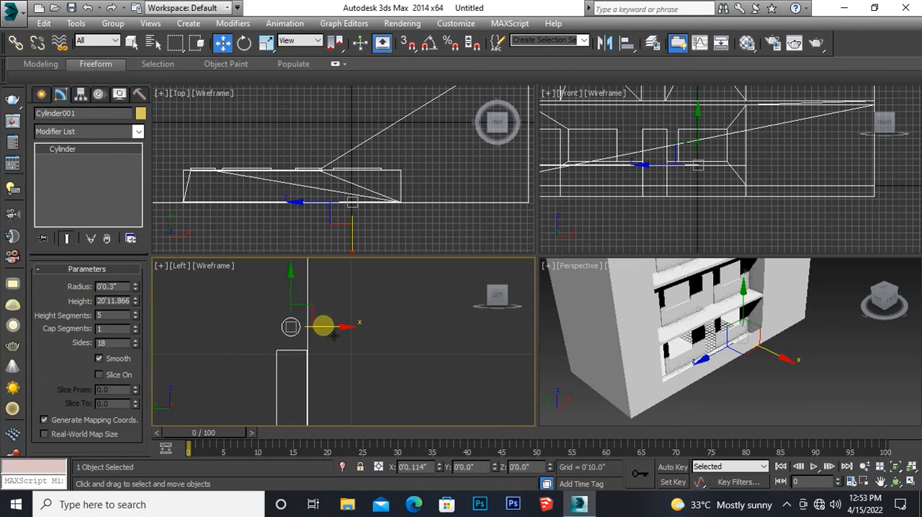
# Step: Examine the handrail and ground-floor railing panel up close in the perspective view
pyautogui.moveTo(651, 374); pyautogui.dragTo(629, 373, button='middle')
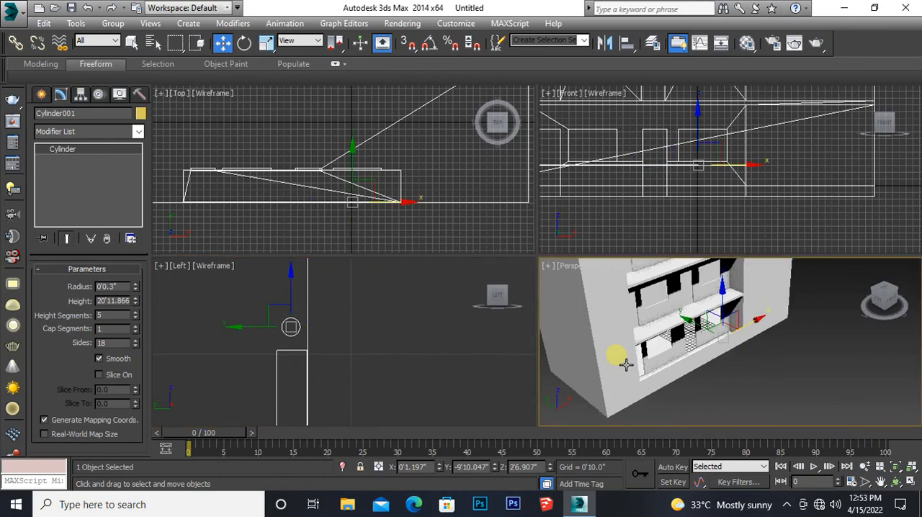
pyautogui.hotkey('alt', 'w')
pyautogui.moveTo(432, 364); pyautogui.dragTo(424, 332, button='middle')
pyautogui.scroll(5, 417, 339)
pyautogui.scroll(-4, 417, 334)
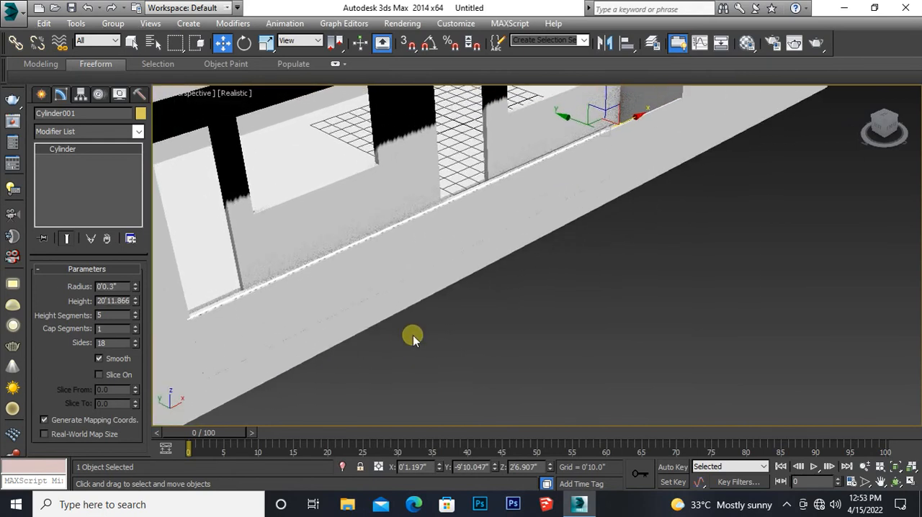
pyautogui.scroll(-3, 412, 339)
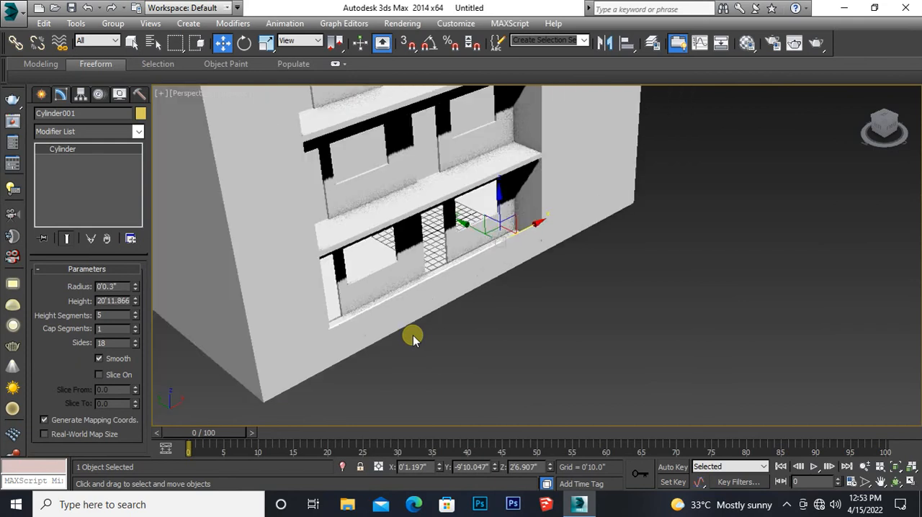
pyautogui.moveTo(413, 338); pyautogui.dragTo(422, 350, button='middle')
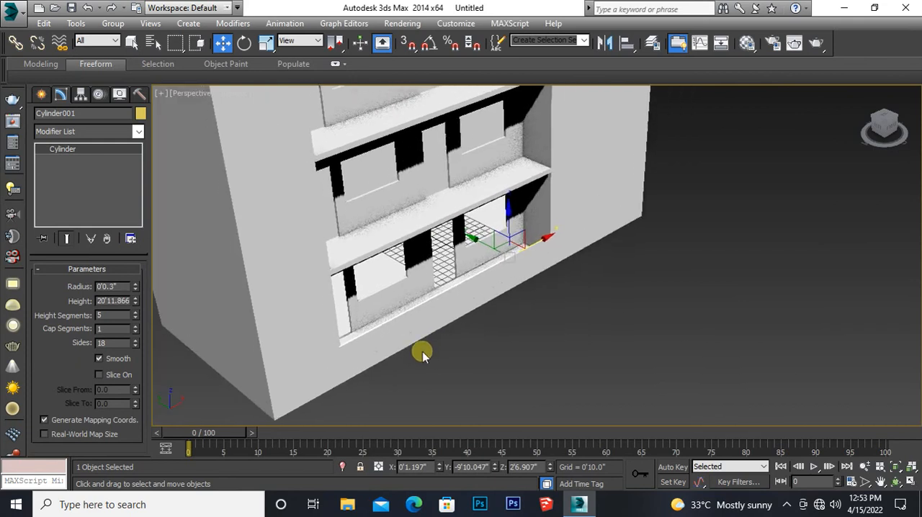
pyautogui.hotkey('alt', 'w')
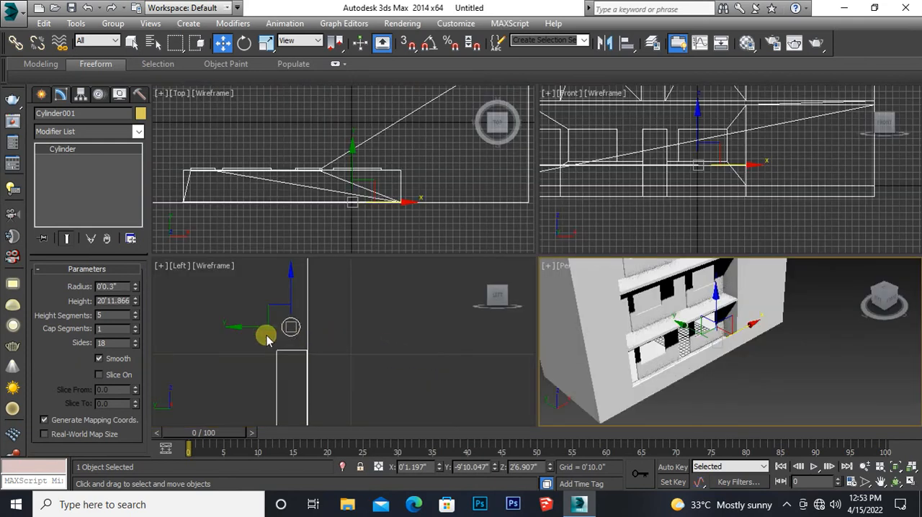
# Step: Select the handrail and railing panel together and clone them upward as 2 copies, one for each upper floor
pyautogui.moveTo(293, 370); pyautogui.dragTo(269, 302)
pyautogui.scroll(-6, 328, 315)
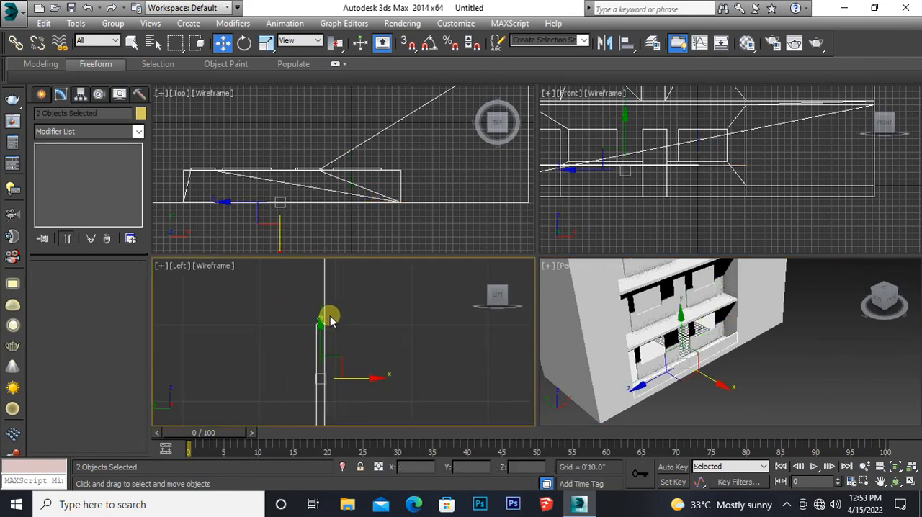
pyautogui.moveTo(353, 300); pyautogui.dragTo(356, 358, button='middle')
pyautogui.scroll(-5, 369, 346)
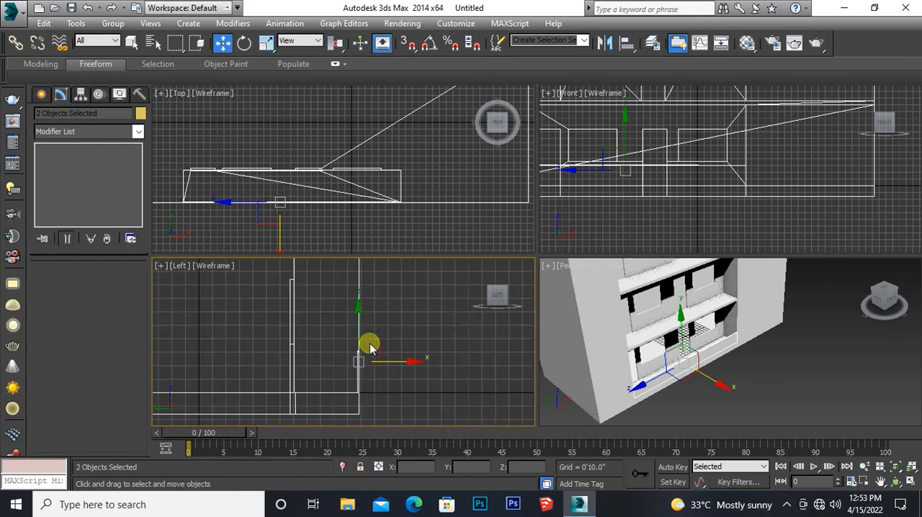
pyautogui.moveTo(391, 329); pyautogui.dragTo(377, 381, button='middle')
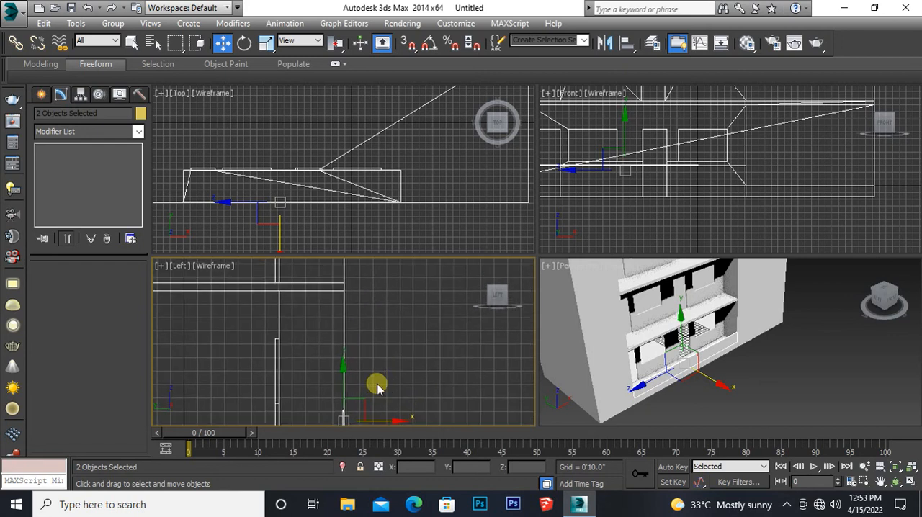
pyautogui.moveTo(355, 376)
pyautogui.mouseDown()
pyautogui.moveTo(348, 168)
pyautogui.moveTo(346, 206)
pyautogui.moveTo(329, 200)
pyautogui.mouseUp()
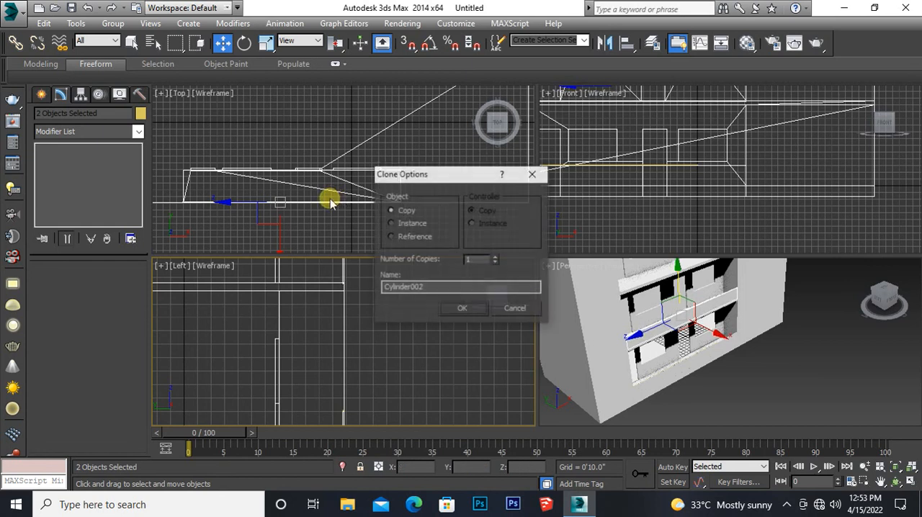
pyautogui.doubleClick(472, 259)
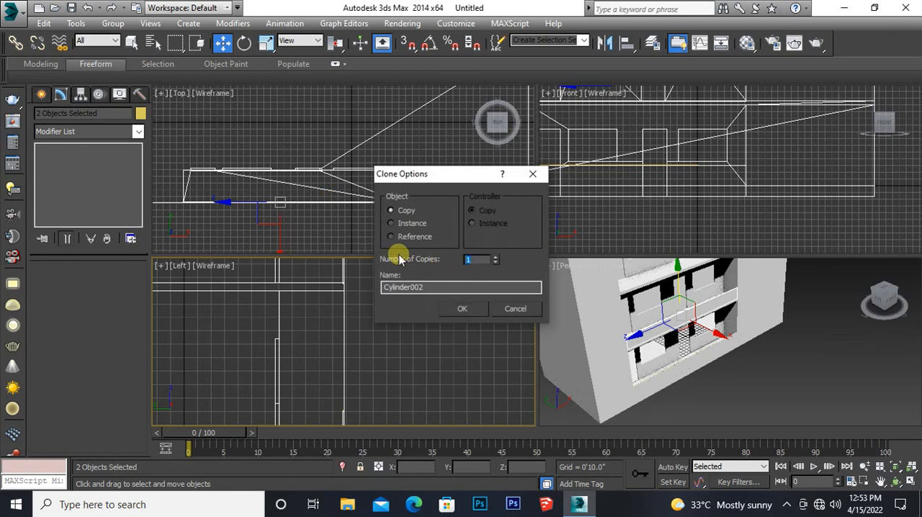
pyautogui.write('2')
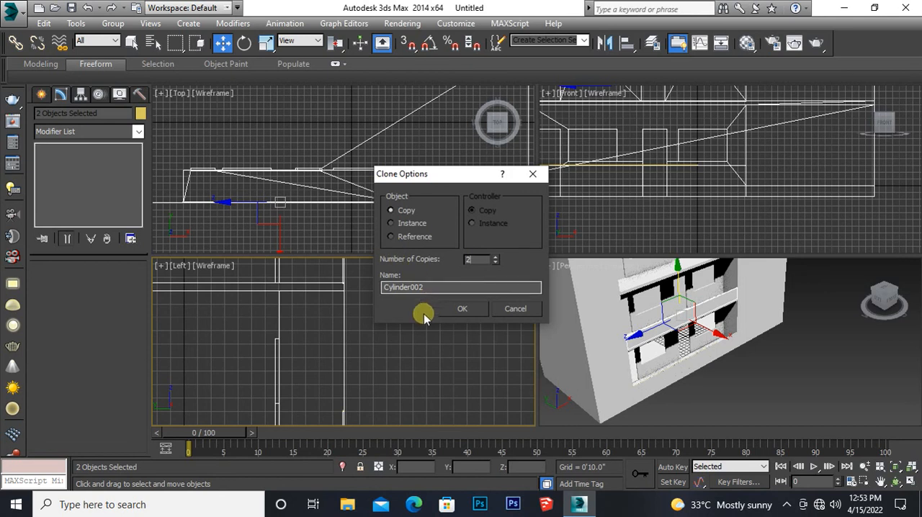
pyautogui.click(463, 308)
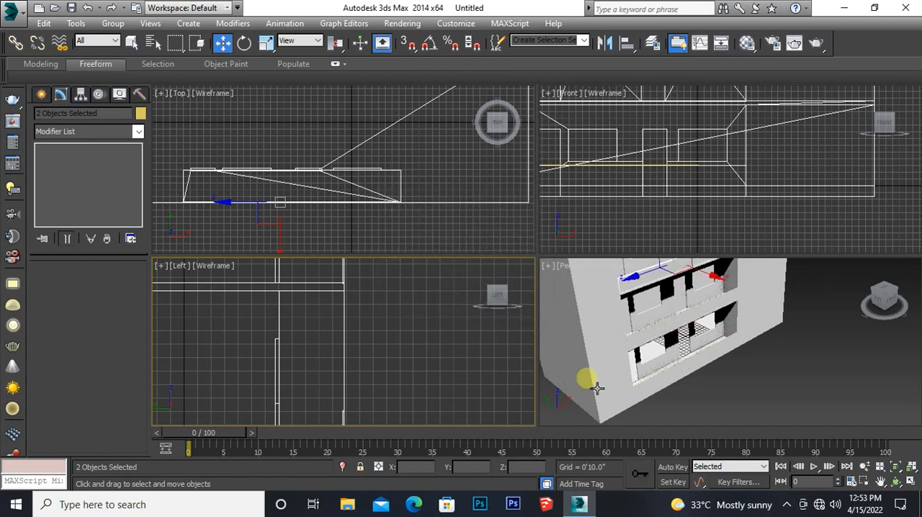
# Step: Check the railing panels and handrails on all three floors from several angles in the perspective view
pyautogui.moveTo(613, 377); pyautogui.dragTo(623, 405, button='middle')
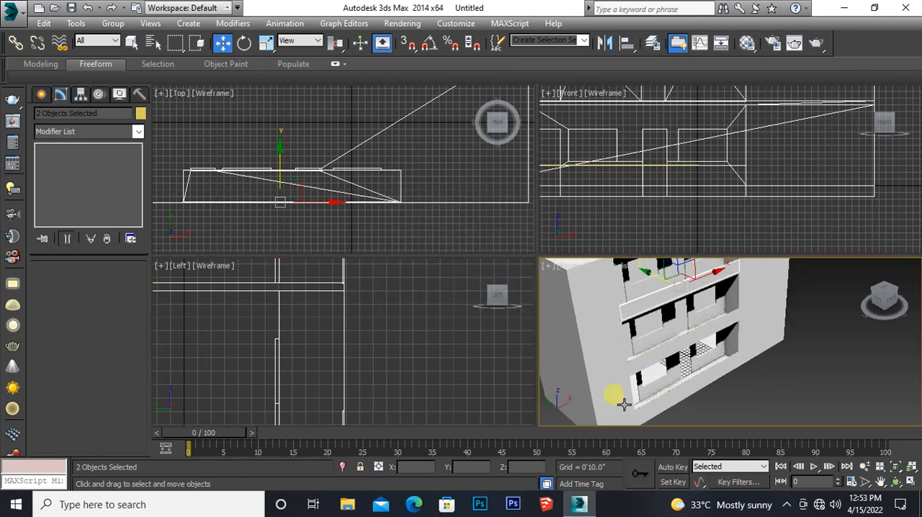
pyautogui.hotkey('alt', 'w')
pyautogui.moveTo(518, 268); pyautogui.dragTo(525, 288, button='middle')
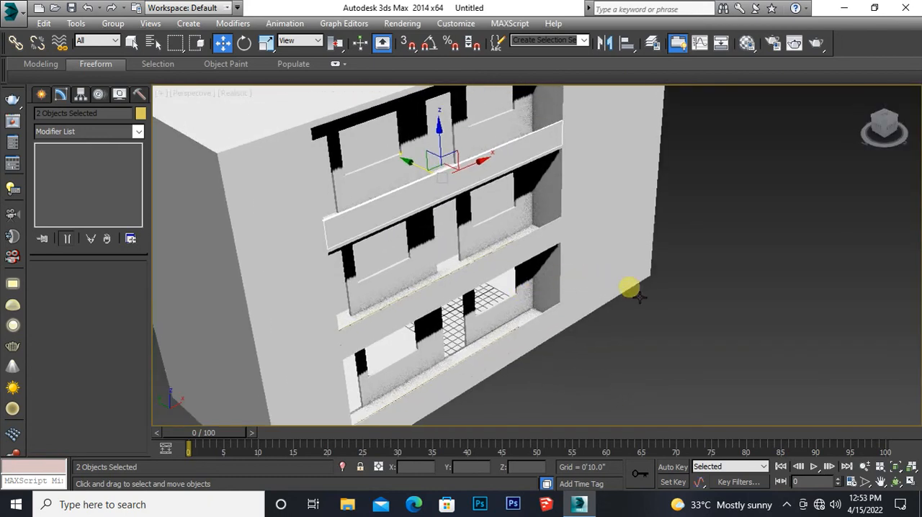
pyautogui.keyDown('alt'); pyautogui.moveTo(633, 305); pyautogui.dragTo(631, 268, button='middle'); pyautogui.keyUp('alt')
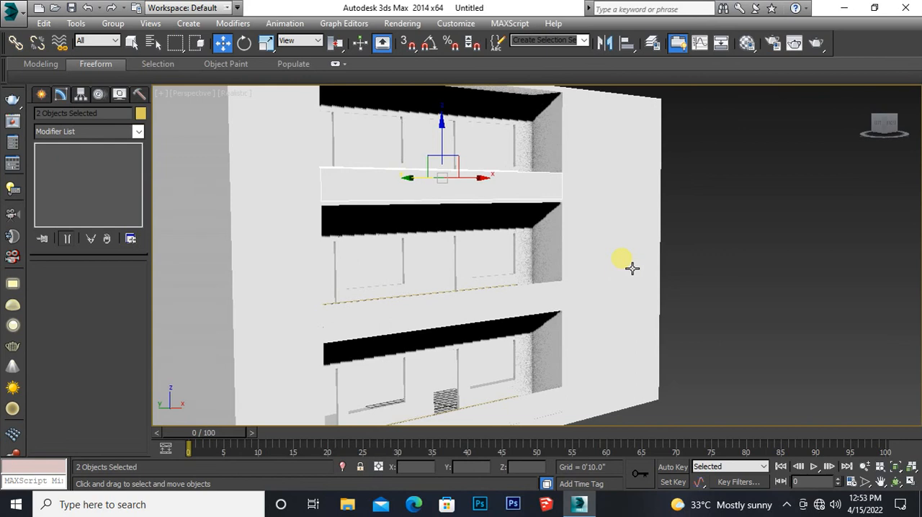
pyautogui.scroll(-5, 632, 268)
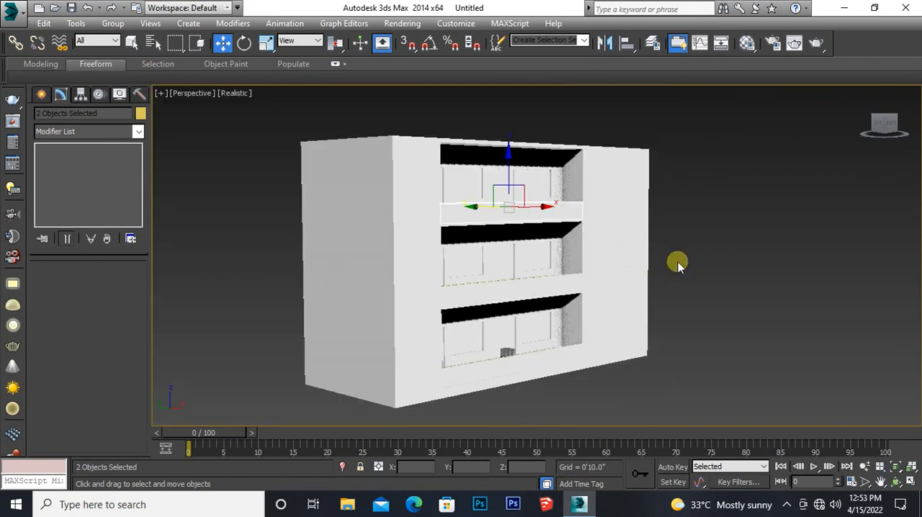
pyautogui.keyDown('alt'); pyautogui.moveTo(678, 264); pyautogui.dragTo(623, 264, button='middle'); pyautogui.keyUp('alt')
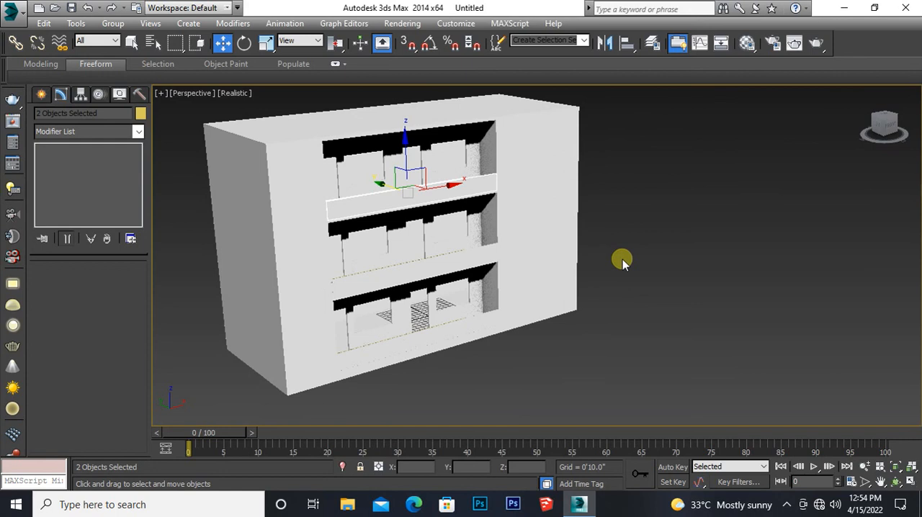